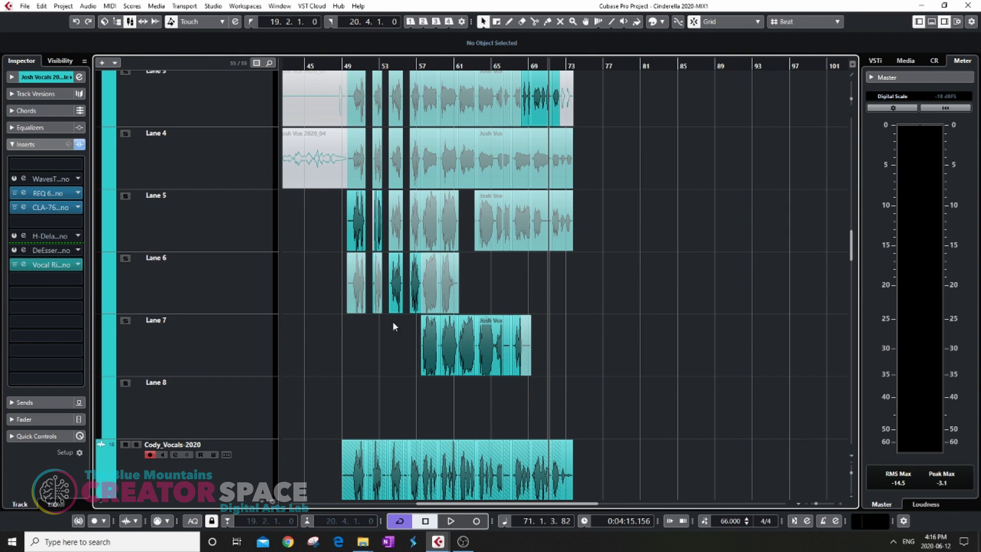
# Step: Move the Vox 2020_05 take starting at bar 57.3 from Lane 5 down to the matching Vocals 2020 Double track
pyautogui.scroll(-5, 488, 331)
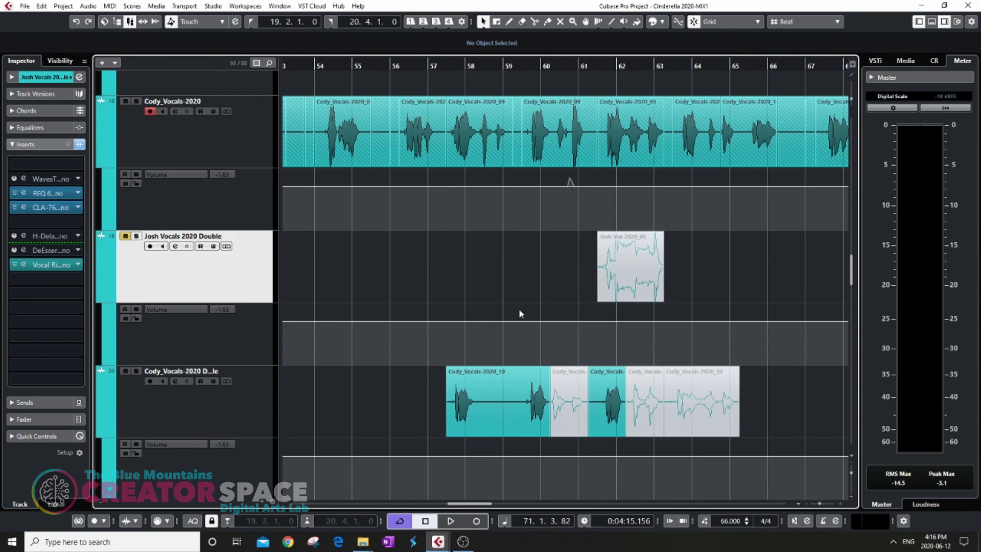
pyautogui.scroll(8, 569, 280)
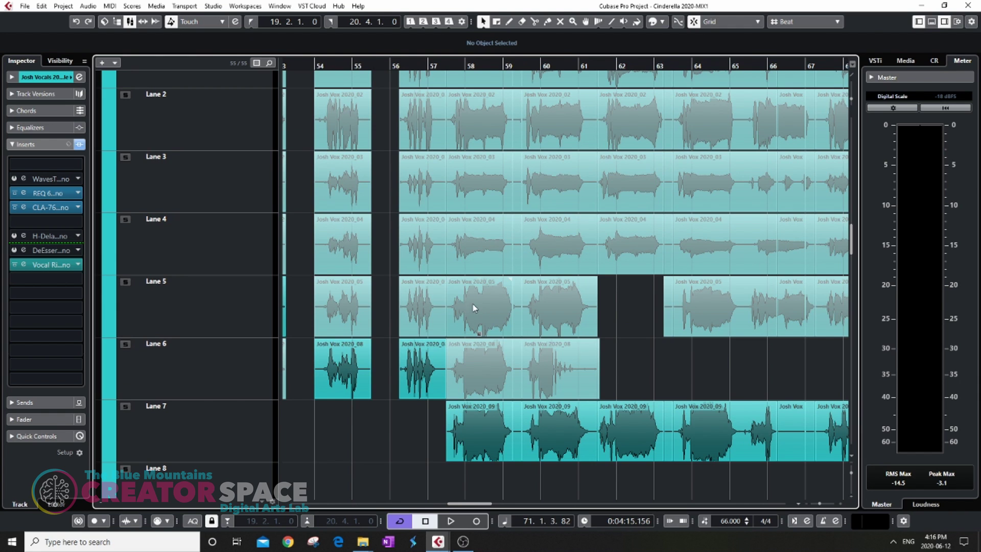
pyautogui.click(474, 307)
pyautogui.hotkey('alt', 's')
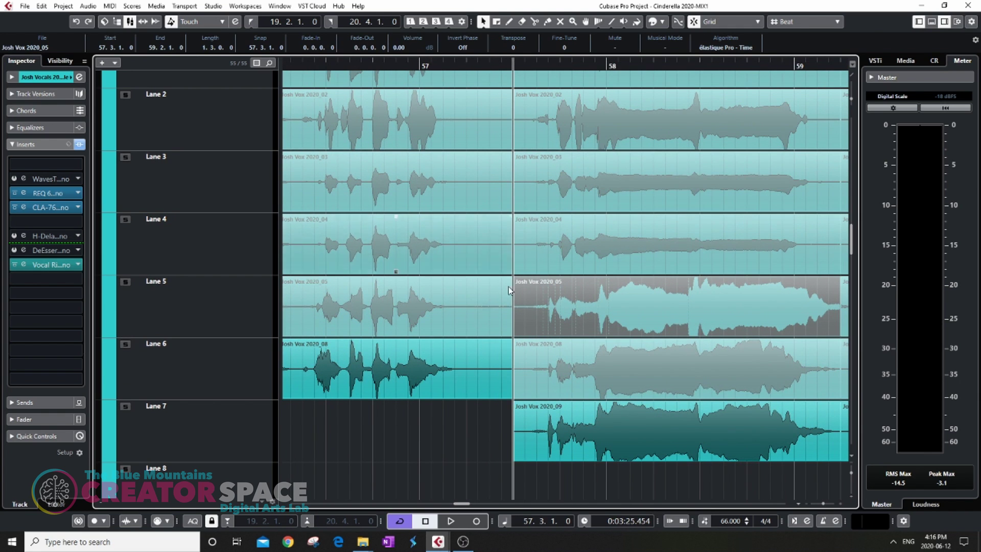
pyautogui.scroll(-3, 547, 300)
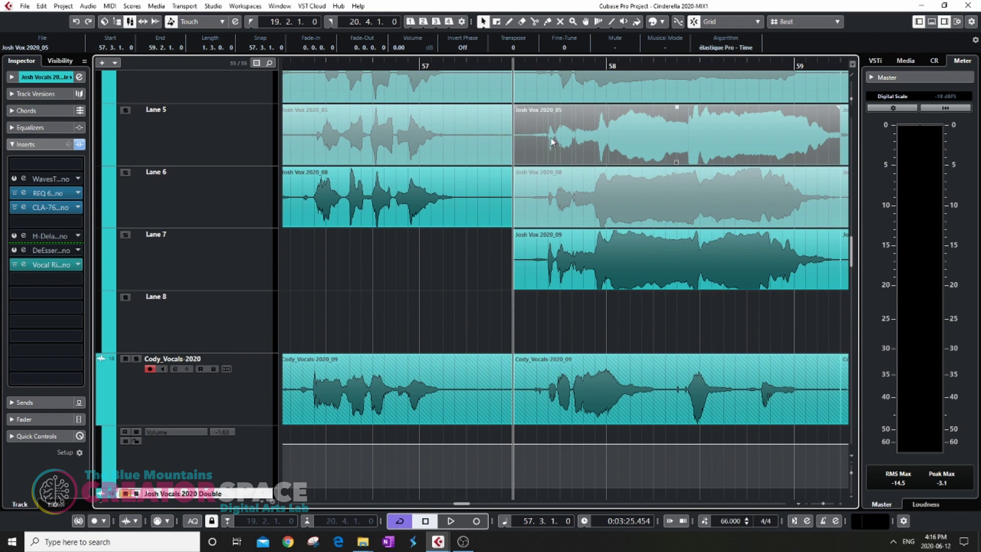
pyautogui.scroll(-2, 551, 133)
pyautogui.scroll(2, 545, 207)
pyautogui.scroll(-2, 542, 207)
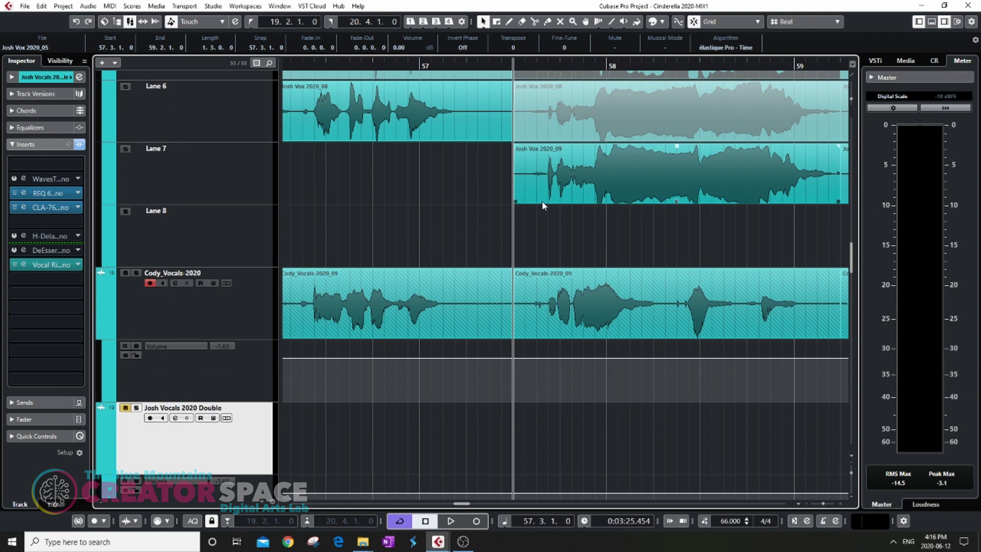
pyautogui.scroll(2, 564, 211)
pyautogui.moveTo(553, 146); pyautogui.dragTo(542, 491)
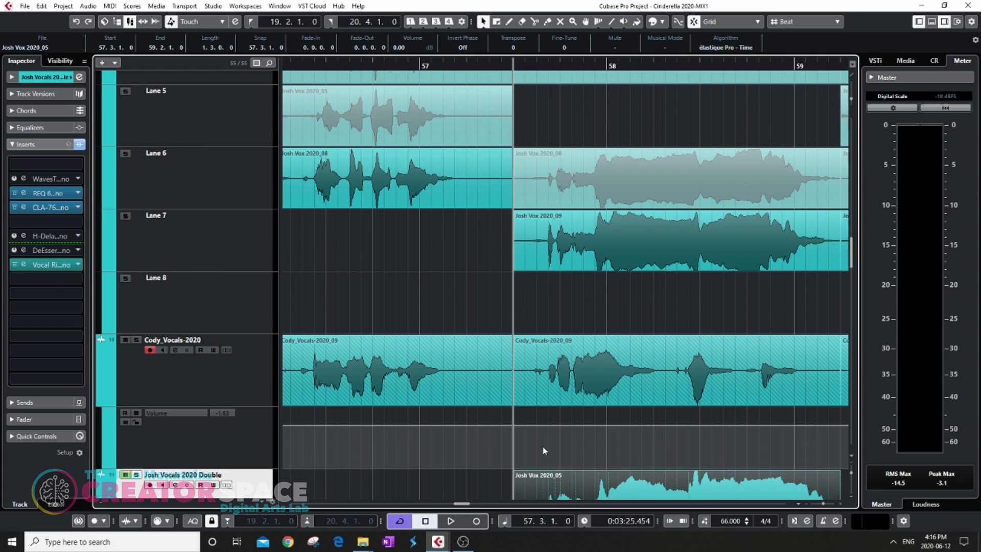
# Step: Hide the take lanes of the Vox 2020 track below LeadVox
pyautogui.scroll(-8, 511, 279)
pyautogui.scroll(2, 527, 285)
pyautogui.scroll(9, 525, 283)
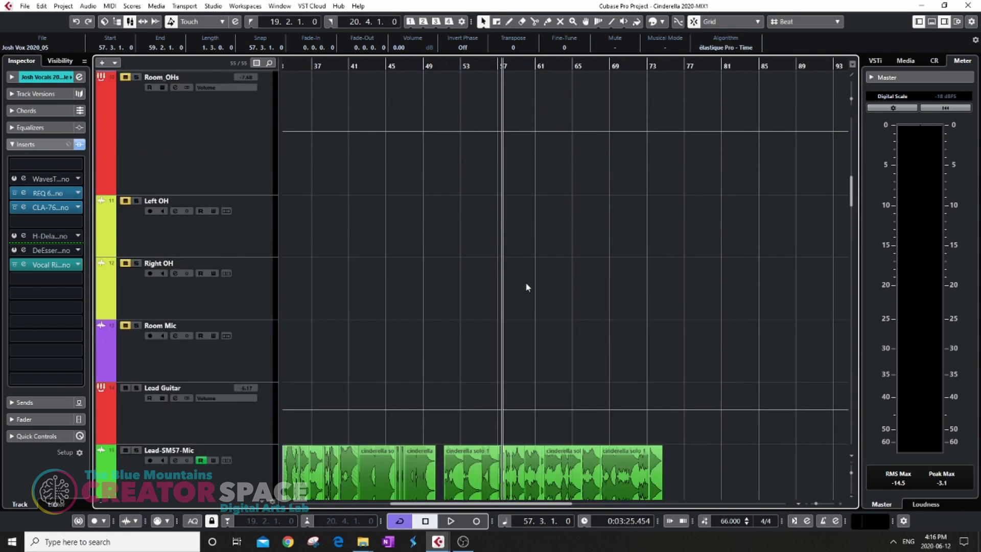
pyautogui.scroll(-8, 525, 286)
pyautogui.scroll(3, 500, 276)
pyautogui.scroll(5, 500, 276)
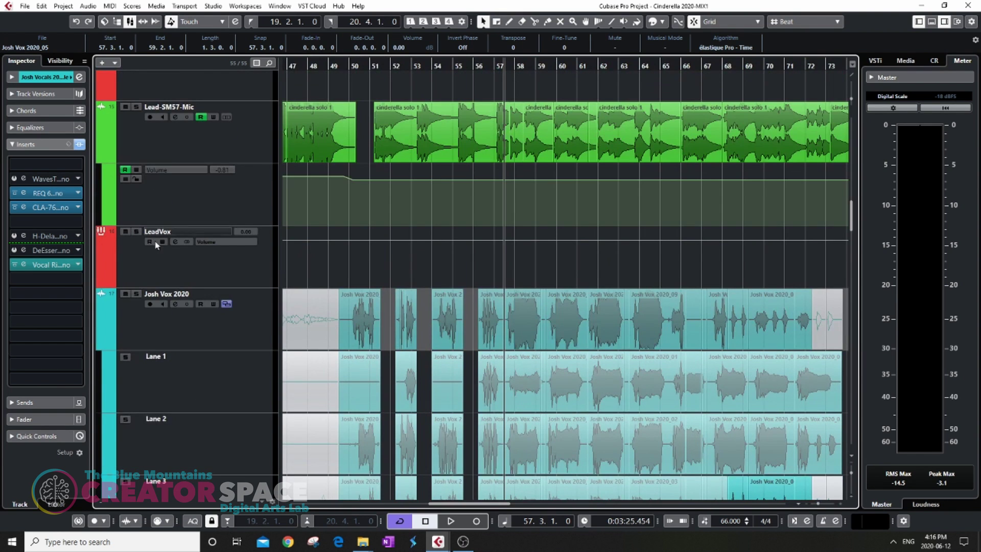
pyautogui.click(232, 304)
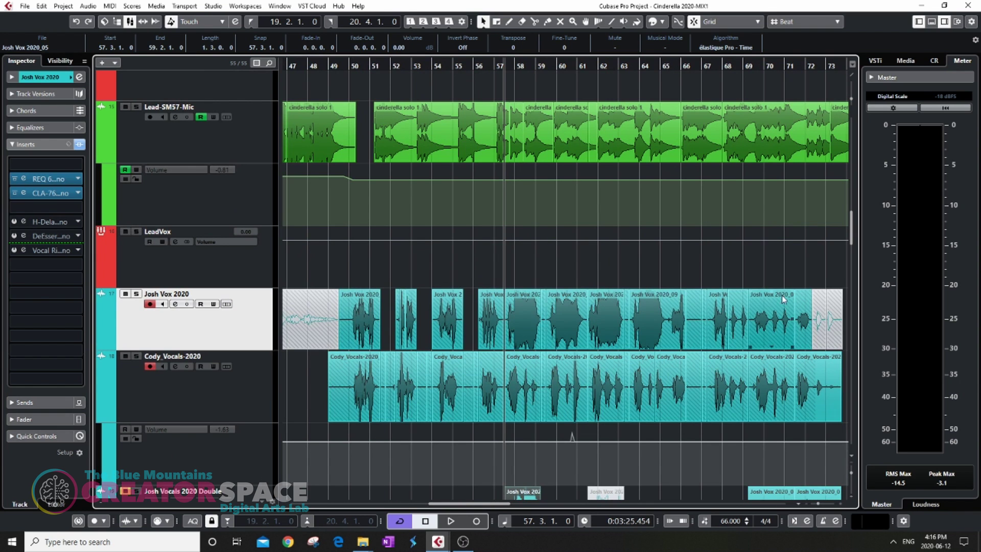
# Step: Delete the silent clip segments between about bars 66.2 and 67.2 on both lead vocal tracks
pyautogui.scroll(8, 784, 299)
pyautogui.moveTo(554, 273); pyautogui.dragTo(659, 332)
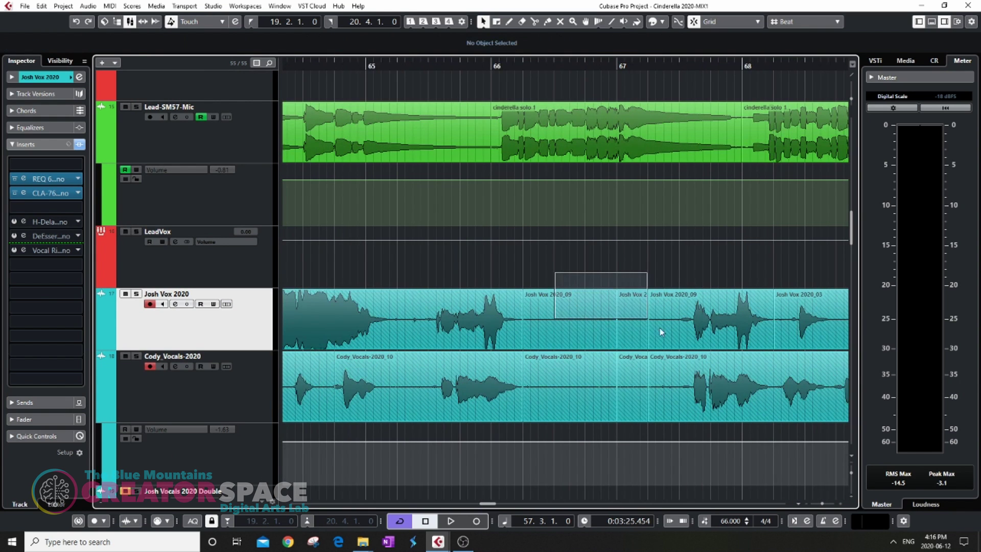
pyautogui.moveTo(633, 436); pyautogui.dragTo(632, 423)
pyautogui.press('Delete')
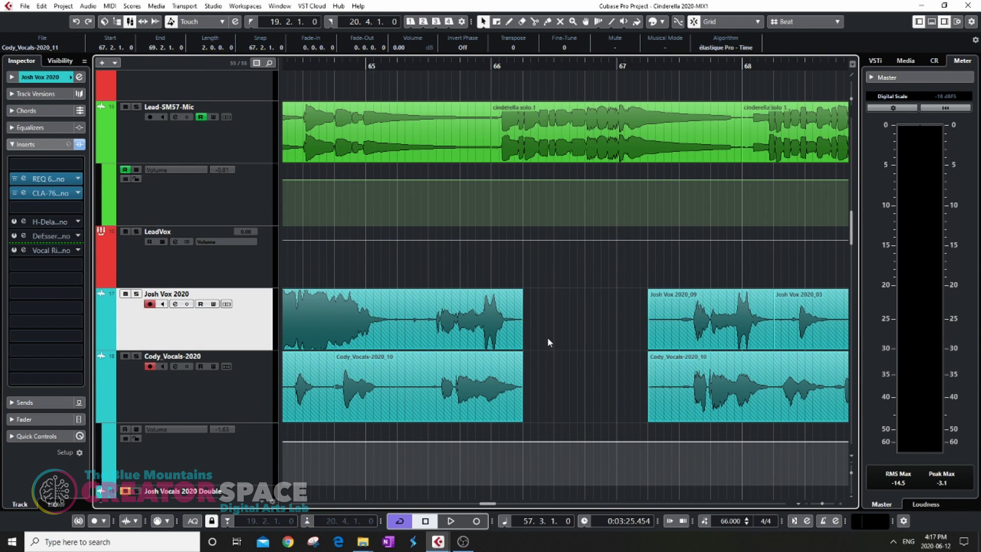
# Step: Delete the muted clips at the end of the Vox 2020 track, around bars 72 to 73
pyautogui.scroll(-8, 547, 335)
pyautogui.scroll(7, 778, 329)
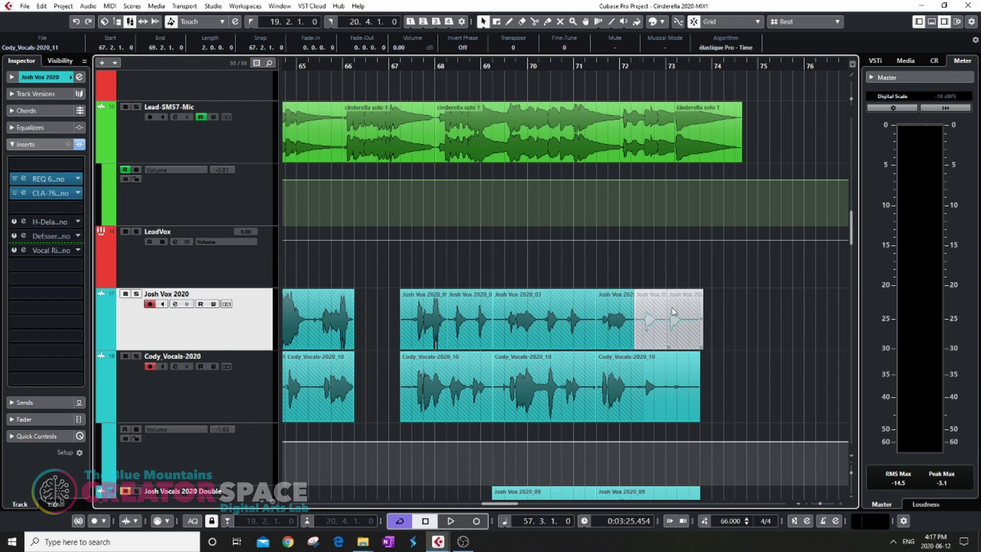
pyautogui.moveTo(622, 276); pyautogui.dragTo(791, 329)
pyautogui.scroll(-5, 746, 331)
pyautogui.press('Delete')
pyautogui.scroll(-2, 735, 326)
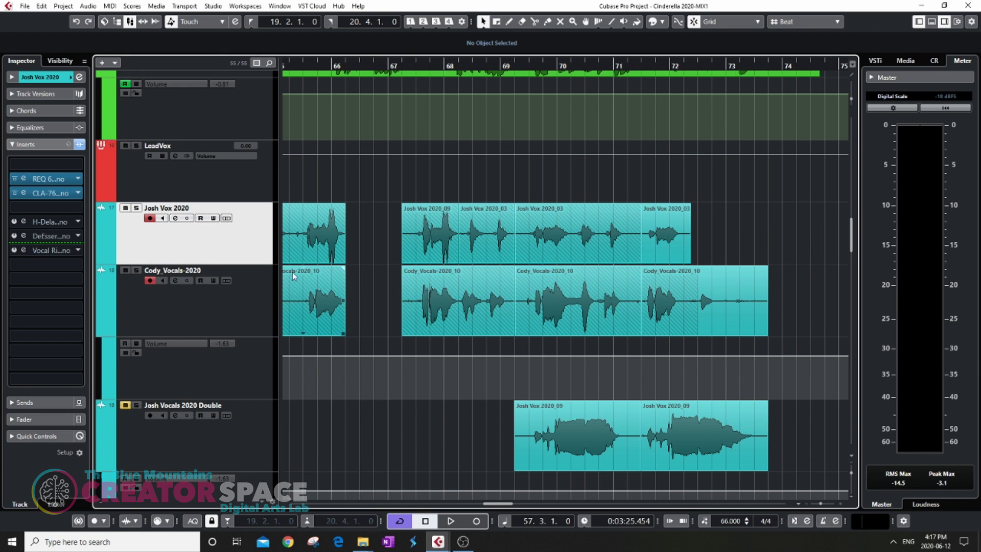
# Step: Show the take lanes of the Vocals-2020 track, look through its takes, and hide the lanes again
pyautogui.click(226, 281)
pyautogui.scroll(-5, 556, 387)
pyautogui.scroll(-3, 549, 384)
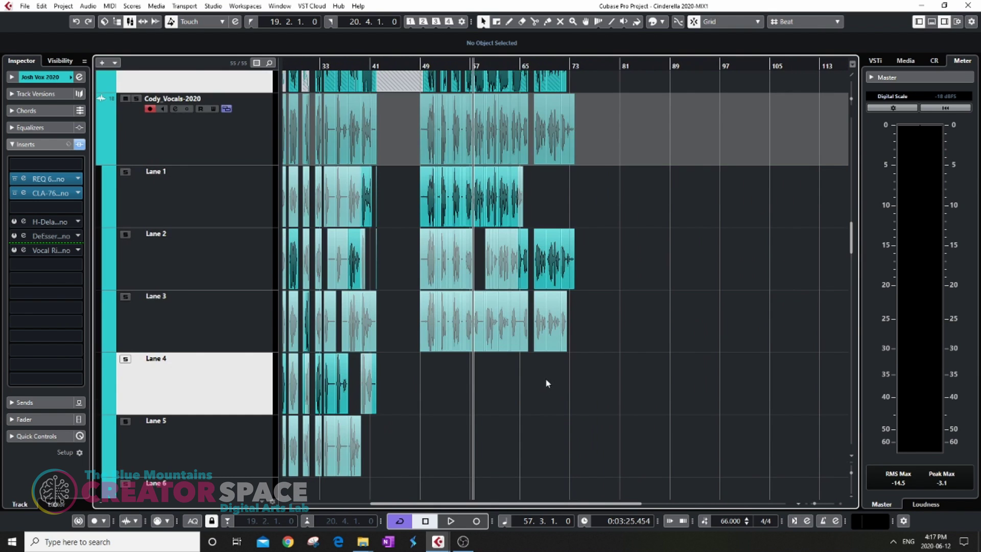
pyautogui.scroll(3, 542, 376)
pyautogui.scroll(-2, 501, 167)
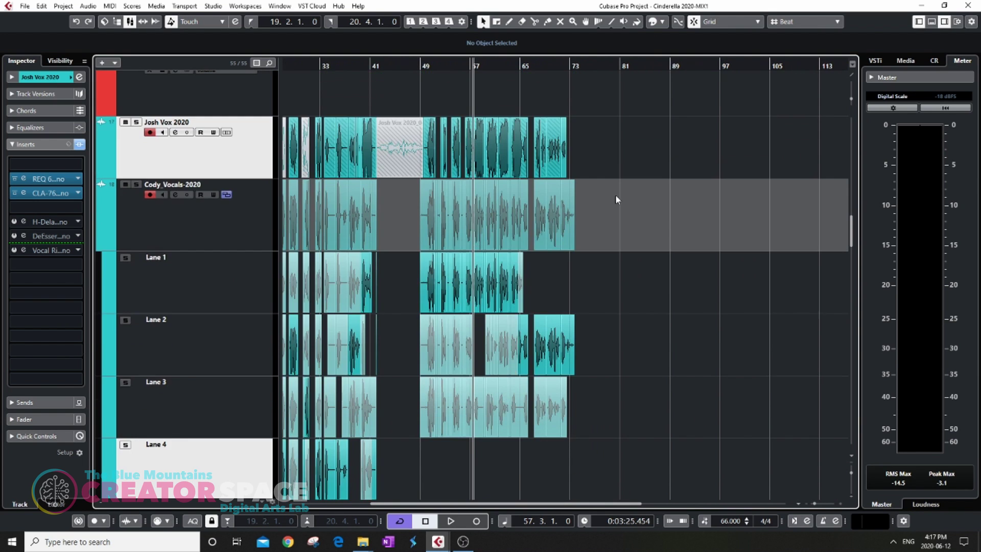
pyautogui.scroll(3, 471, 284)
pyautogui.click(227, 366)
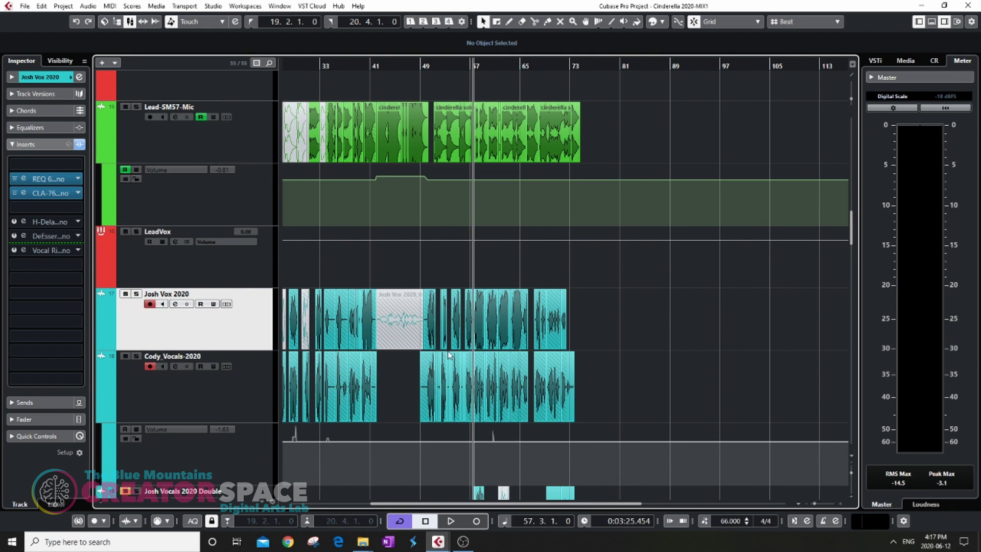
# Step: Place the playback cursor at bar 9, just before the first vocal clips
pyautogui.press('g')
pyautogui.scroll(6, 285, 305)
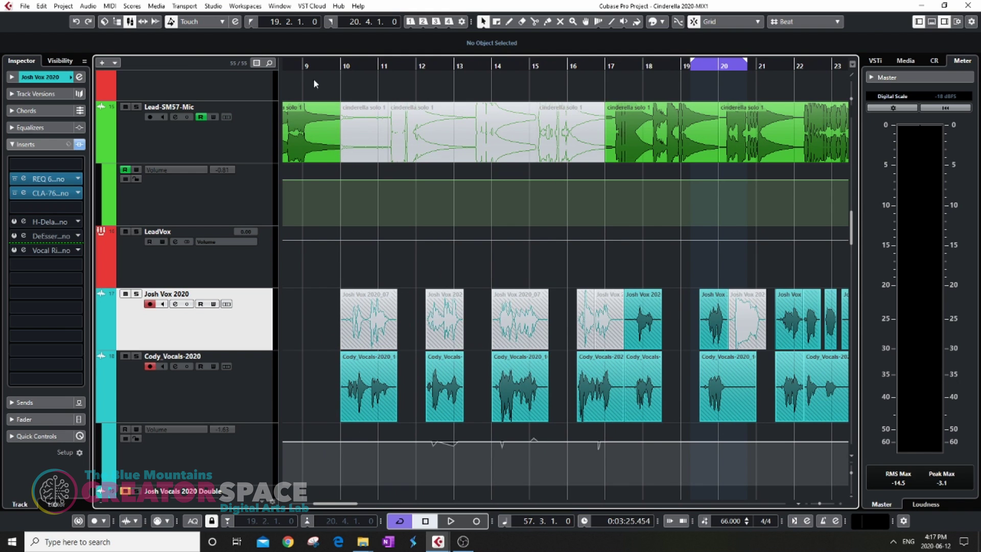
pyautogui.click(313, 79)
pyautogui.press('g')
pyautogui.press('g')
pyautogui.press('g')
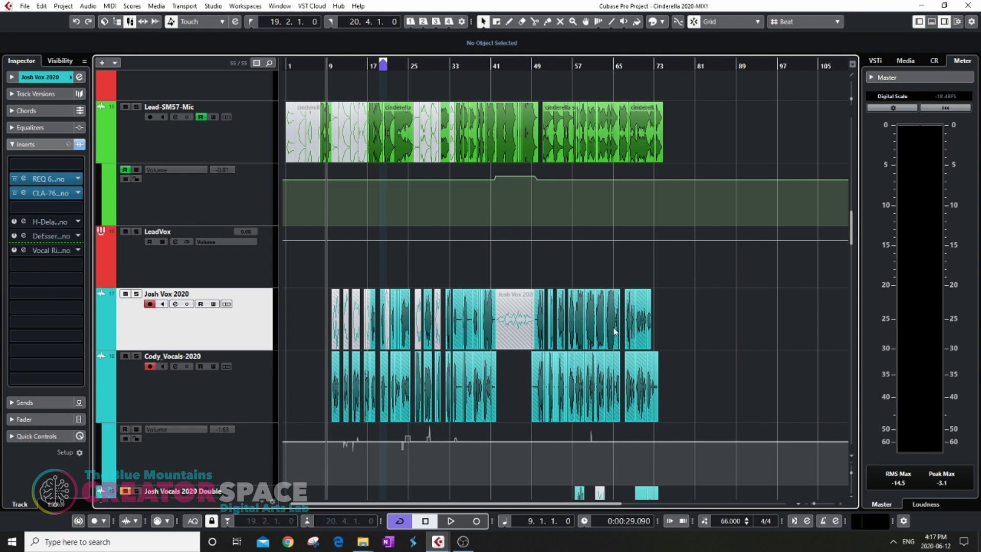
# Step: Examine the comped clips on both lead vocal tracks through bar 73, including the muted clips between bars 10 and 17
pyautogui.scroll(3, 573, 274)
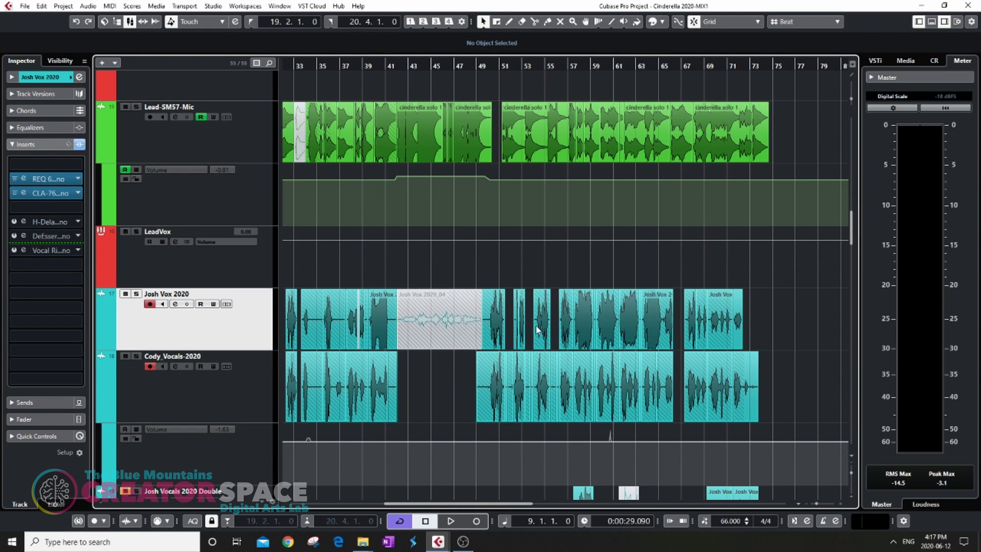
pyautogui.scroll(3, 645, 317)
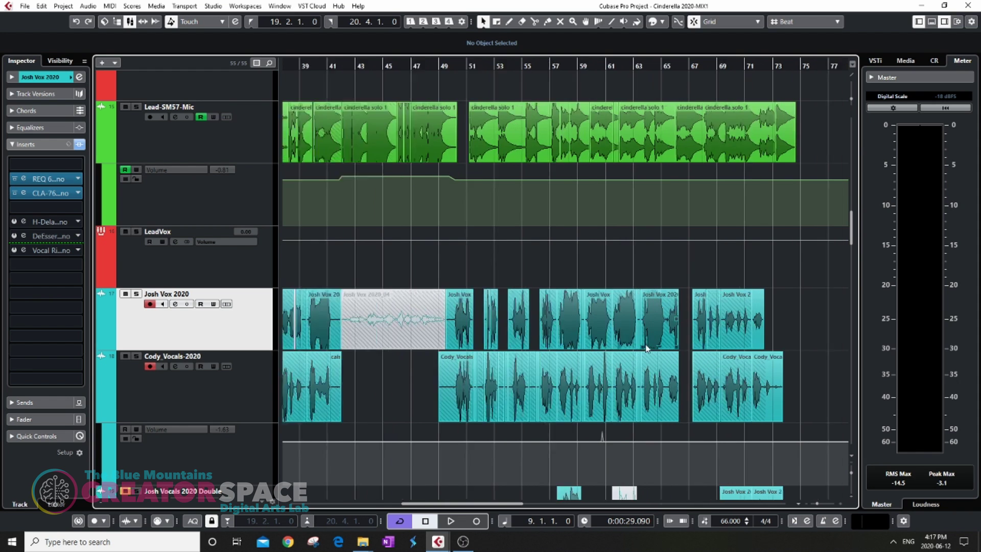
pyautogui.scroll(-5, 642, 368)
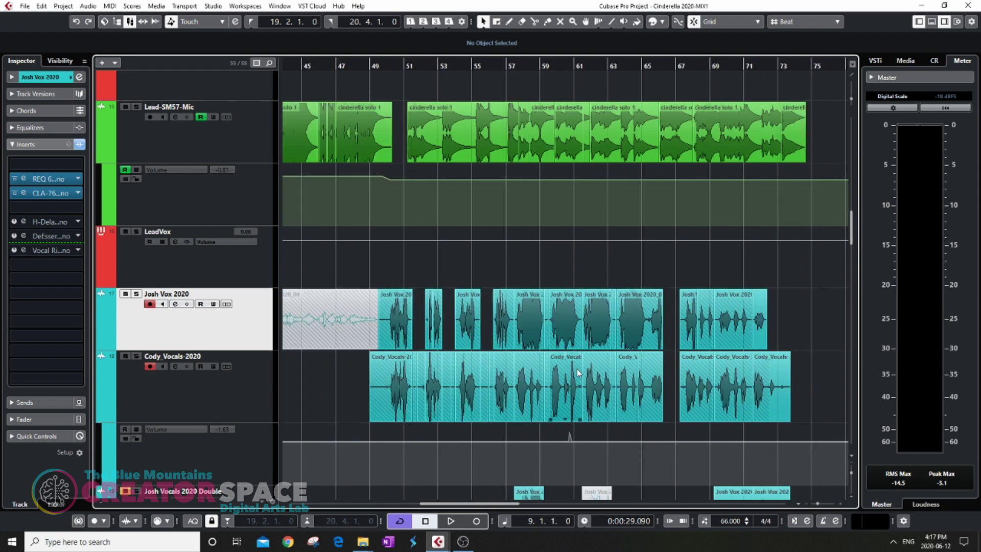
pyautogui.scroll(5, 569, 354)
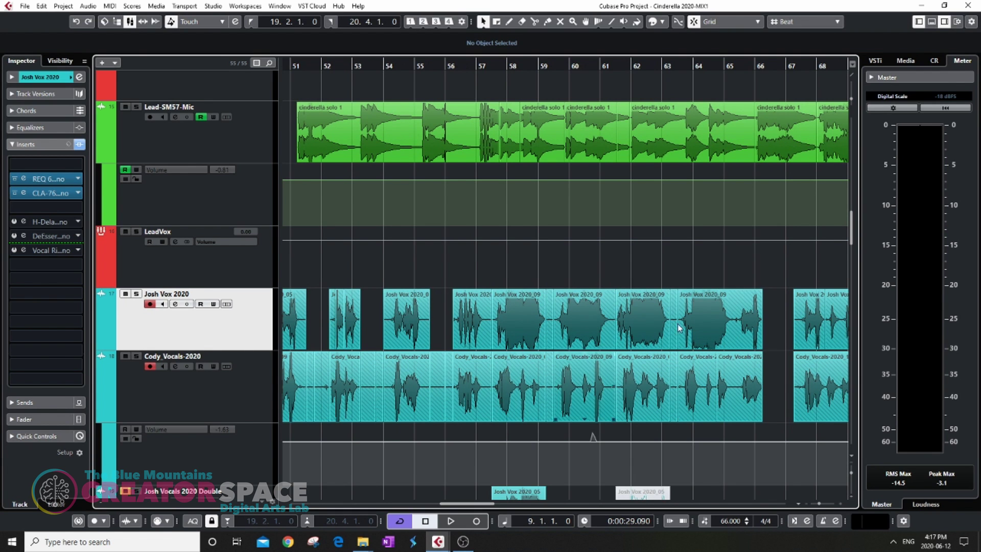
pyautogui.hscroll(4, 593, 336)
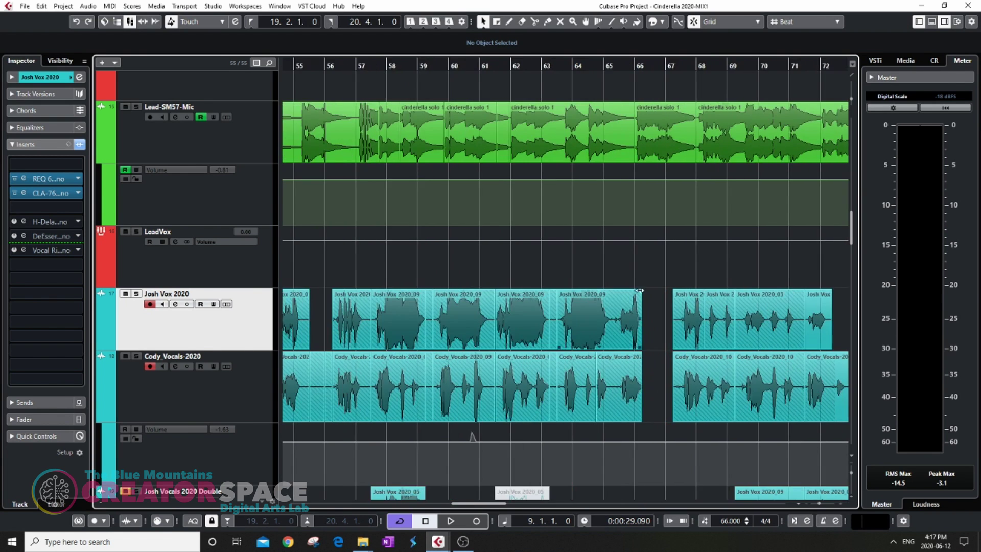
pyautogui.scroll(-6, 552, 345)
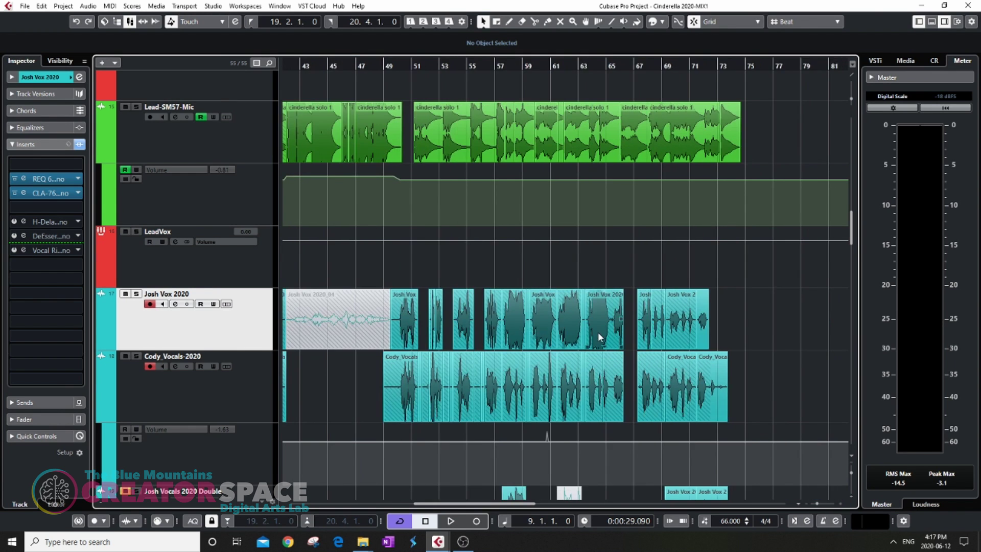
pyautogui.scroll(-2, 372, 291)
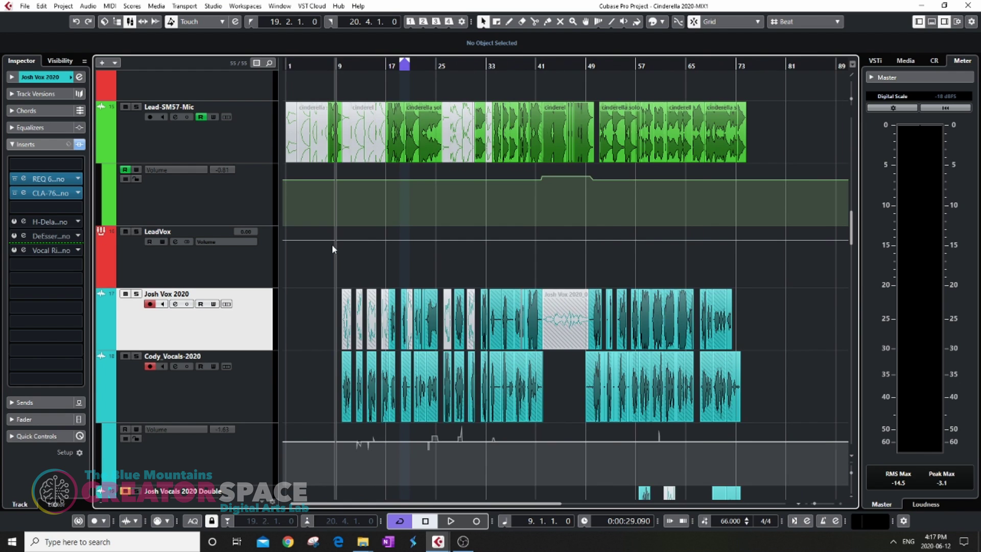
pyautogui.scroll(6, 333, 245)
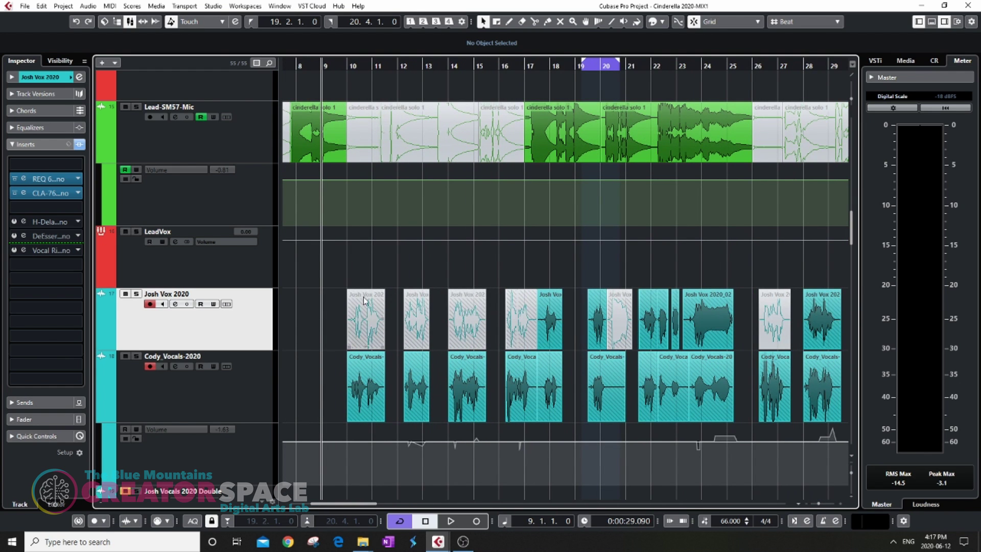
pyautogui.moveTo(339, 271); pyautogui.dragTo(536, 321)
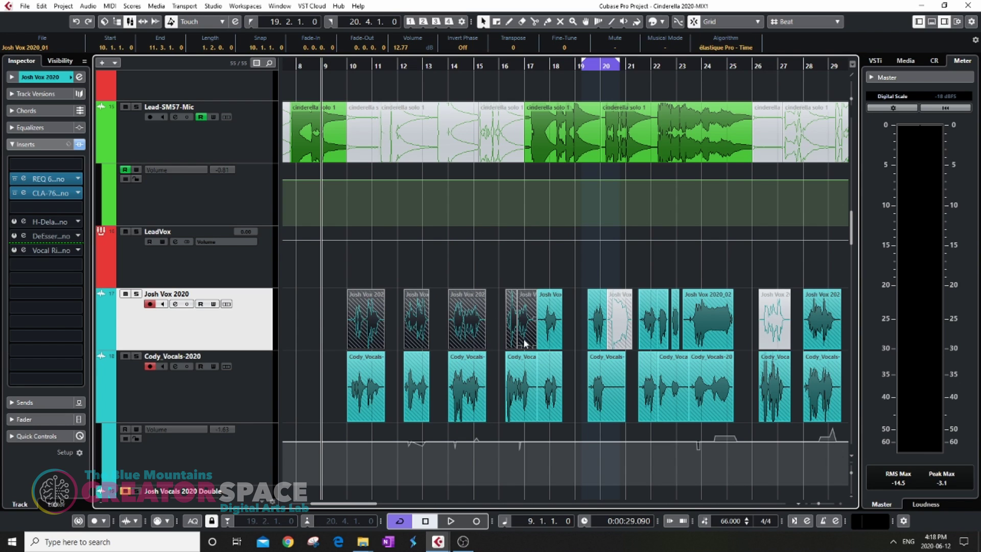
pyautogui.click(494, 276)
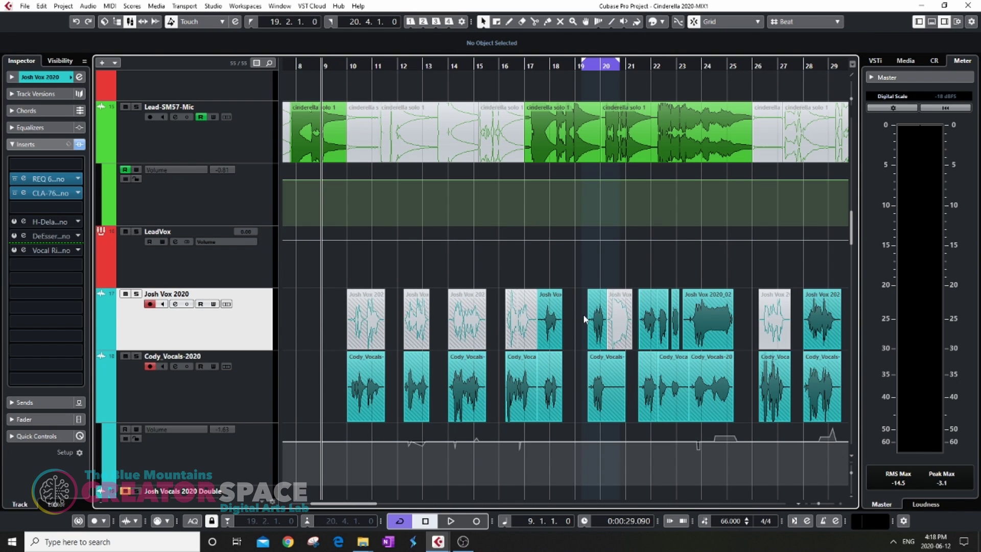
# Step: Play the song from bar 9 and inspect both lead vocal tracks' clips around bars 10 to 16 while listening
pyautogui.scroll(4, 636, 306)
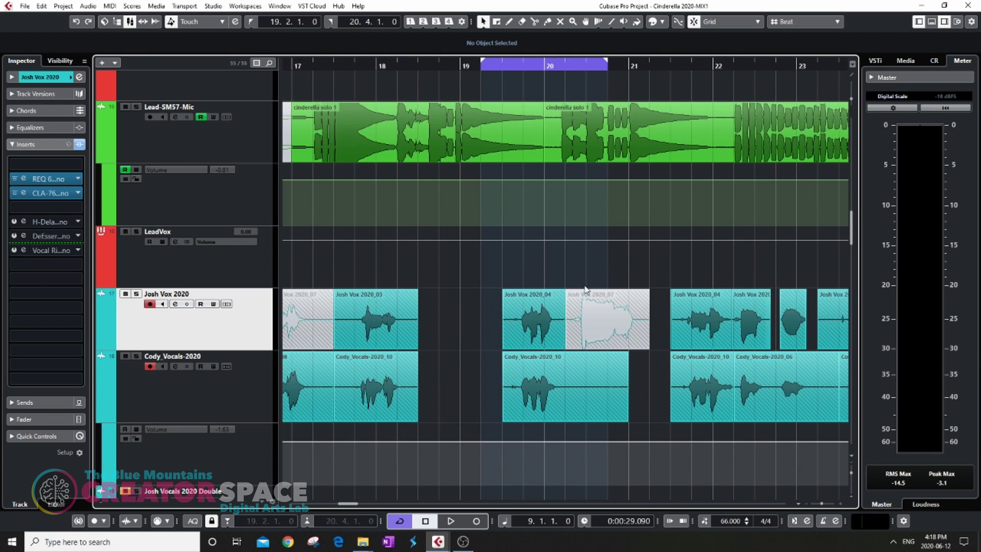
pyautogui.hscroll(-5, 480, 247)
pyautogui.scroll(2, 415, 232)
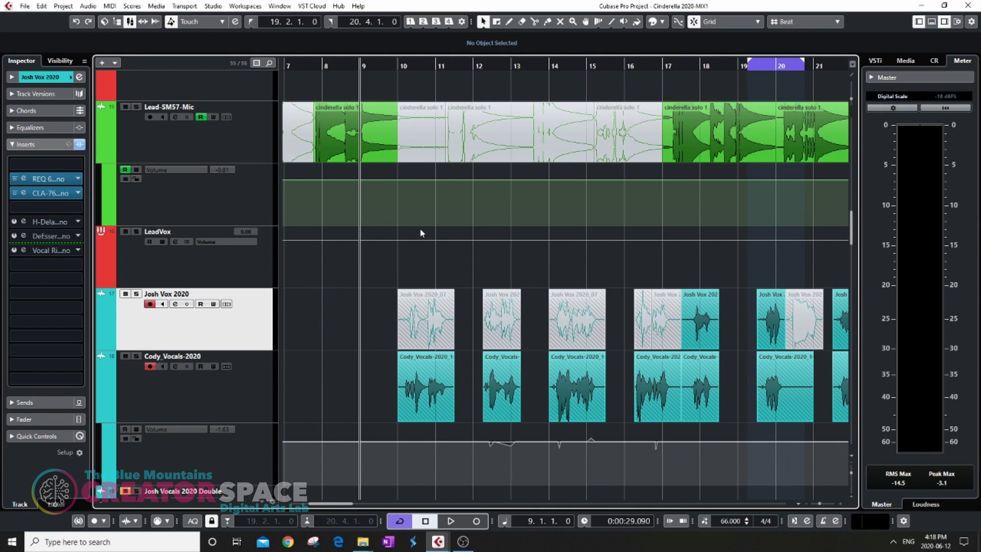
pyautogui.press('space')
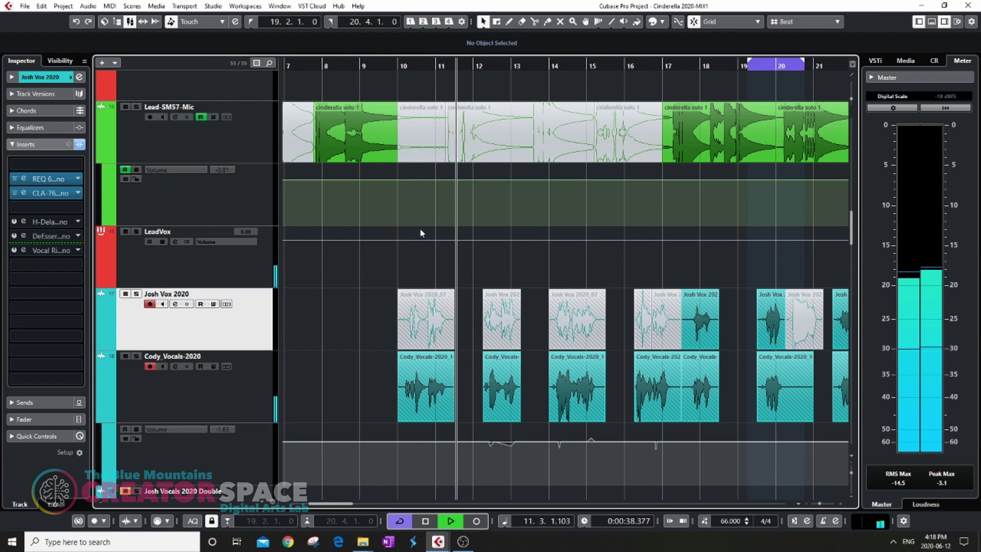
pyautogui.press('g')
pyautogui.press('g')
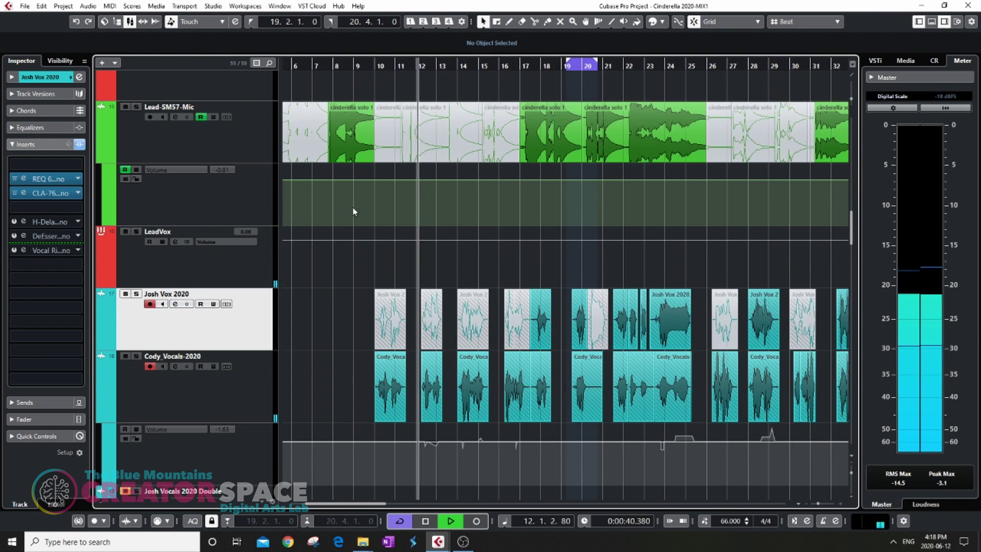
pyautogui.press('h')
pyautogui.press('h')
pyautogui.press('h')
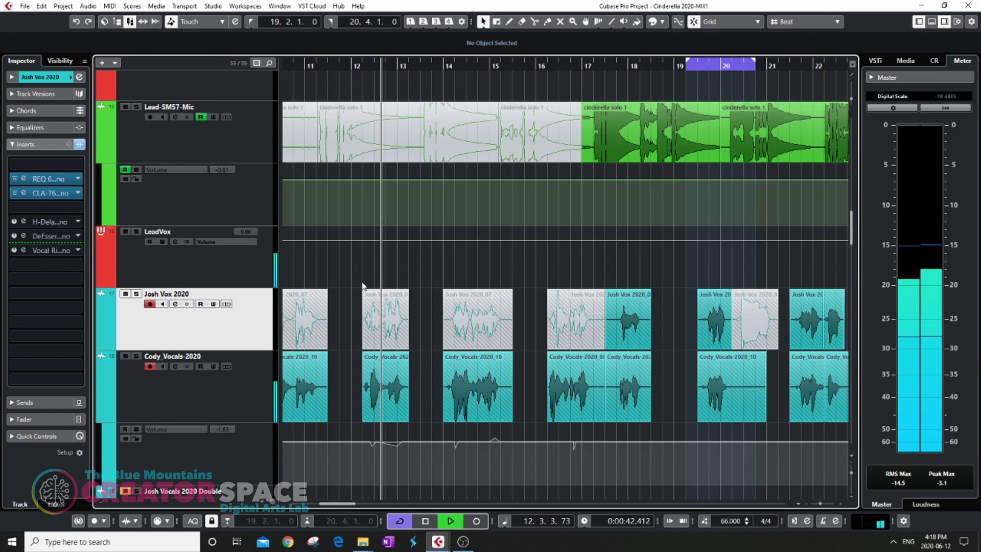
pyautogui.press('g')
pyautogui.press('g')
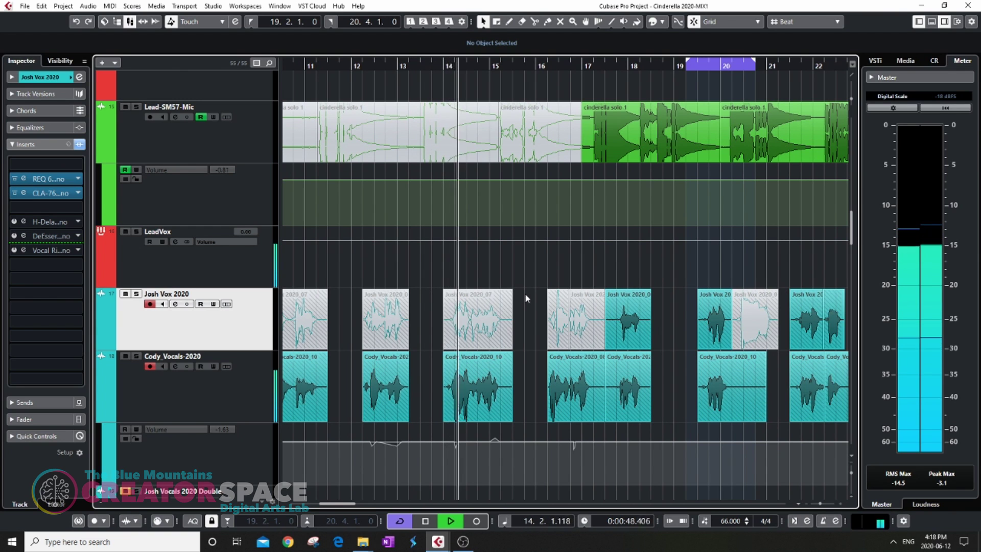
pyautogui.press('h')
pyautogui.press('h')
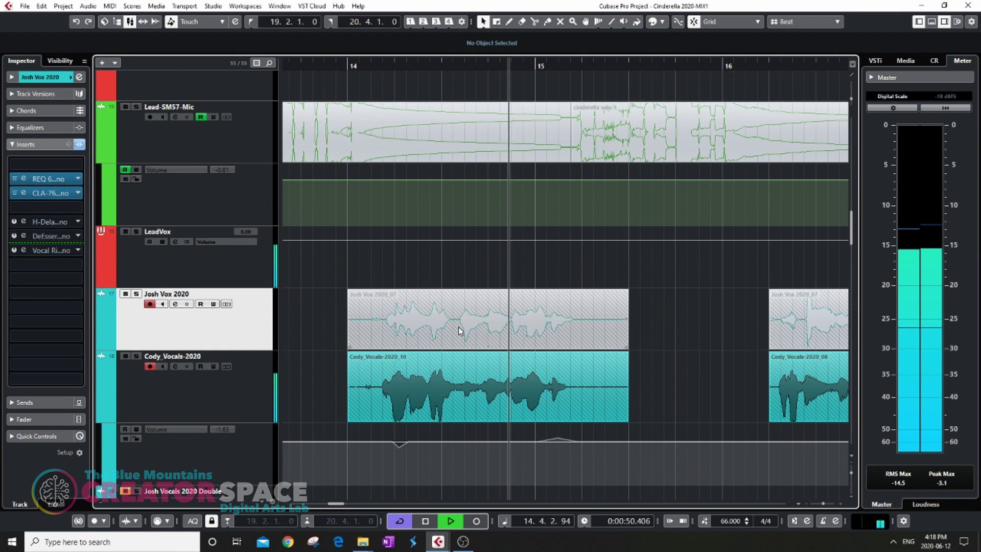
# Step: Split the muted Vox 2020 clip at 14. 3. 2. 39, unmute its second part, and replay from bar 14
pyautogui.press('3')
pyautogui.click(457, 333)
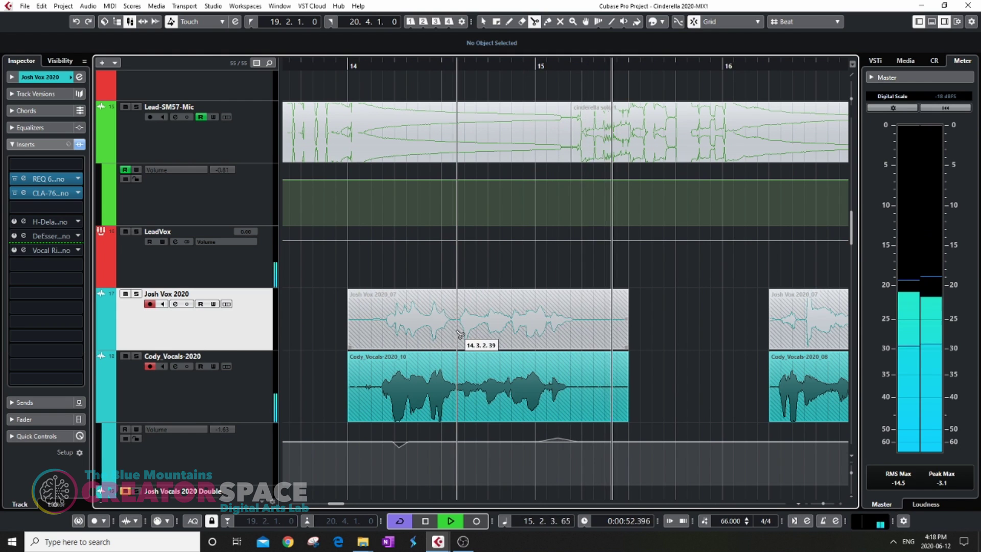
pyautogui.press('7')
pyautogui.click(527, 333)
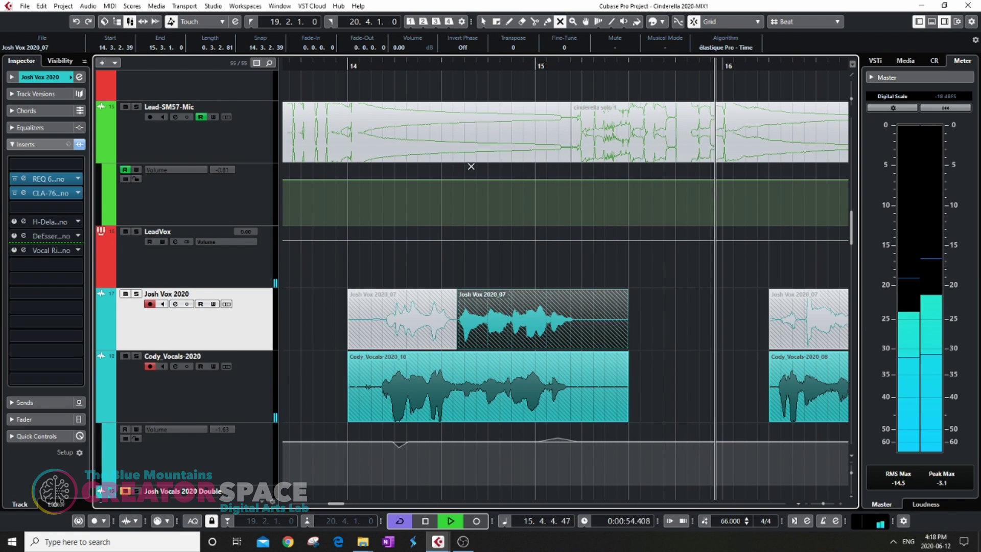
pyautogui.doubleClick(347, 65)
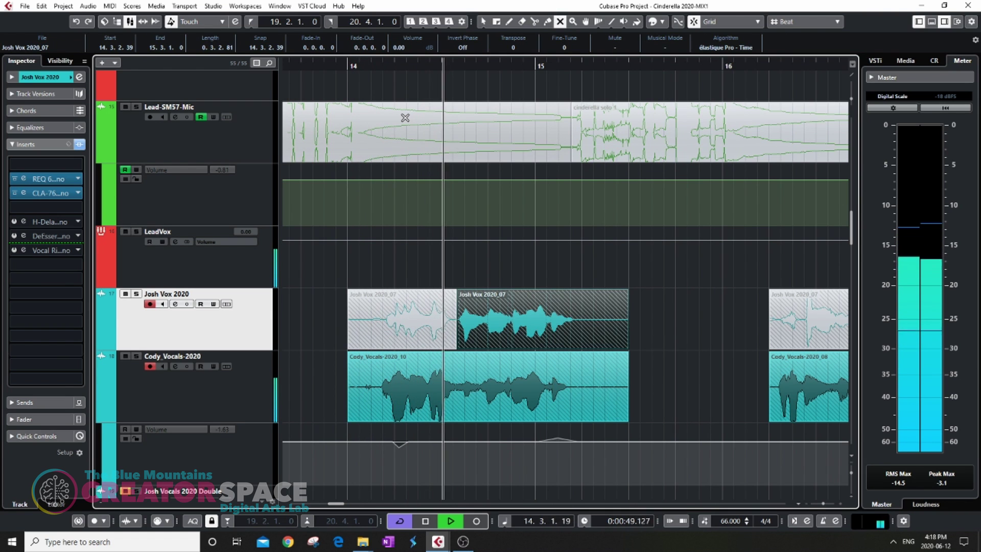
# Step: Split the muted Vox 2020 clip in bar 16 at 16. 3. 4. 57 and unmute its second part
pyautogui.scroll(-4, 431, 236)
pyautogui.scroll(4, 581, 352)
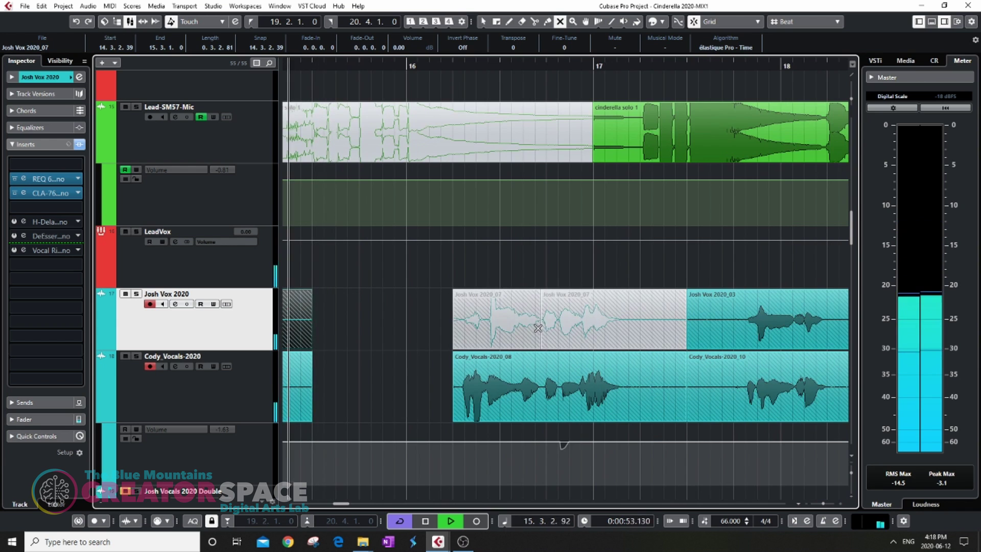
pyautogui.scroll(-3, 500, 336)
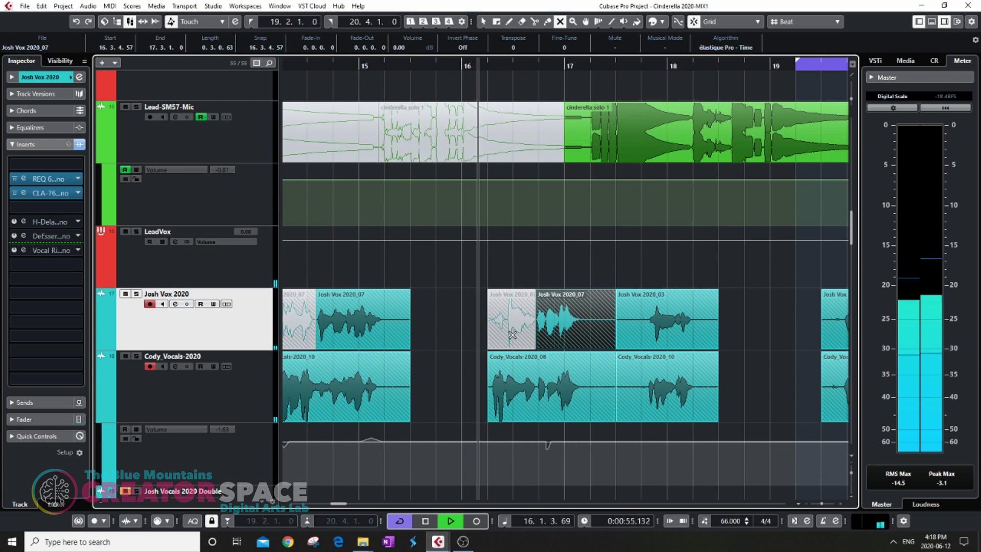
pyautogui.scroll(3, 558, 345)
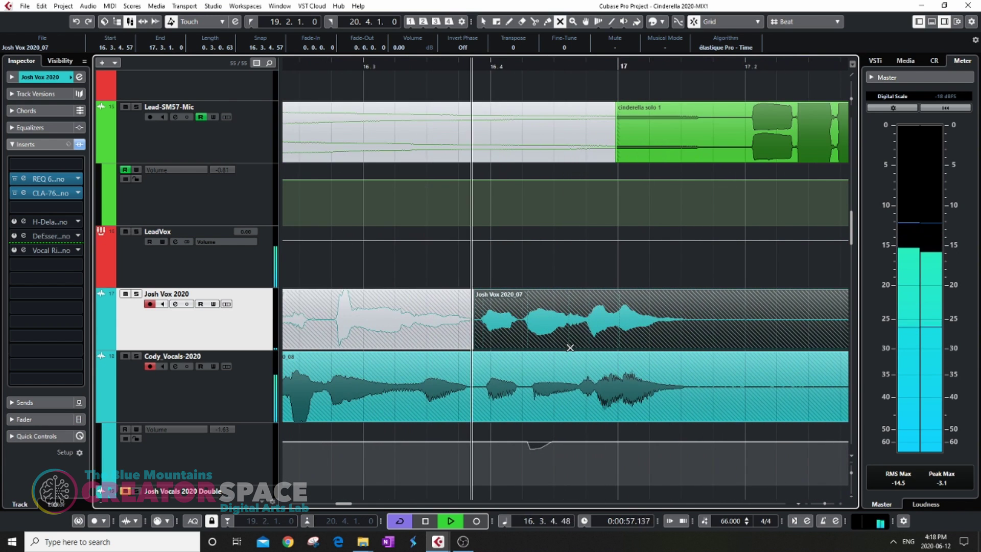
# Step: Compare the waveforms and muted parts of both lead vocal tracks between bars 16 and 21 during playback
pyautogui.scroll(-1, 465, 350)
pyautogui.scroll(4, 465, 349)
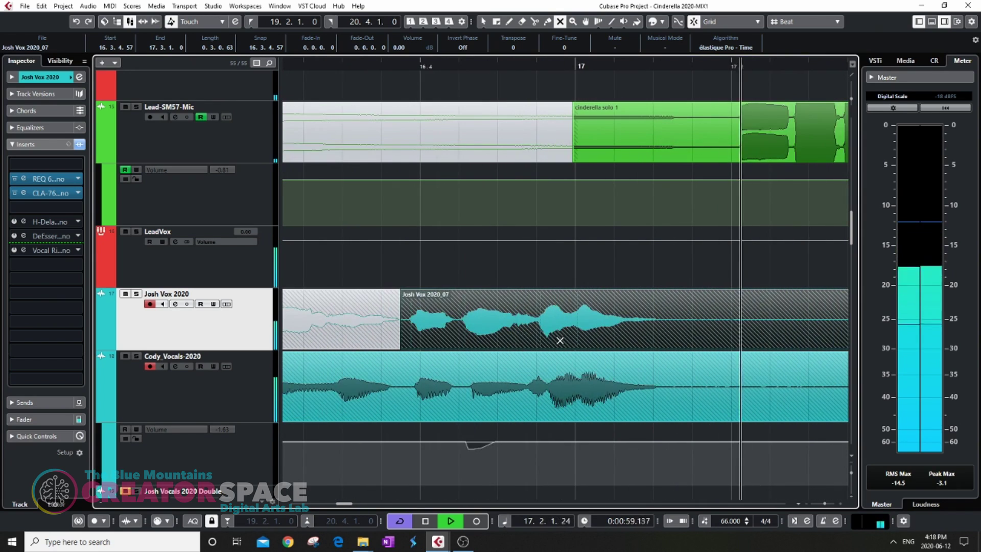
pyautogui.scroll(-1, 511, 335)
pyautogui.scroll(-3, 511, 335)
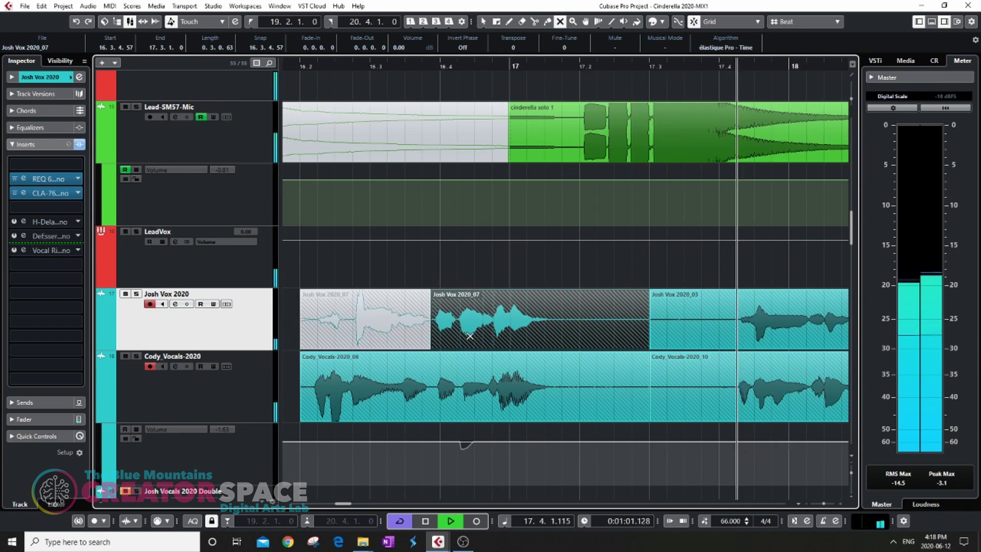
pyautogui.scroll(-5, 469, 336)
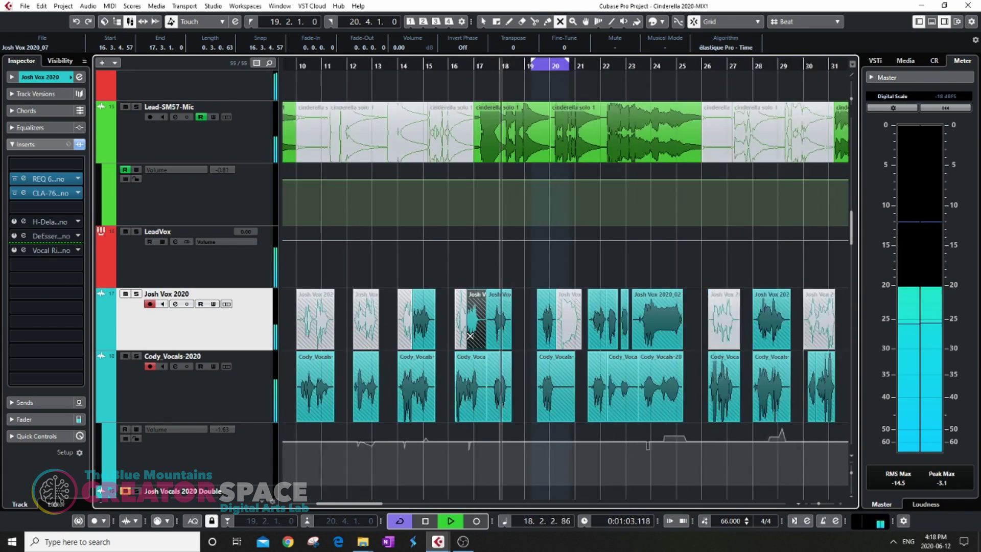
pyautogui.scroll(8, 495, 331)
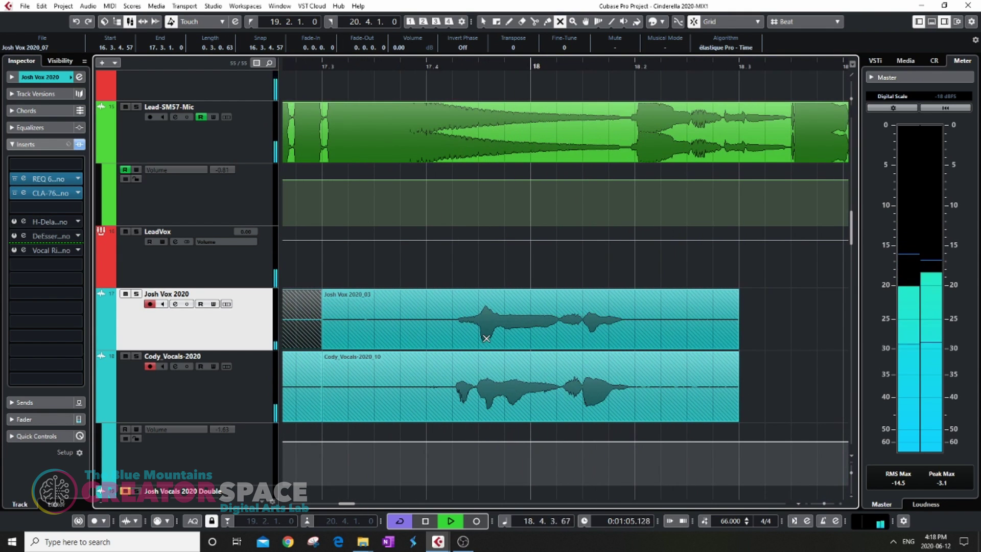
pyautogui.scroll(-4, 513, 329)
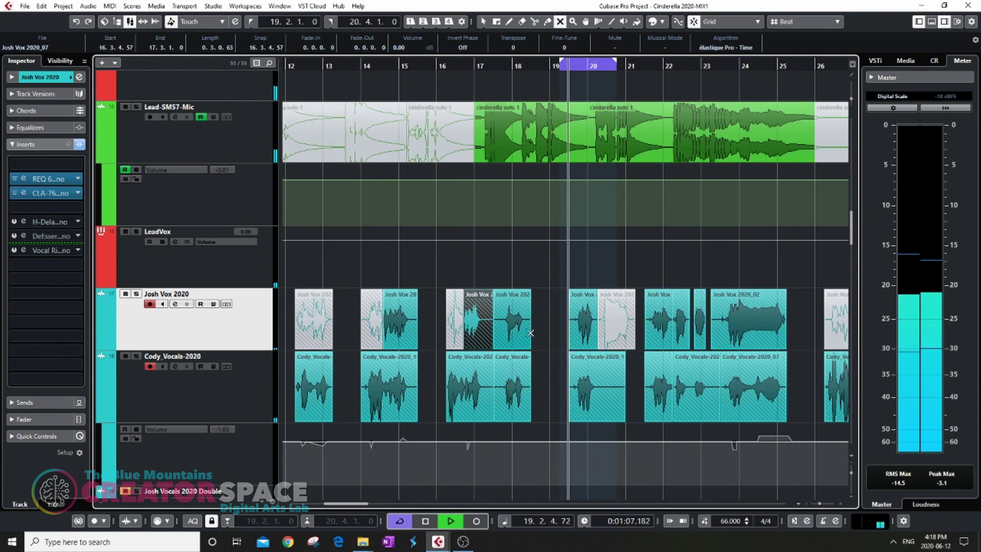
pyautogui.scroll(4, 531, 332)
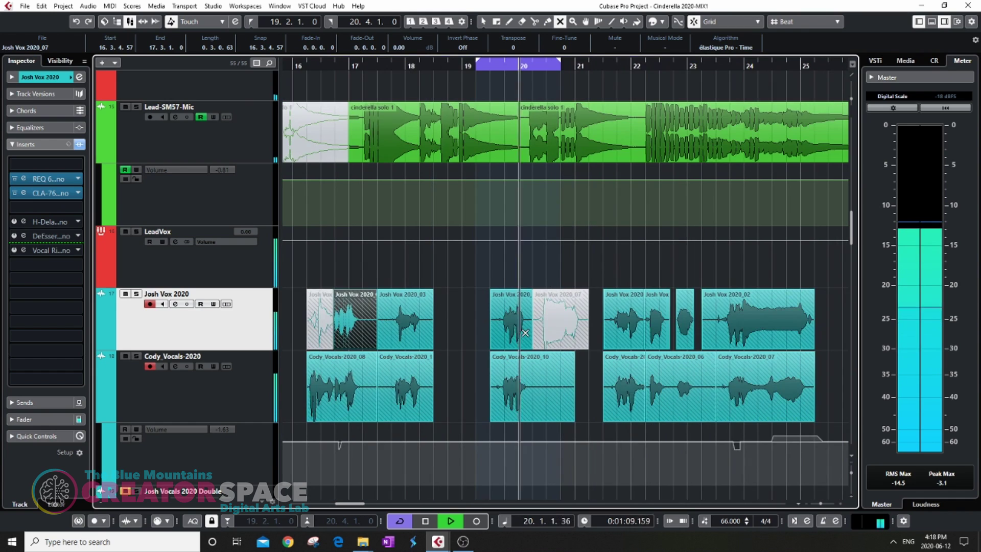
pyautogui.scroll(-4, 531, 333)
pyautogui.scroll(-2, 525, 332)
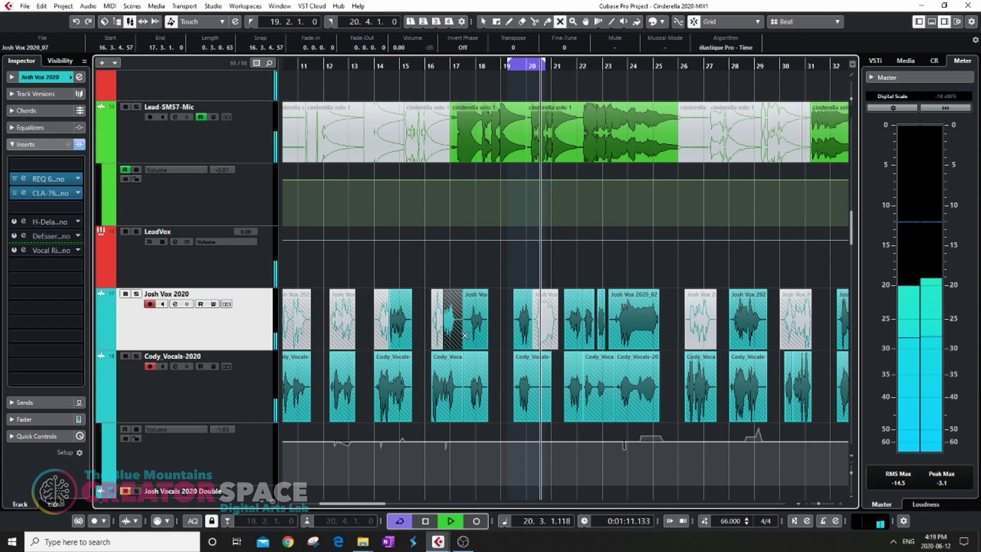
# Step: Turn off cycle playback and continue playing the song from bar 19
pyautogui.scroll(8, 446, 333)
pyautogui.scroll(-6, 447, 333)
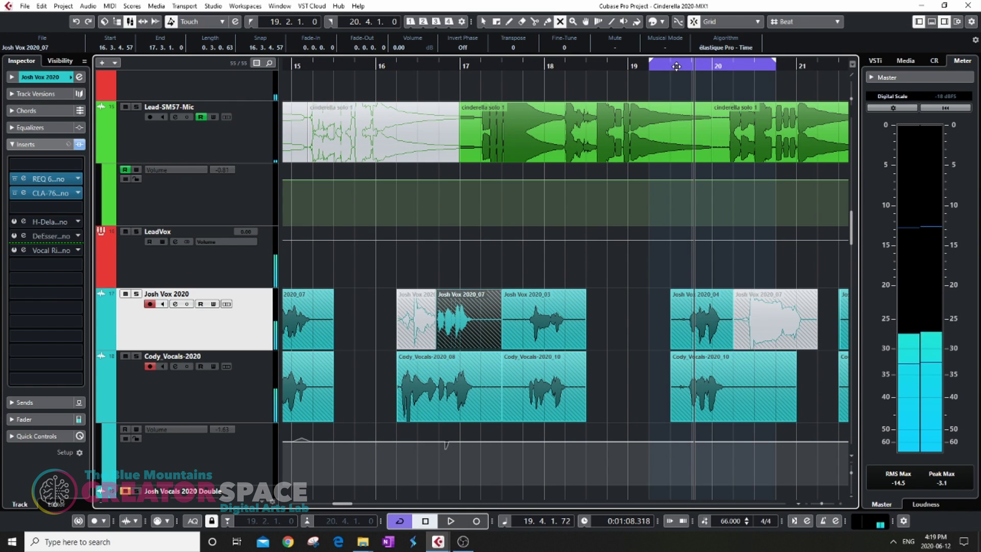
pyautogui.press('KP_Divide')
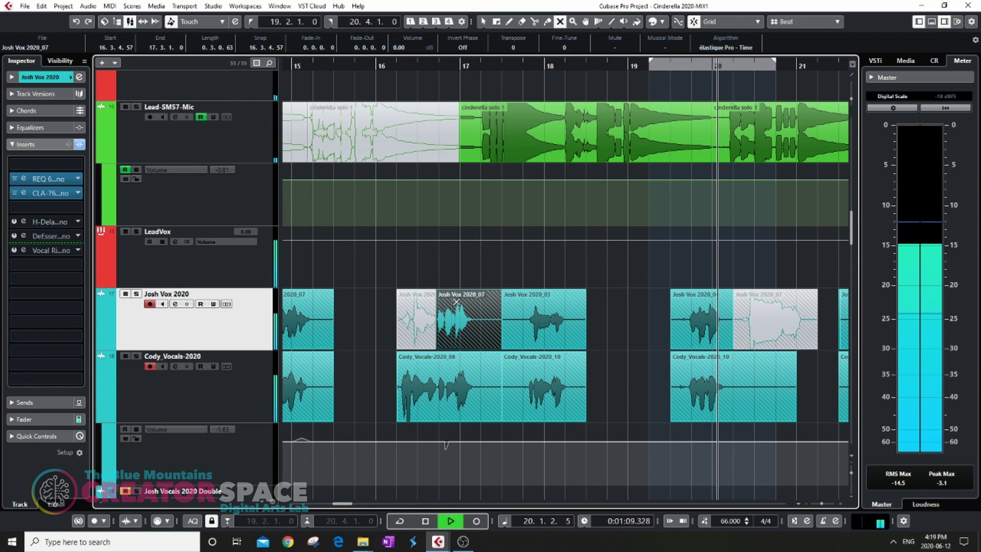
# Step: Look over the other tracks down to the bass, and examine both lead vocals around bars 23 to 26 during playback
pyautogui.scroll(-3, 511, 306)
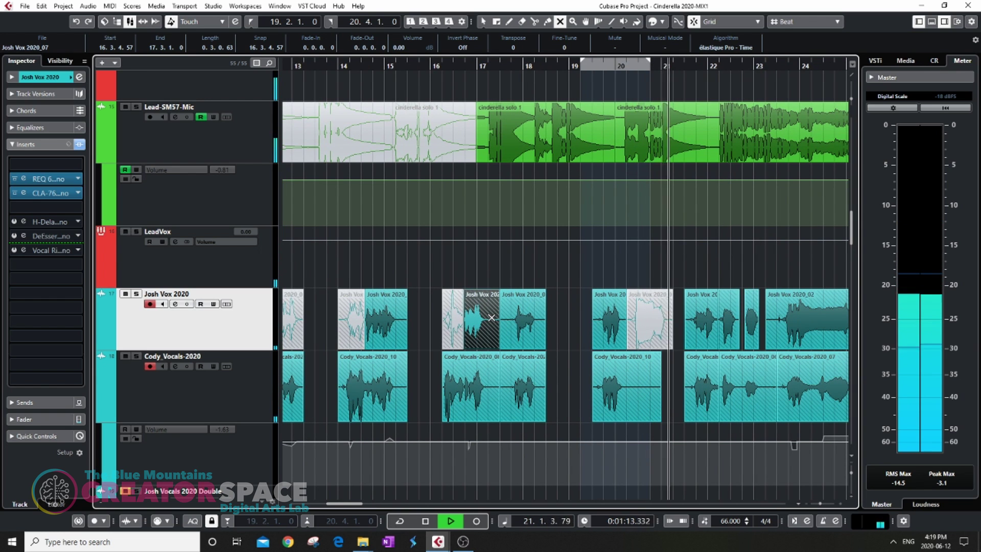
pyautogui.scroll(-3, 729, 333)
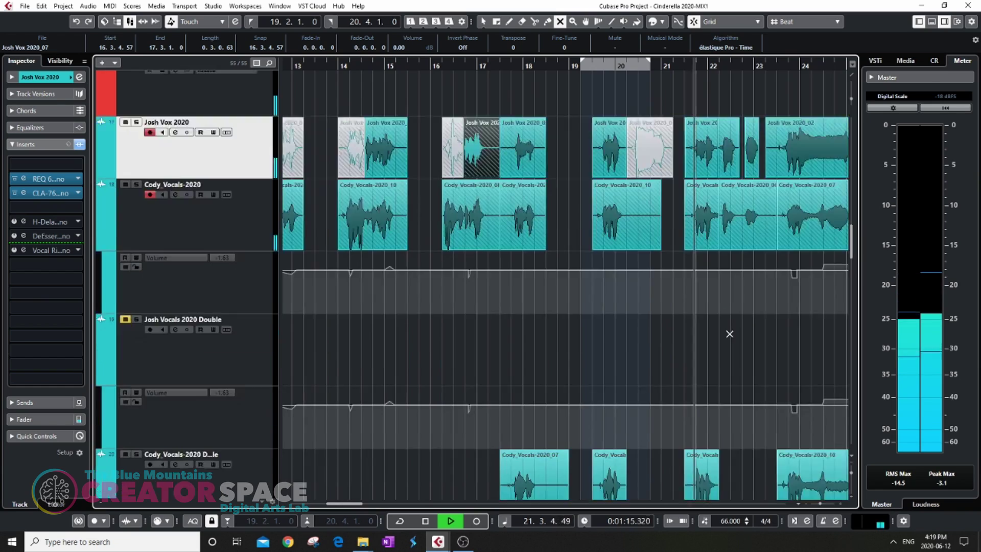
pyautogui.scroll(-20, 649, 321)
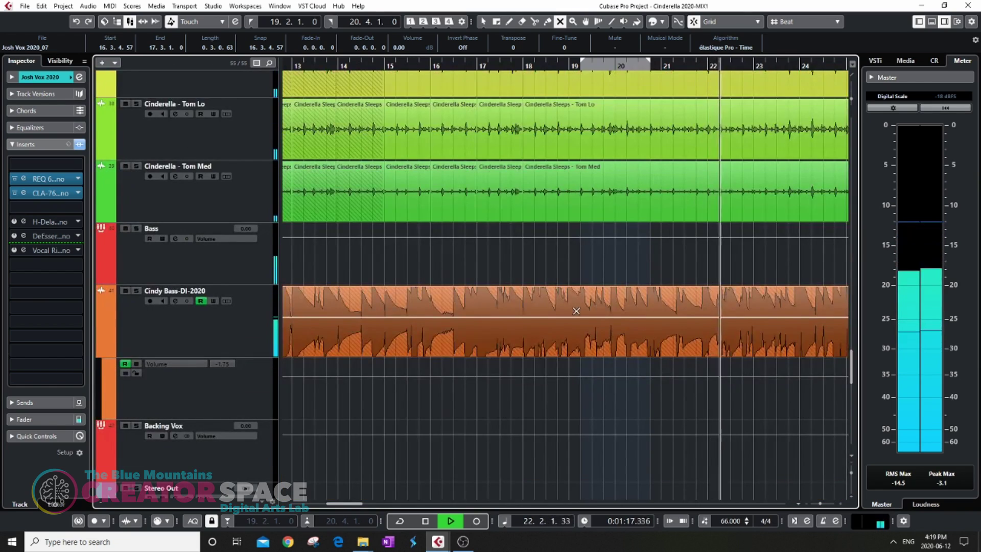
pyautogui.scroll(-10, 576, 311)
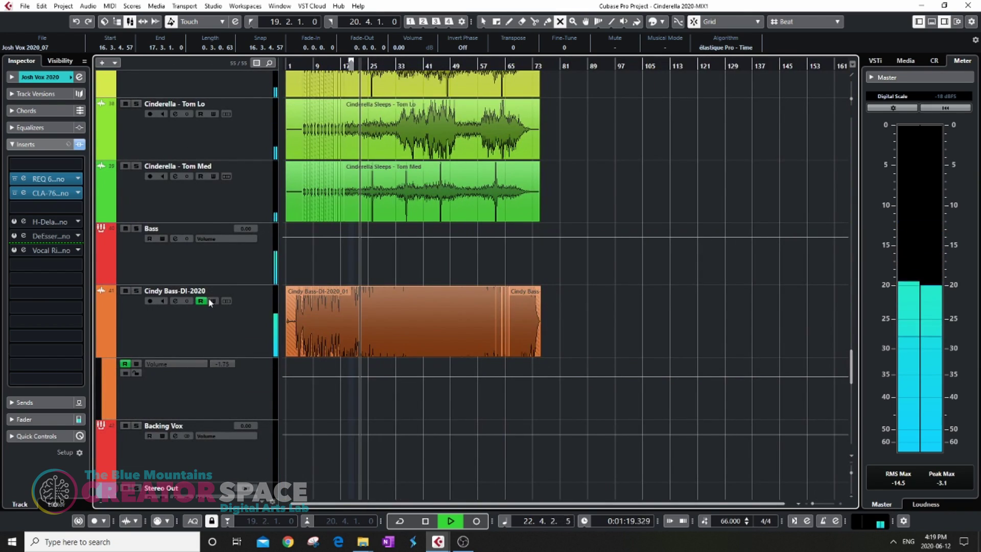
pyautogui.scroll(20, 373, 279)
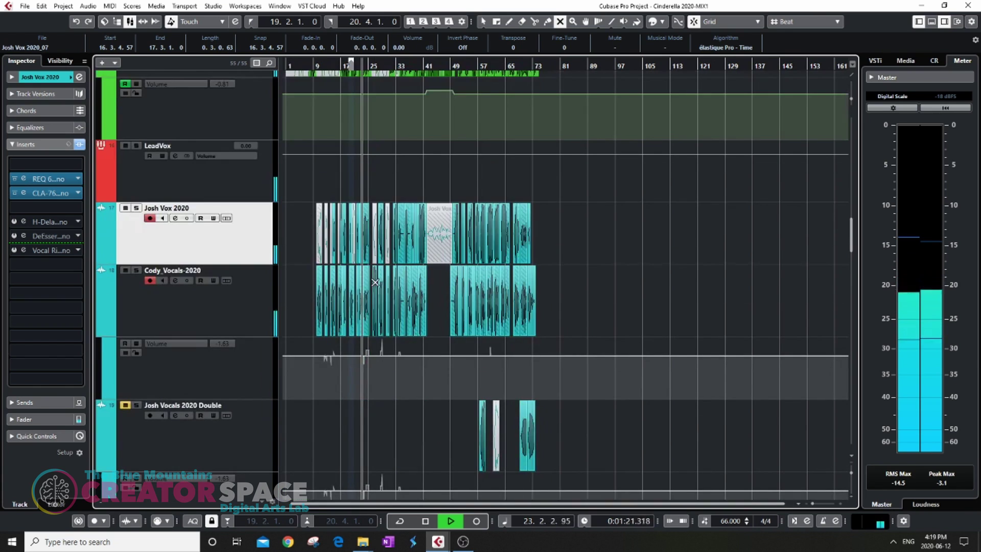
pyautogui.scroll(10, 359, 266)
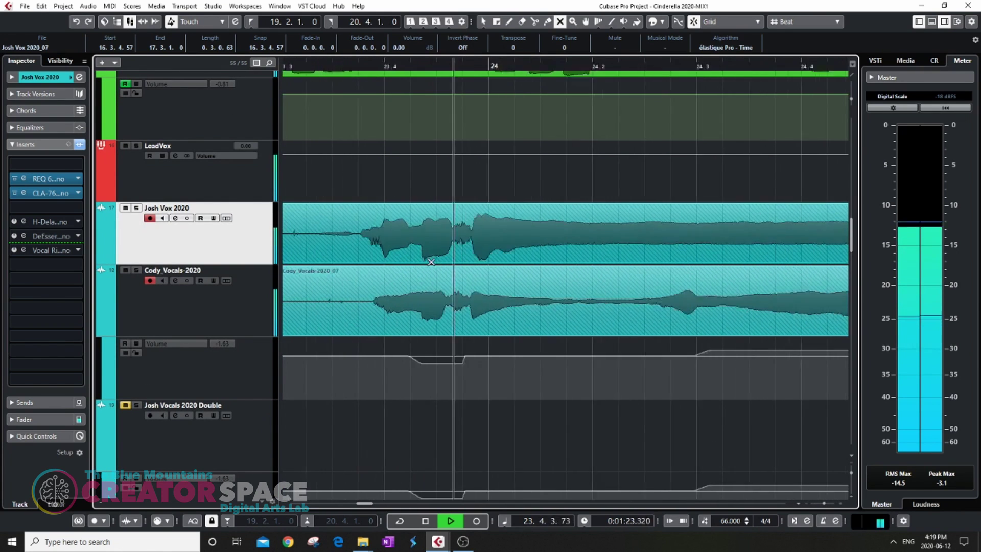
pyautogui.scroll(-5, 389, 258)
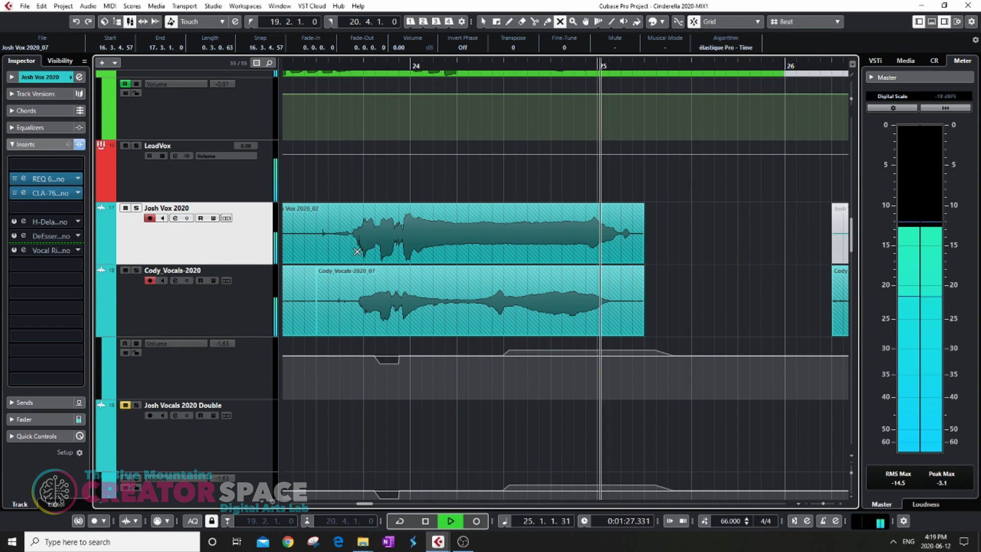
pyautogui.scroll(-5, 357, 251)
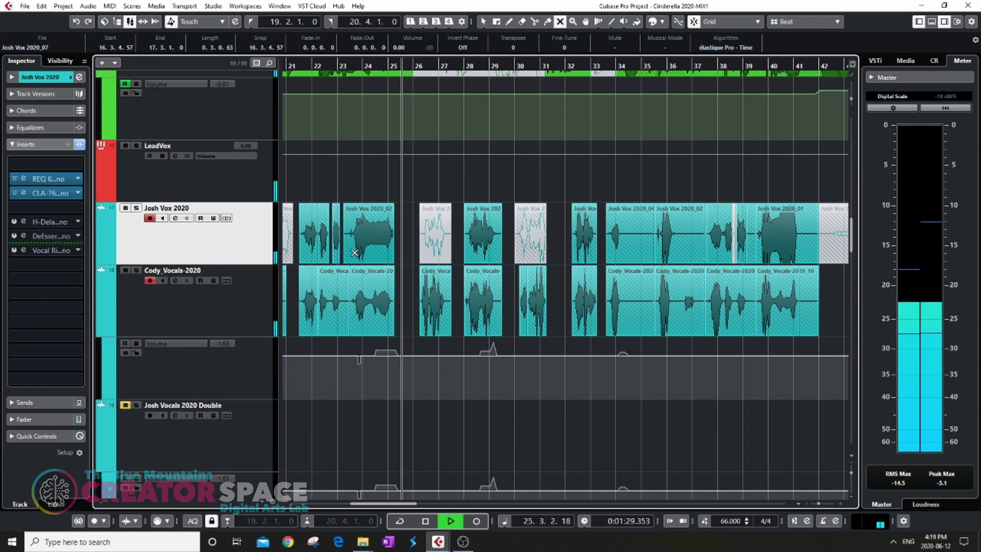
# Step: Enable reading of the volume automation on the Vocals-2020 lead track
pyautogui.click(126, 344)
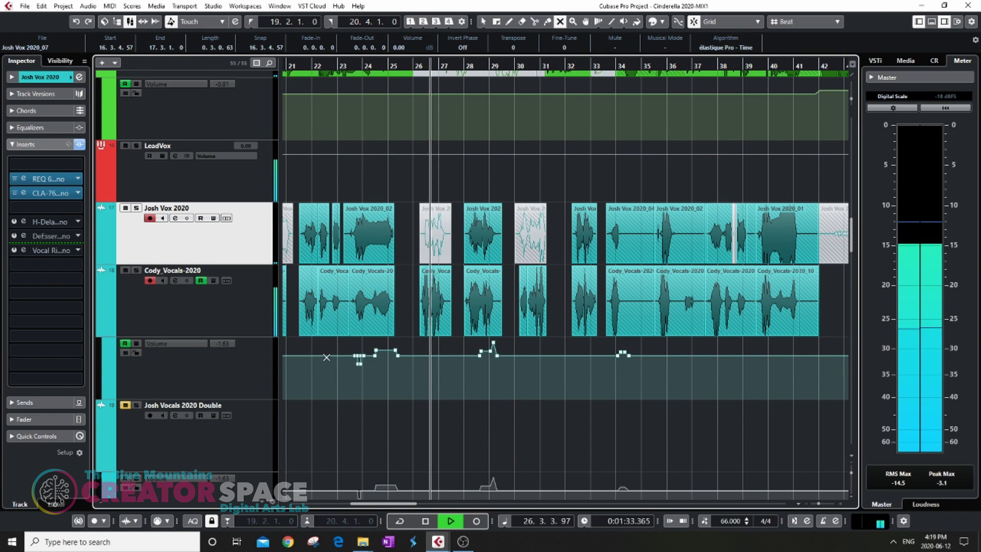
pyautogui.moveTo(714, 455); pyautogui.dragTo(303, 345)
pyautogui.press('Delete')
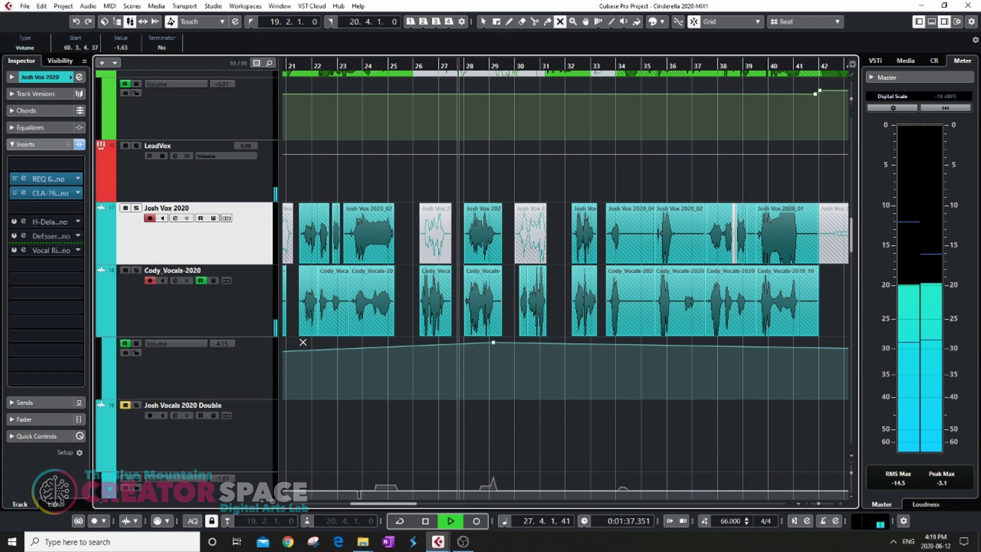
pyautogui.hotkey('ctrl', 'z')
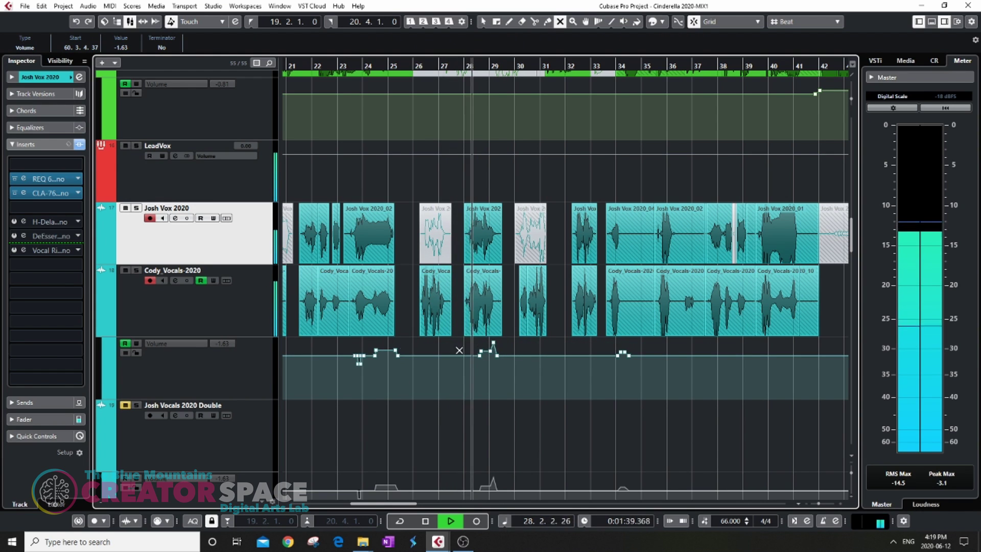
# Step: Delete the volume automation points between bars 23 and 35 on the Vocals-2020 lead track
pyautogui.press('1')
pyautogui.moveTo(338, 338); pyautogui.dragTo(686, 420)
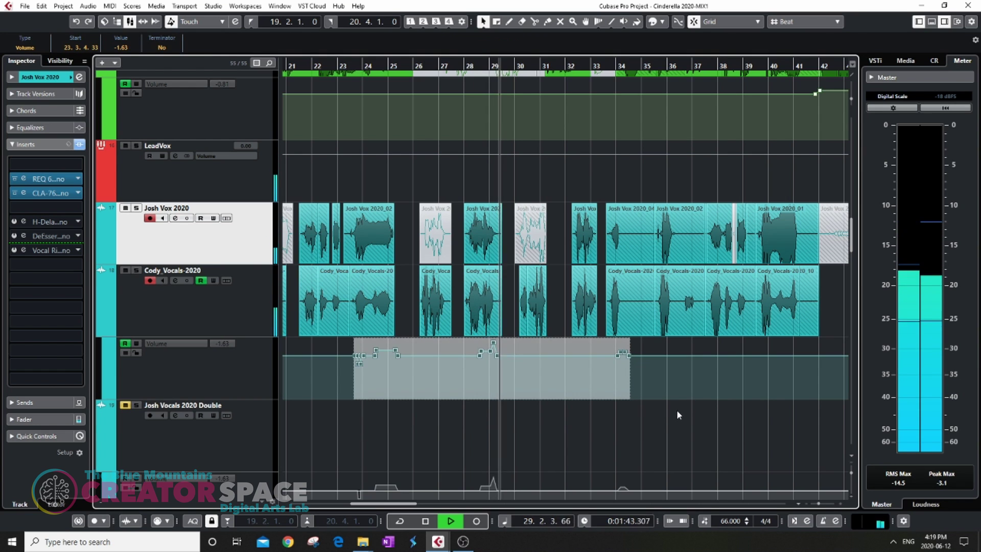
pyautogui.press('Delete')
# Step: Enable volume automation reading on the muted Vocals 2020 Double track and delete its points between bars 23 and 35
pyautogui.scroll(-4, 583, 399)
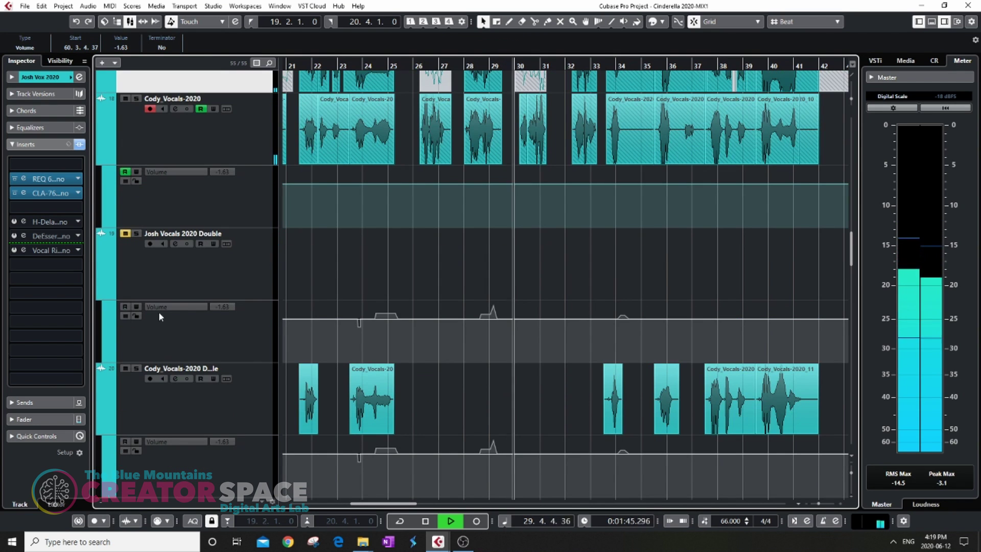
pyautogui.click(125, 307)
pyautogui.moveTo(333, 296); pyautogui.dragTo(670, 345)
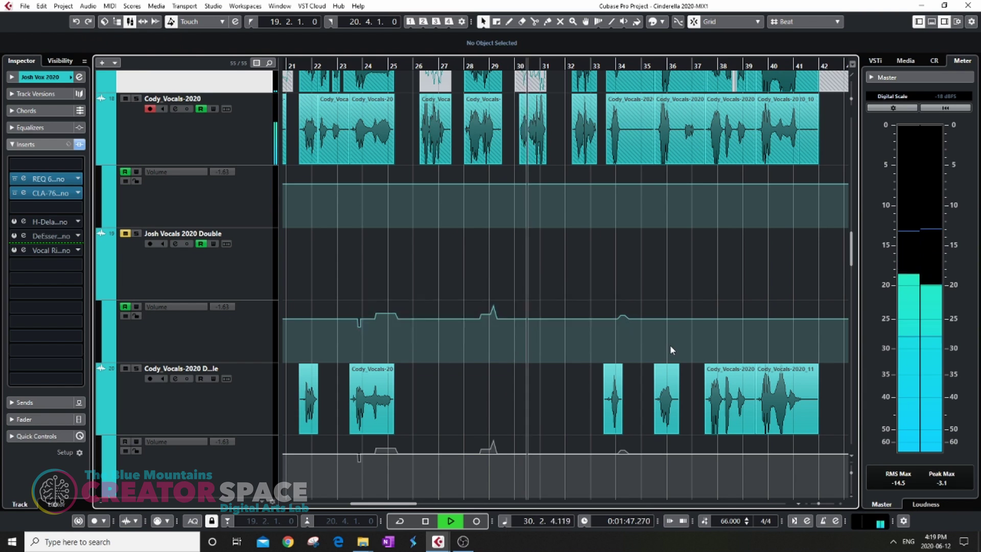
pyautogui.press('Delete')
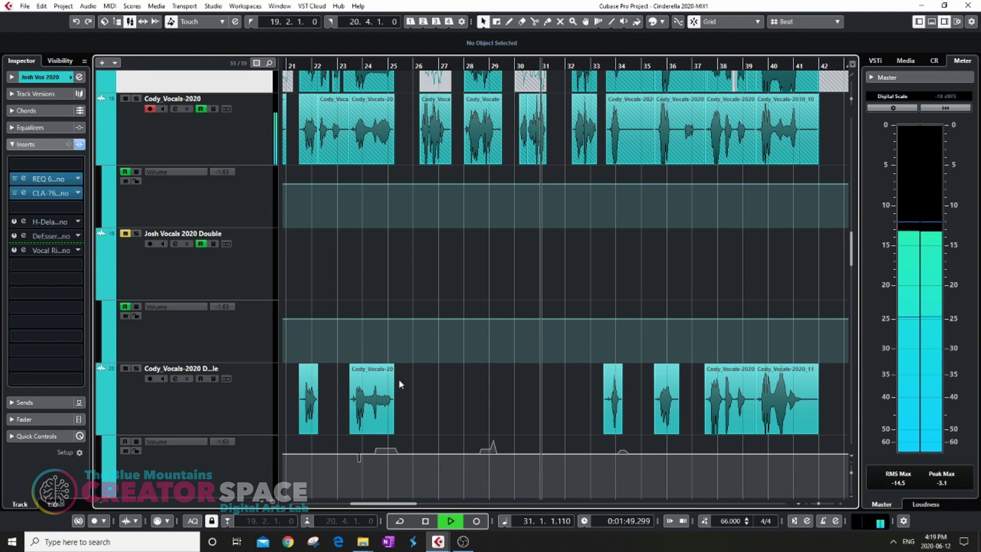
# Step: Enable volume automation reading on the other vocal double, track 20, and delete its points between bars 23 and 35
pyautogui.click(124, 442)
pyautogui.moveTo(332, 438); pyautogui.dragTo(718, 497)
pyautogui.press('Delete')
# Step: Compare the clips of both lead vocal tracks around bars 32 to 34 while the song plays
pyautogui.scroll(5, 717, 489)
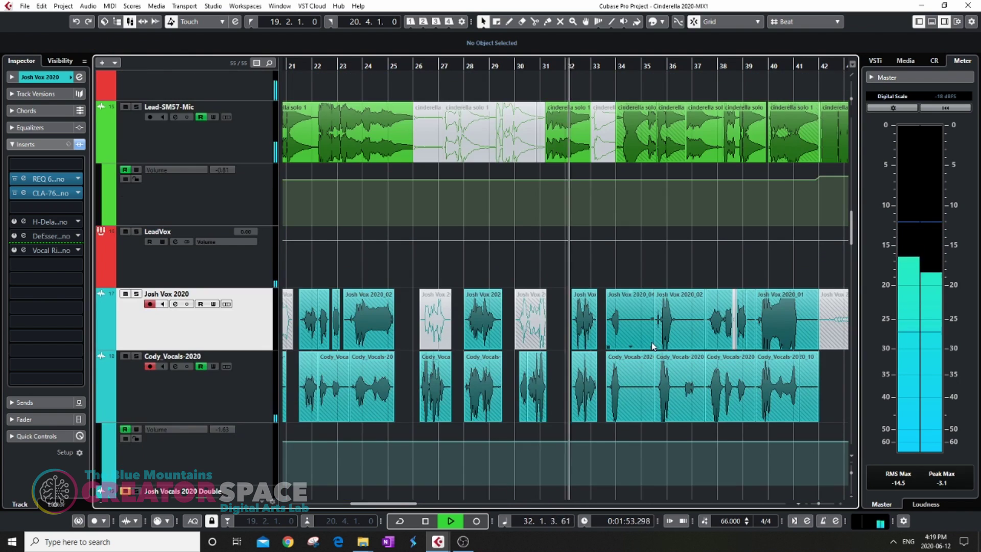
pyautogui.scroll(-2, 648, 341)
pyautogui.scroll(3, 648, 341)
pyautogui.press('h')
pyautogui.press('h')
pyautogui.press('h')
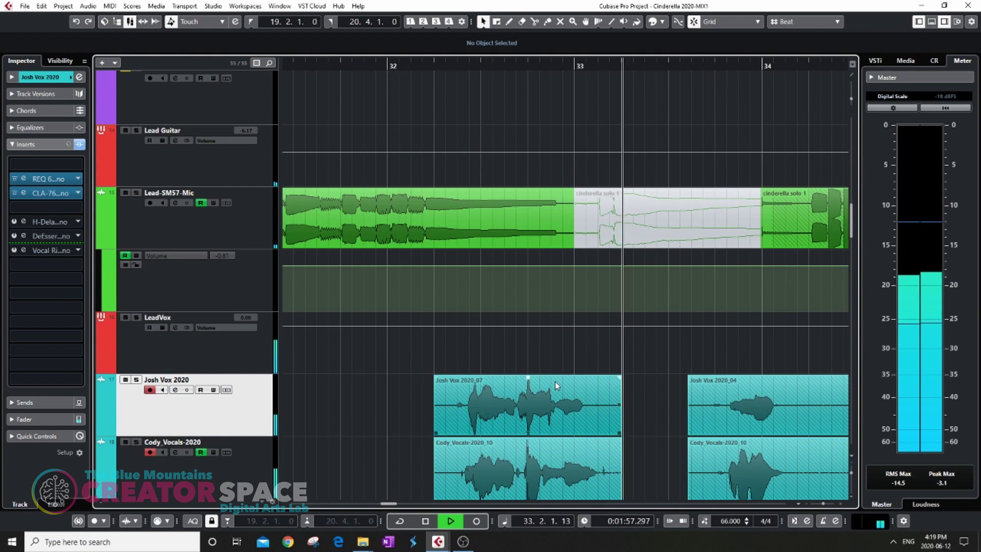
pyautogui.scroll(-2, 513, 366)
pyautogui.press('h')
pyautogui.press('h')
pyautogui.press('h')
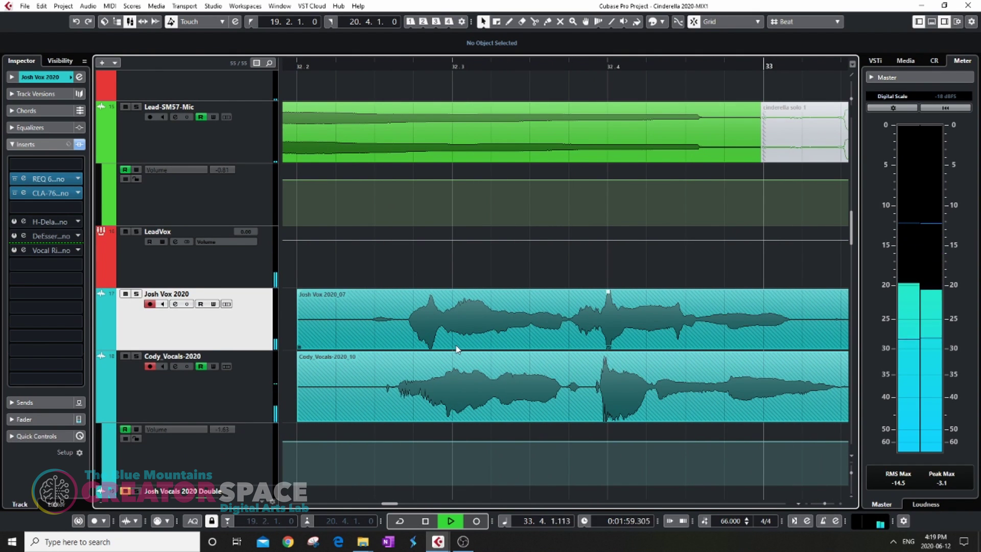
pyautogui.press('g')
pyautogui.press('g')
pyautogui.press('g')
pyautogui.press('g')
pyautogui.press('g')
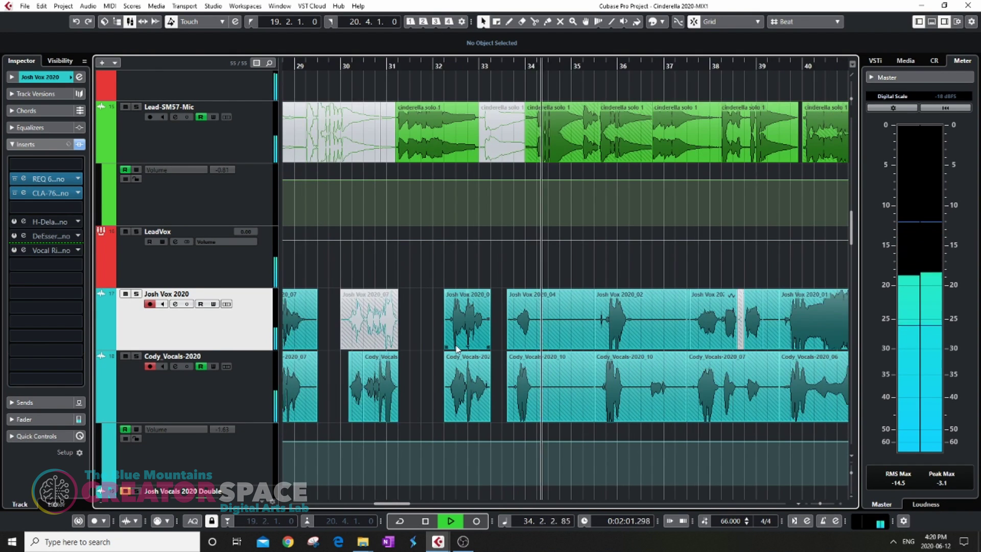
# Step: Select the lead vocal clips around bars 34 and 35 on both tracks and split them at 34. 3. 1. 0
pyautogui.press('g')
pyautogui.moveTo(518, 269); pyautogui.dragTo(533, 412)
pyautogui.press('3')
pyautogui.click(518, 403)
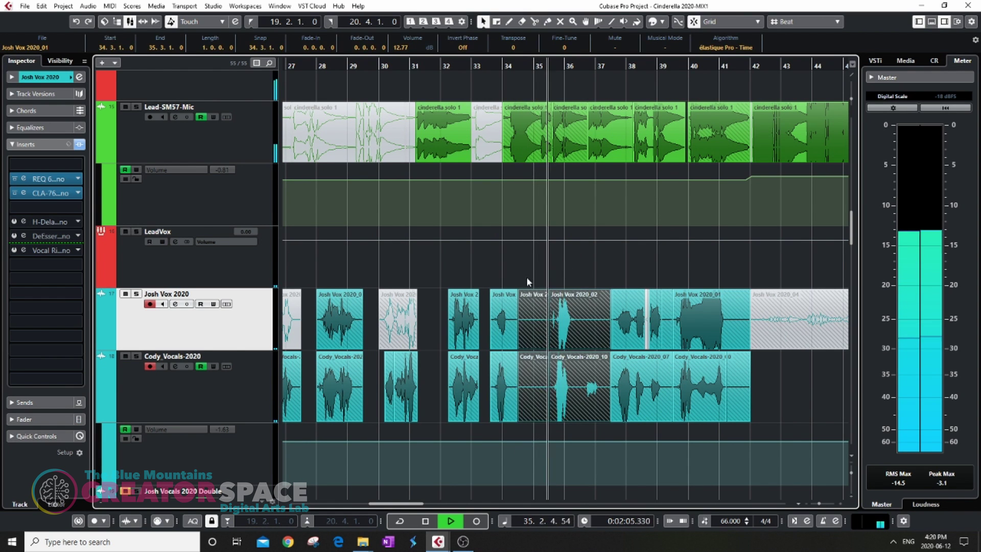
# Step: Split the clips of both lead vocal tracks at about 35. 3. 3, just before the phrase leading into bar 36
pyautogui.press('1')
pyautogui.click(528, 270)
pyautogui.press('h')
pyautogui.press('h')
pyautogui.press('h')
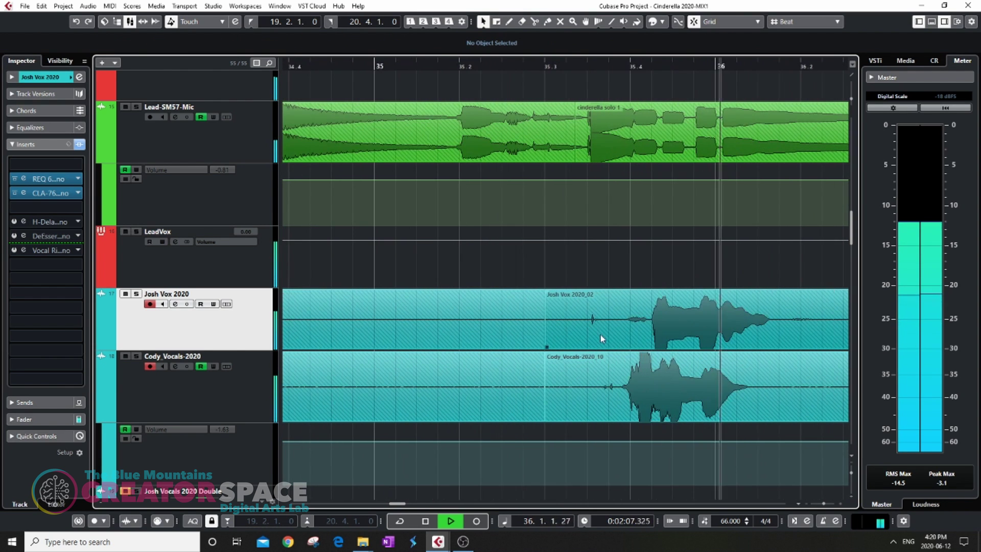
pyautogui.press('3')
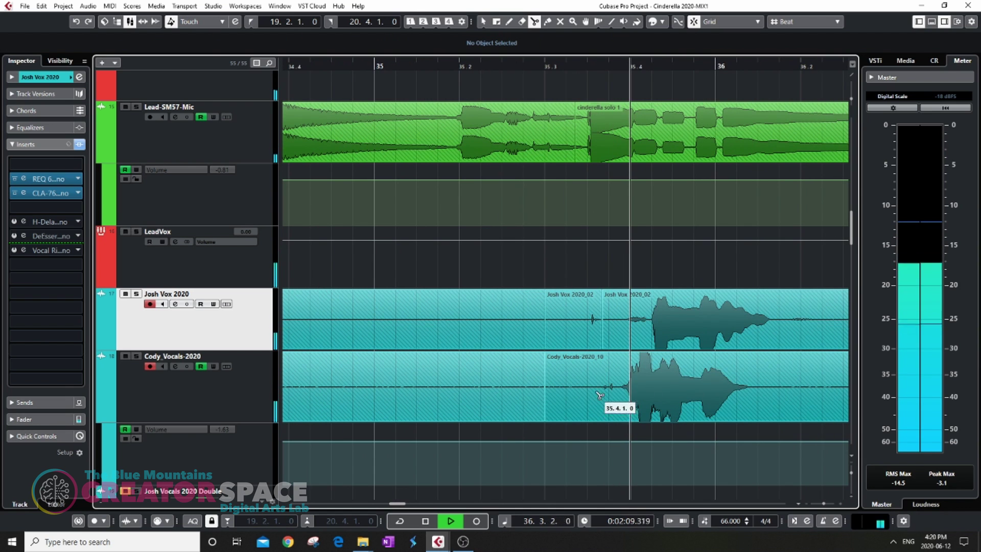
pyautogui.press('1')
pyautogui.press('g')
pyautogui.click(579, 420)
pyautogui.press('3')
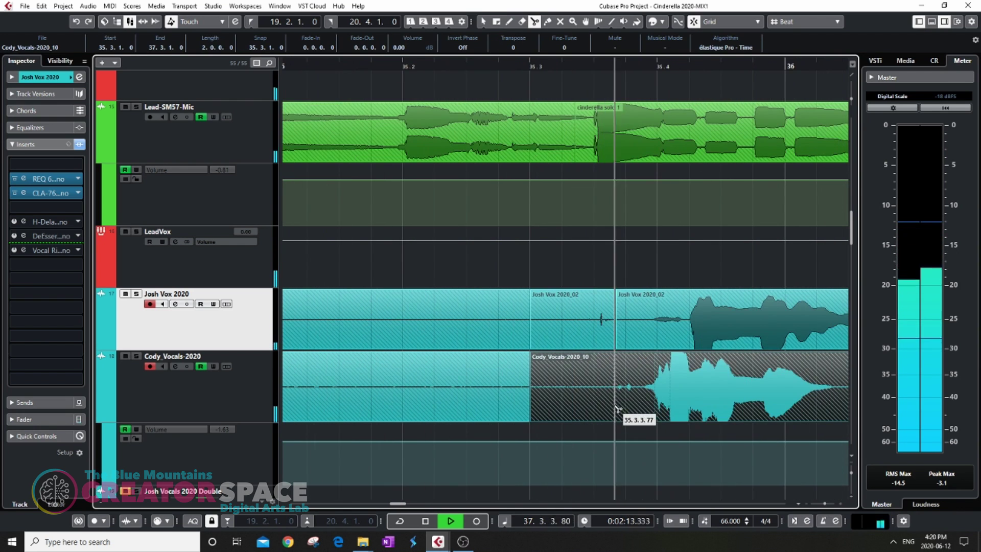
pyautogui.click(599, 414)
# Step: Delete the silent clips between 34. 3. 1. 0 and the phrase before bar 36 on both lead vocal tracks
pyautogui.press('g')
pyautogui.press('1')
pyautogui.click(513, 277)
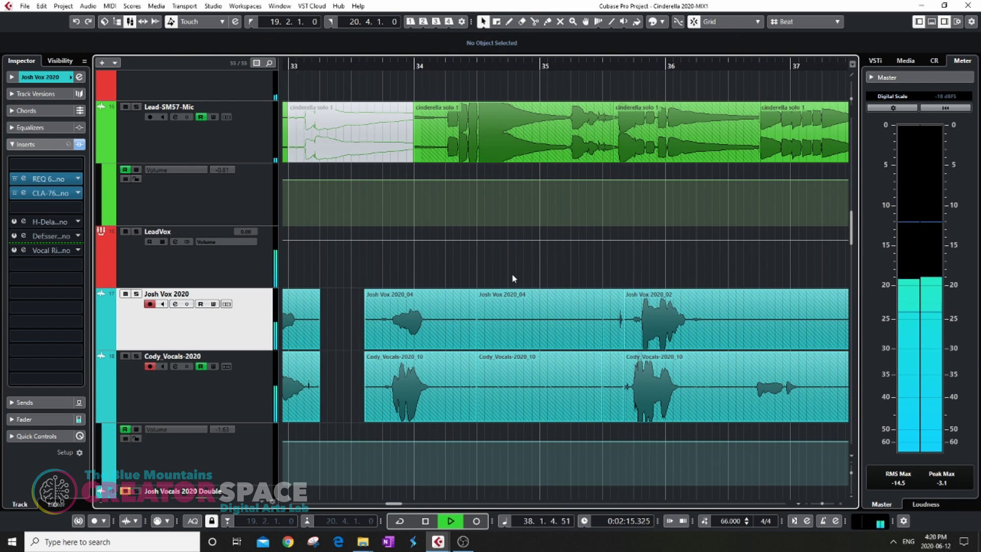
pyautogui.moveTo(620, 427); pyautogui.dragTo(618, 426)
pyautogui.press('Delete')
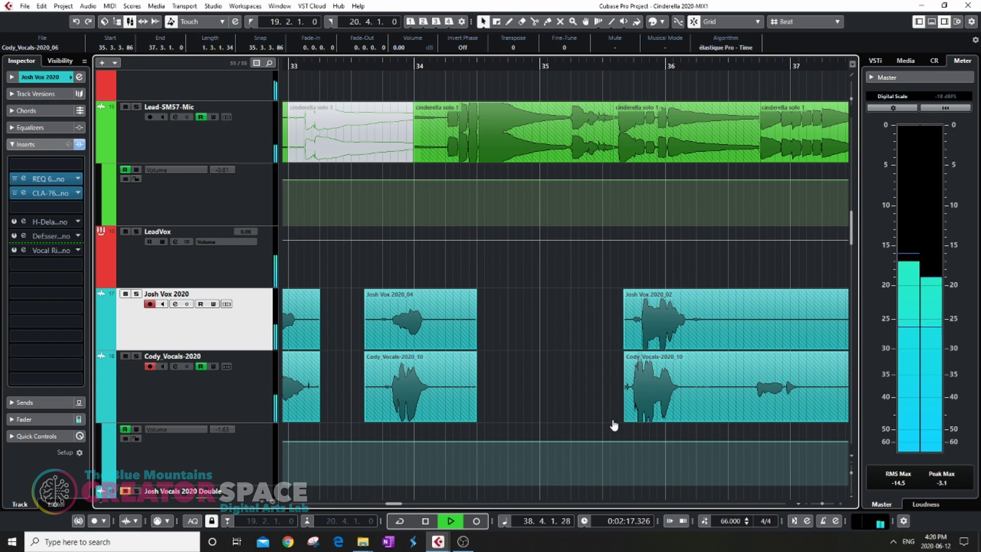
# Step: Split the lead vocal clip on track 17 at 36. 3. 1. 0 and delete the silent part up to about 37. 3
pyautogui.press('g')
pyautogui.press('g')
pyautogui.press('h')
pyautogui.press('h')
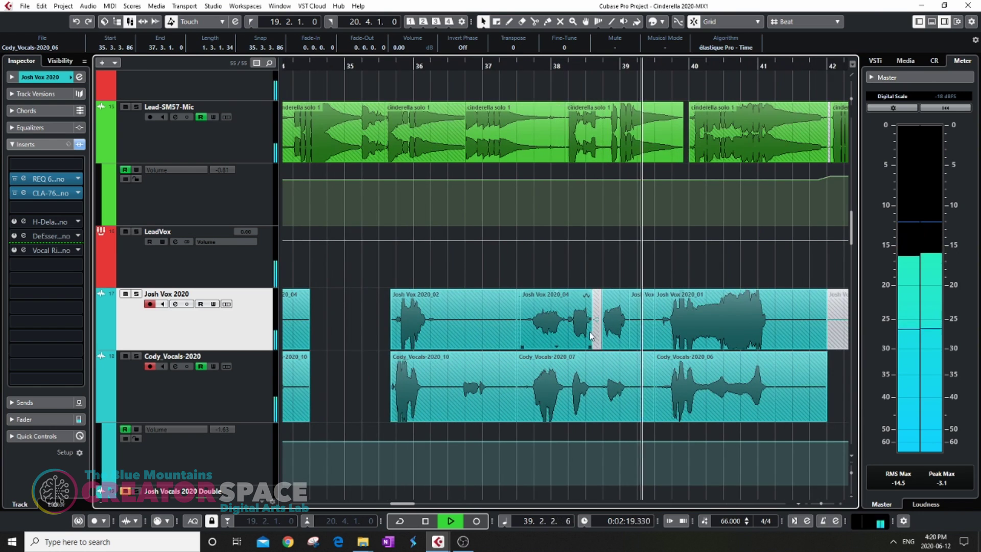
pyautogui.press('h')
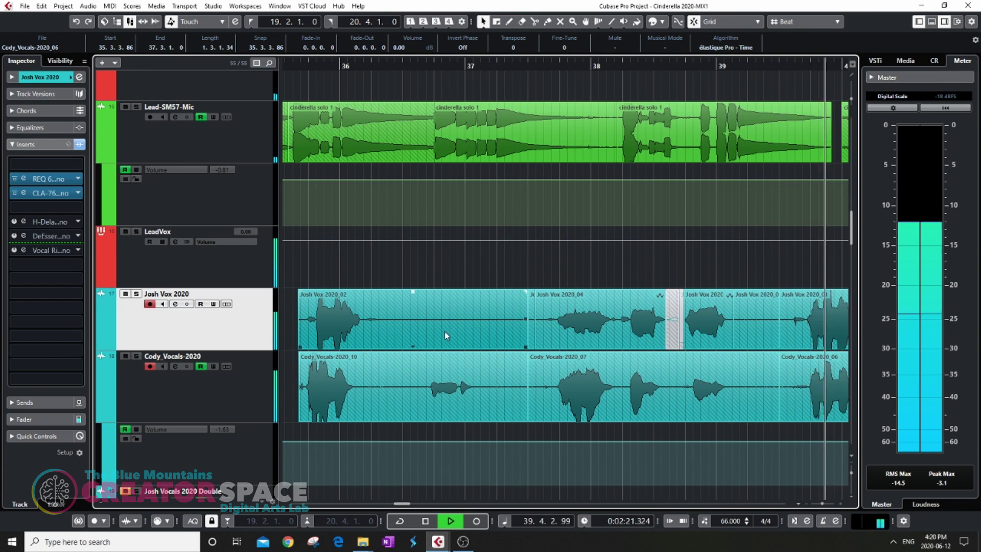
pyautogui.keyDown('alt'); pyautogui.click(403, 339); pyautogui.keyUp('alt')
pyautogui.moveTo(429, 269); pyautogui.dragTo(534, 342)
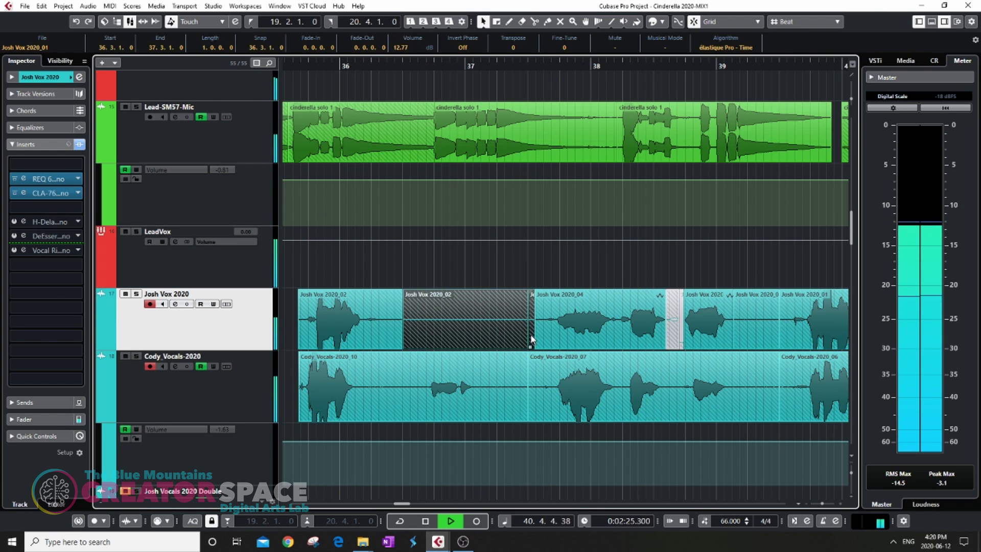
pyautogui.press('Delete')
# Step: Delete the clips after 41. 2. 1. 0 on both lead vocal tracks, including the long muted clip reaching to about bar 49
pyautogui.press('g')
pyautogui.press('g')
pyautogui.press('h')
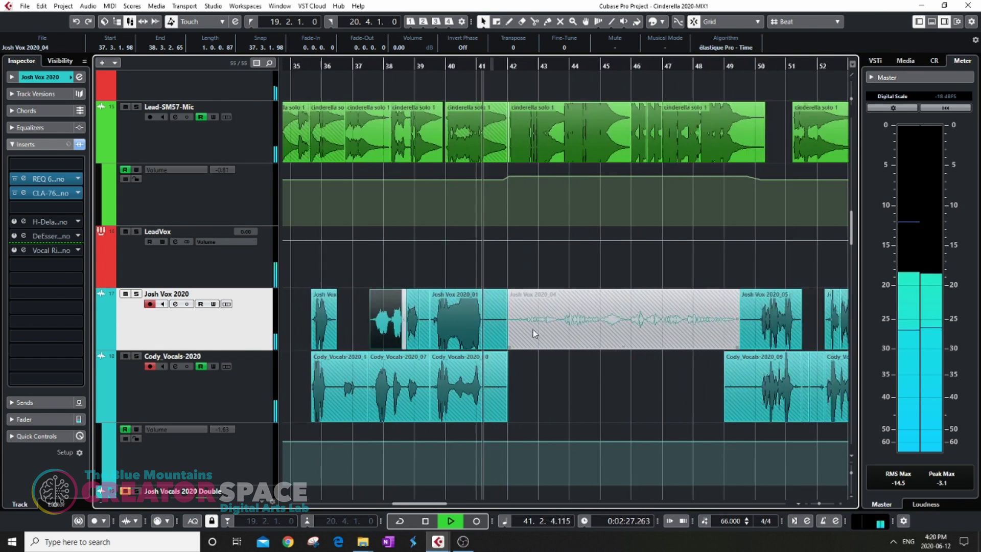
pyautogui.press('h')
pyautogui.press('h')
pyautogui.press('h')
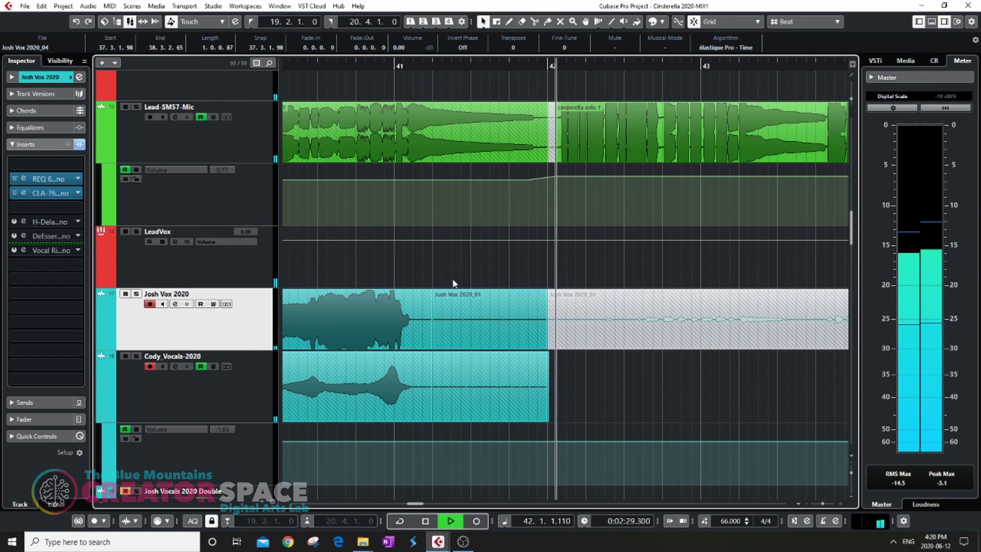
pyautogui.moveTo(452, 269); pyautogui.dragTo(611, 435)
pyautogui.press('g')
pyautogui.press('g')
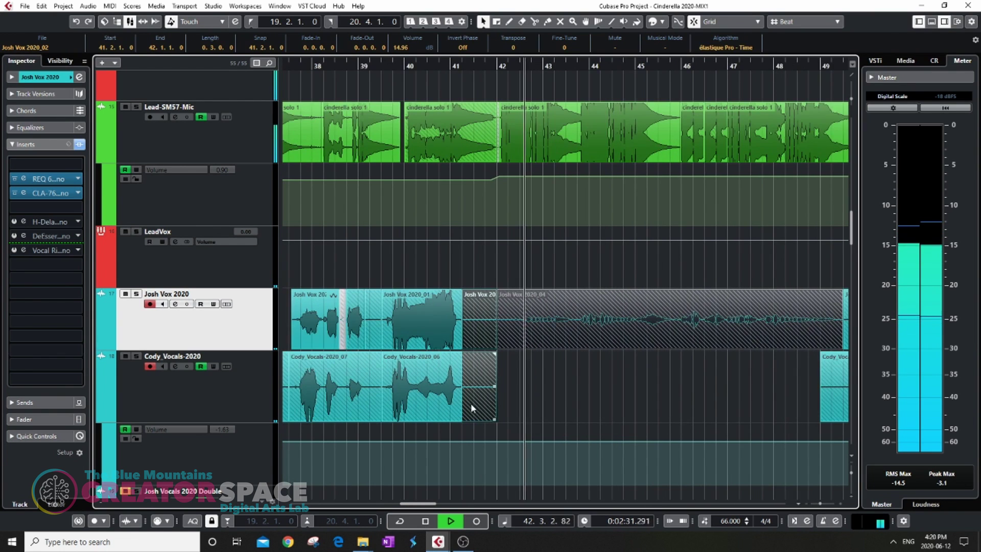
pyautogui.press('g')
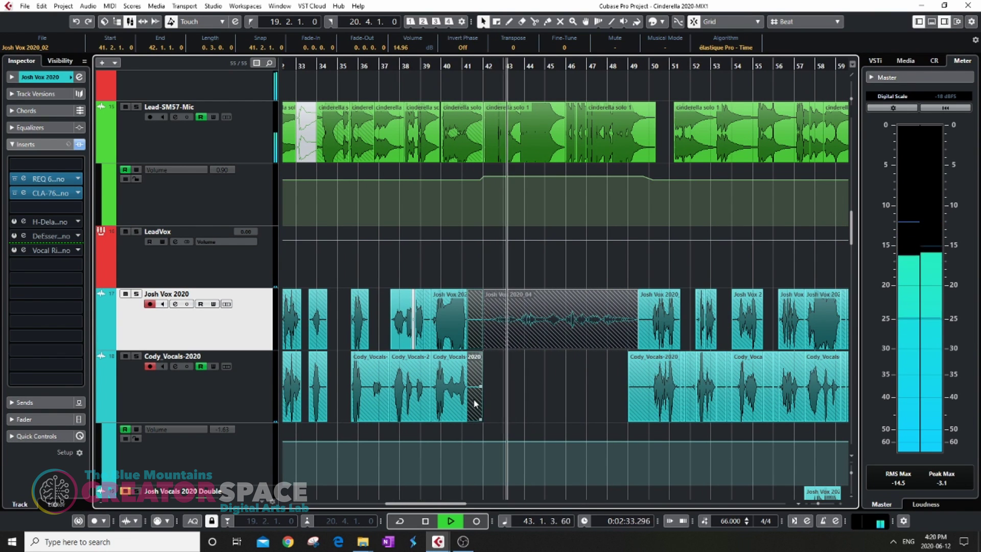
pyautogui.press('Delete')
# Step: Compare the clips of both lead vocal tracks from about bar 19 to bar 33 during playback
pyautogui.press('g')
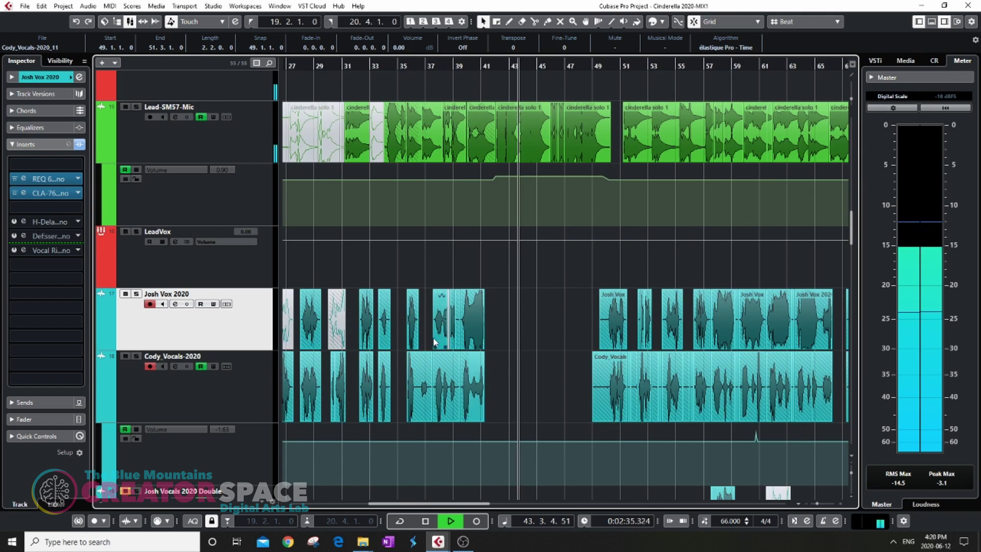
pyautogui.press('h')
pyautogui.press('h')
pyautogui.press('h')
pyautogui.press('h')
pyautogui.press('h')
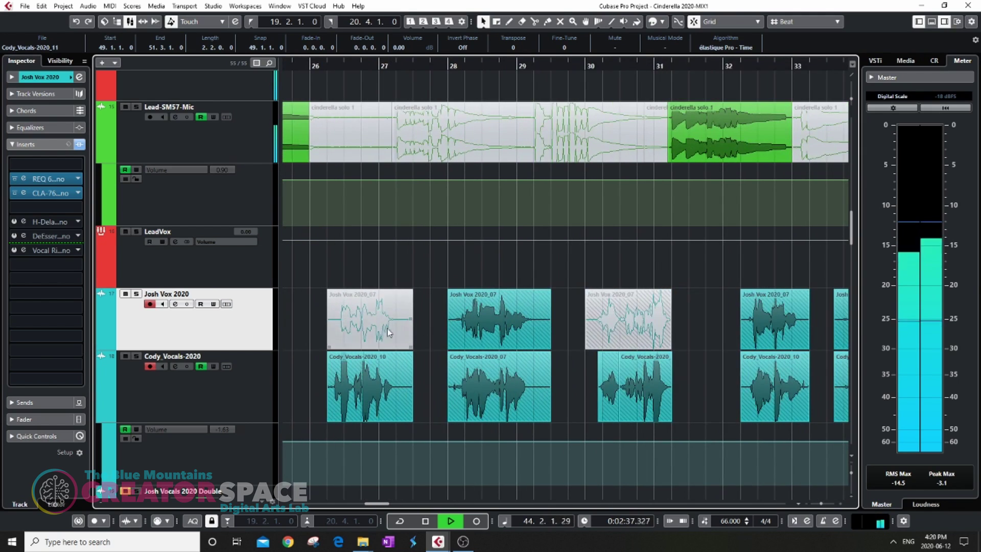
pyautogui.press('h')
pyautogui.press('g')
pyautogui.press('g')
pyautogui.press('g')
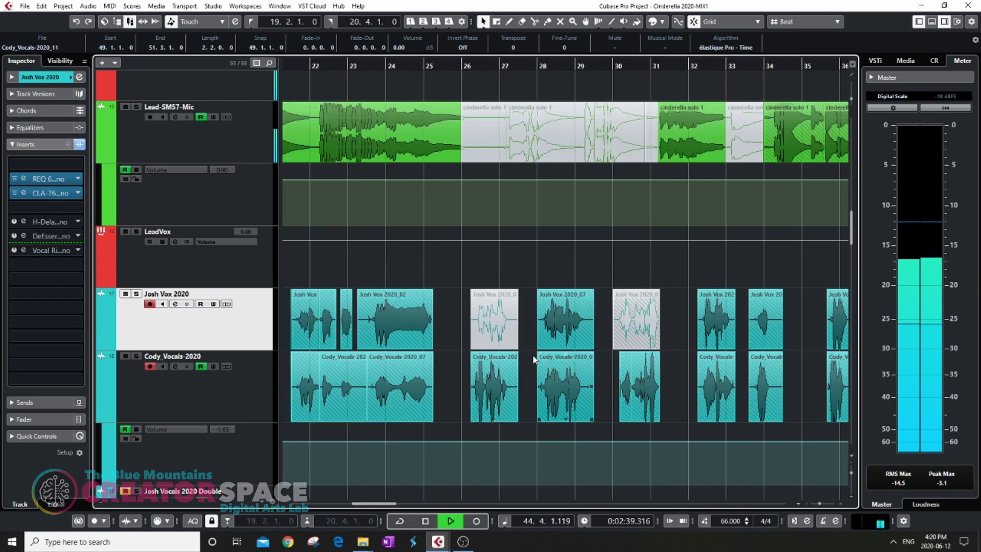
pyautogui.press('h')
pyautogui.press('h')
pyautogui.press('h')
pyautogui.press('h')
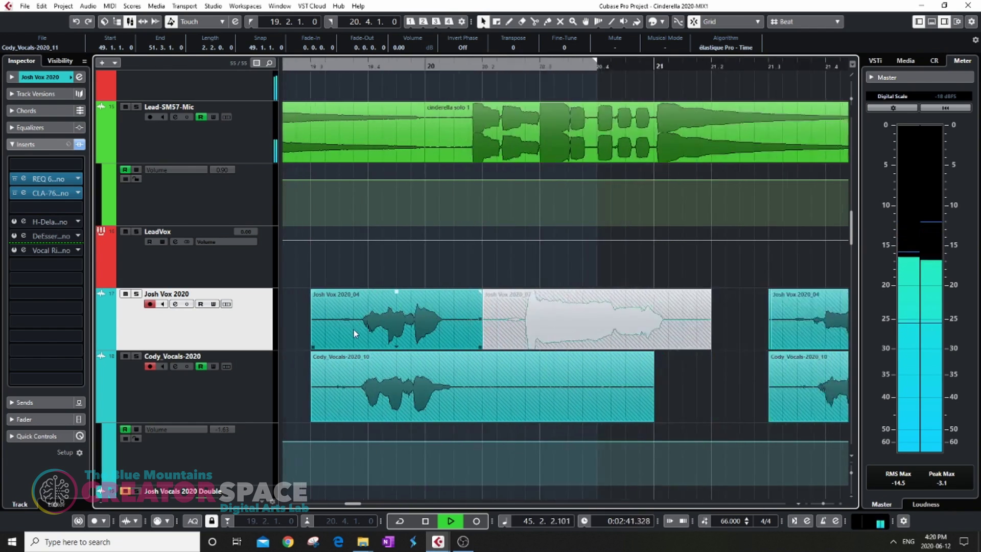
pyautogui.press('h')
pyautogui.press('g')
pyautogui.press('g')
pyautogui.press('g')
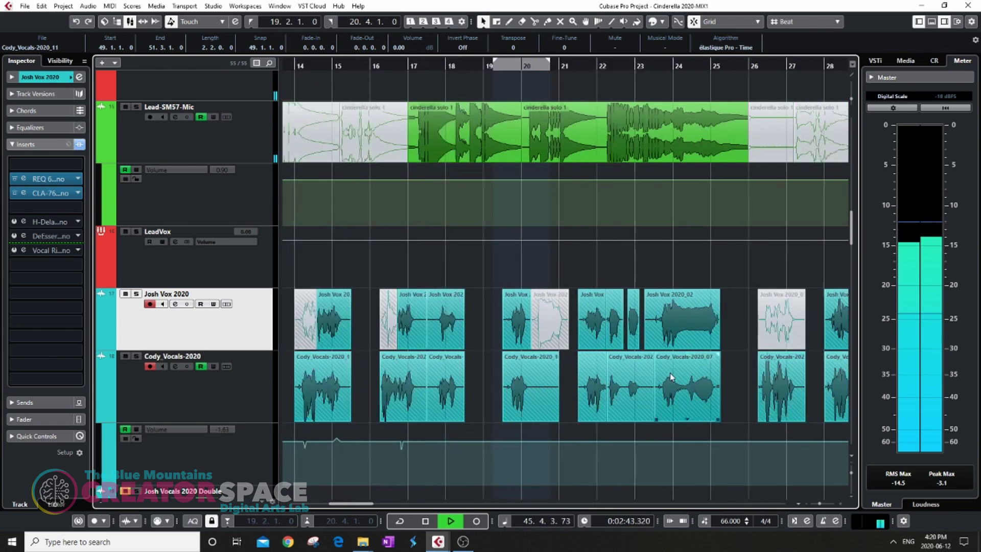
# Step: Examine the muted and active lead vocal phrases around bars 14 and 15, then the overall clip arrangement
pyautogui.press('h')
pyautogui.press('h')
pyautogui.press('h')
pyautogui.press('h')
pyautogui.press('h')
pyautogui.press('h')
pyautogui.press('h')
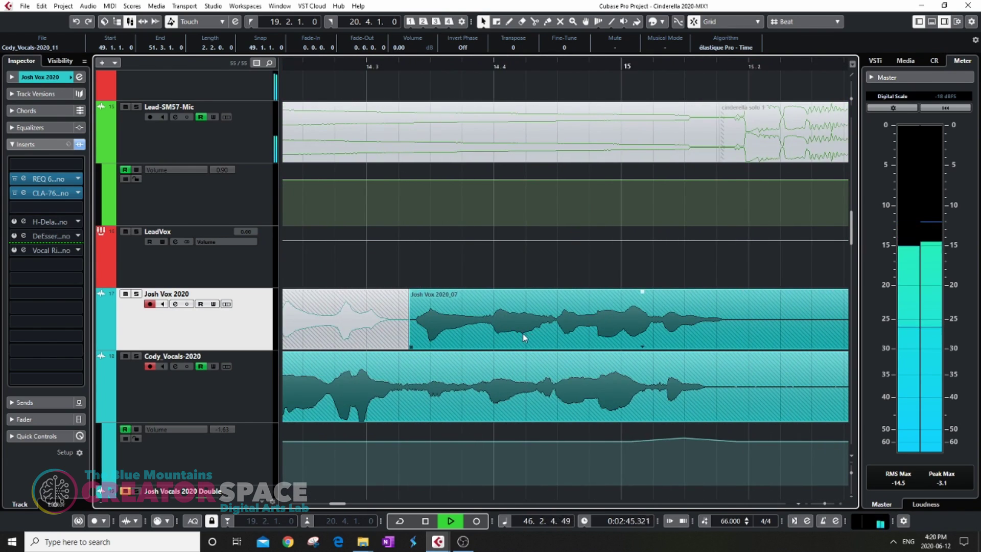
pyautogui.press('g')
pyautogui.press('g')
pyautogui.press('g')
pyautogui.press('g')
pyautogui.press('g')
pyautogui.press('g')
pyautogui.press('g')
pyautogui.press('g')
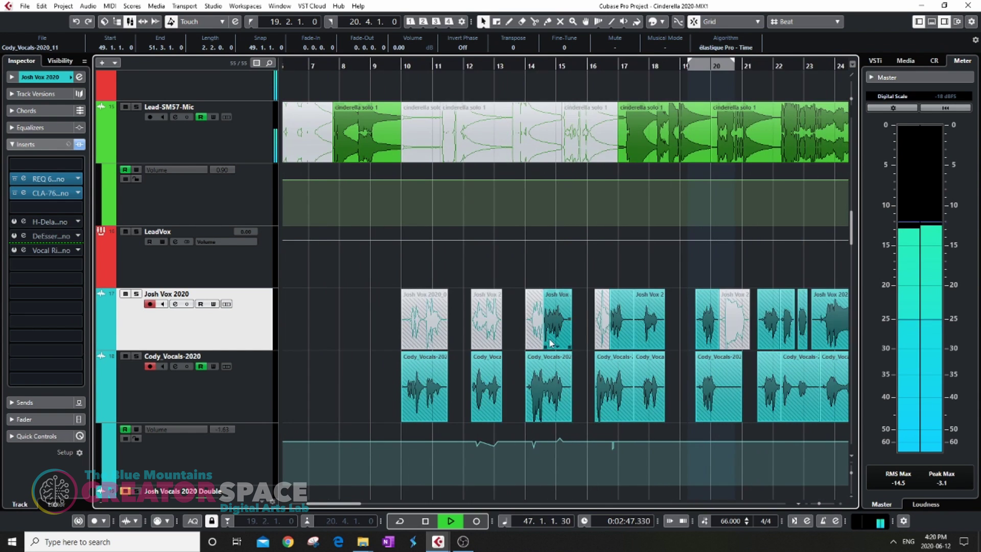
pyautogui.press('g')
pyautogui.press('g')
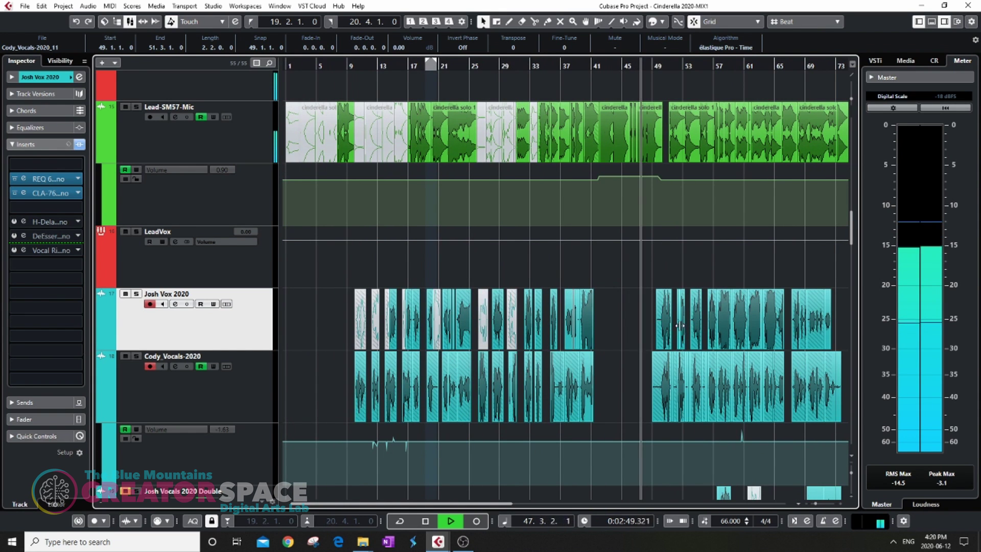
# Step: Split the track 17 lead vocal clip before the phrase leading into bar 51 and nudge the second part to start at 50. 3. 4. 37
pyautogui.press('h')
pyautogui.press('h')
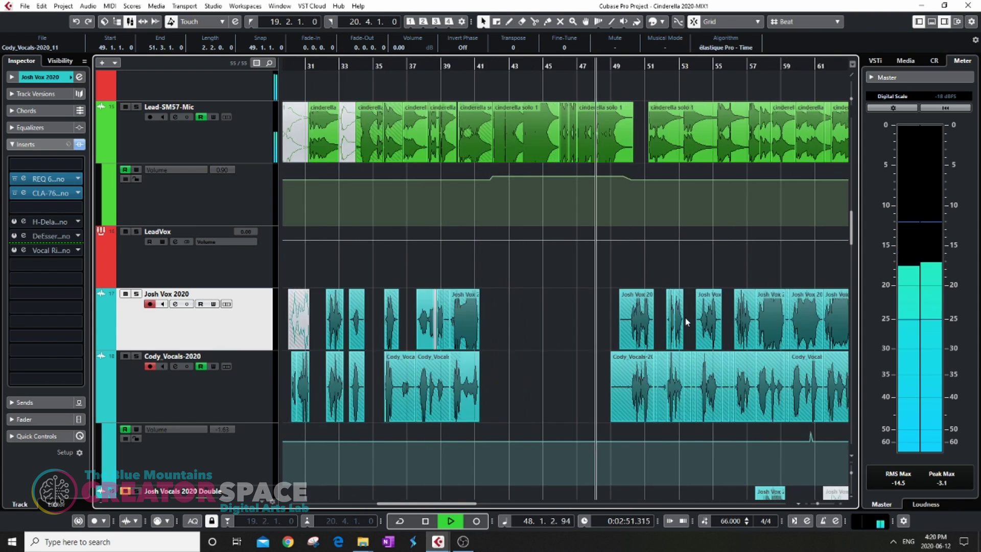
pyautogui.press('h')
pyautogui.press('h')
pyautogui.press('g')
pyautogui.press('g')
pyautogui.press('h')
pyautogui.press('h')
pyautogui.press('h')
pyautogui.press('h')
pyautogui.press('h')
pyautogui.press('h')
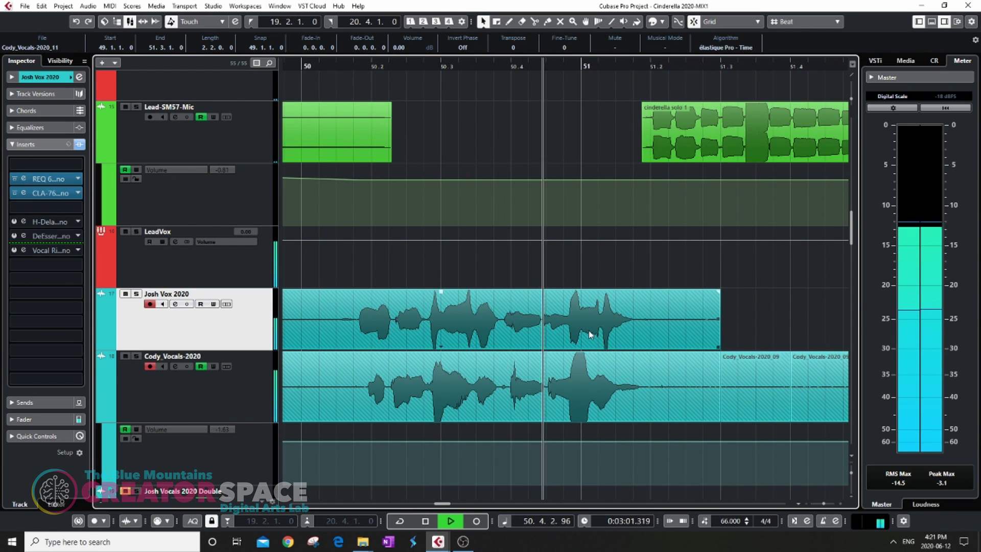
pyautogui.press('h')
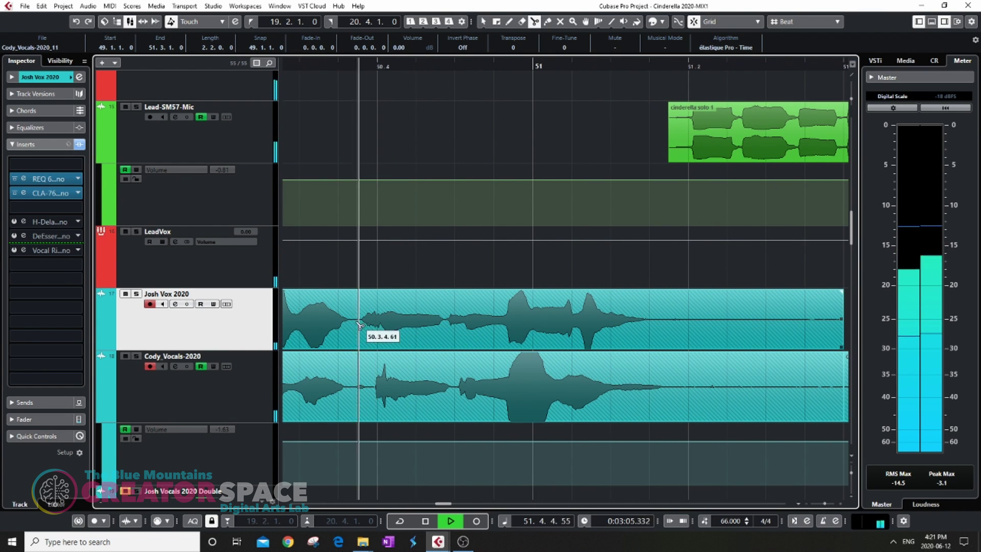
pyautogui.moveTo(514, 323)
pyautogui.mouseDown()
pyautogui.moveTo(484, 322)
pyautogui.moveTo(514, 327)
pyautogui.mouseUp()
pyautogui.press('g')
pyautogui.press('g')
pyautogui.press('g')
pyautogui.press('g')
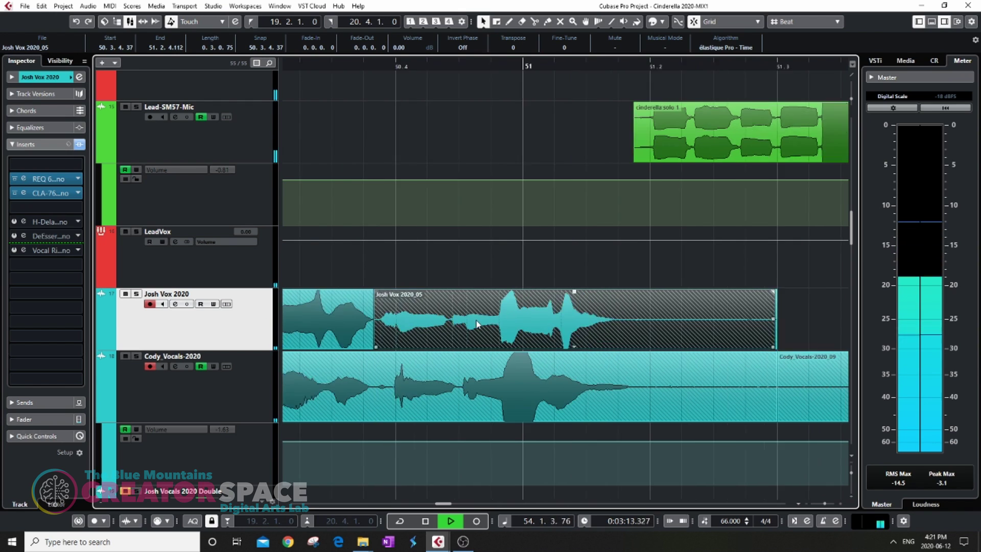
pyautogui.scroll(4, 480, 323)
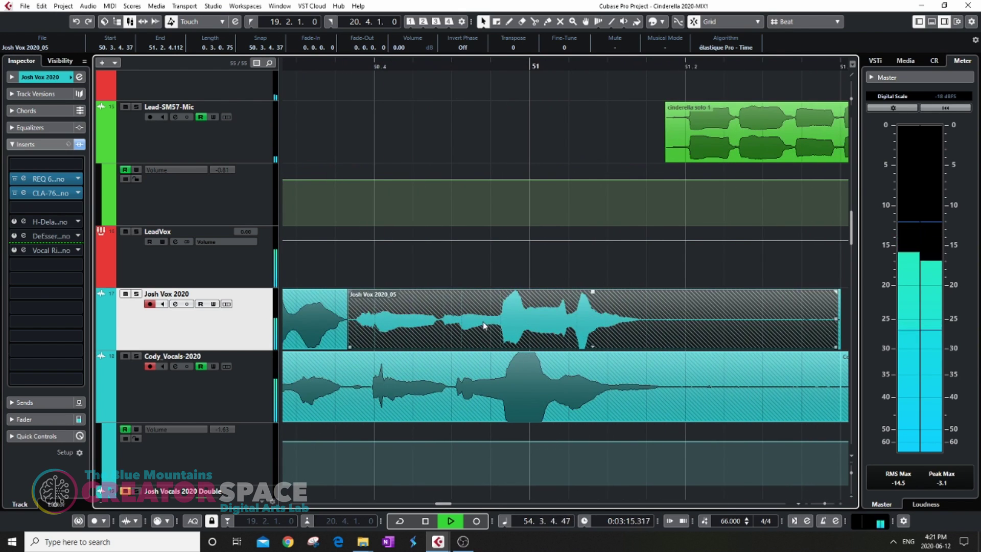
# Step: Compare the phrase timing of both lead vocal tracks between bars 51 and 57 during playback
pyautogui.scroll(-6, 482, 321)
pyautogui.press('h')
pyautogui.press('h')
pyautogui.press('h')
pyautogui.press('h')
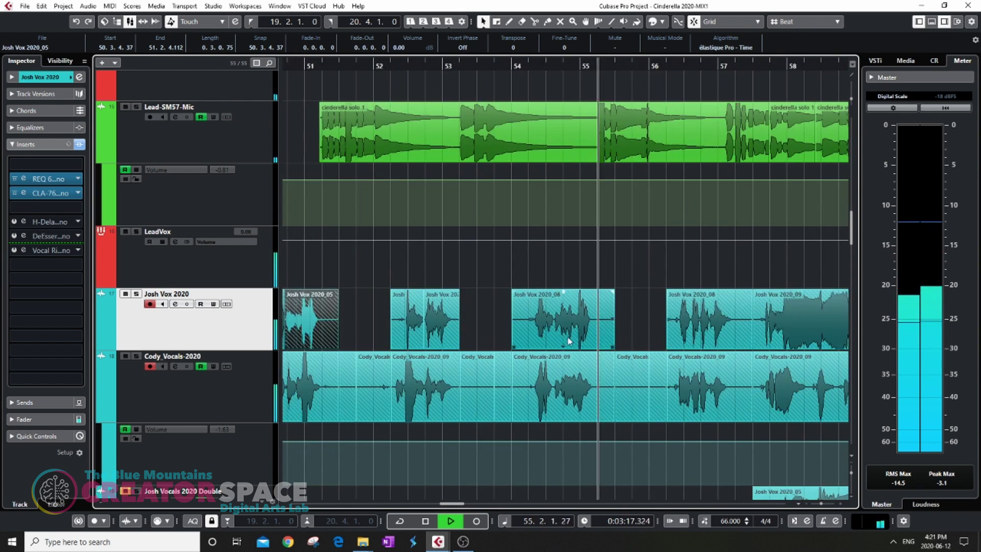
pyautogui.press('g')
pyautogui.press('g')
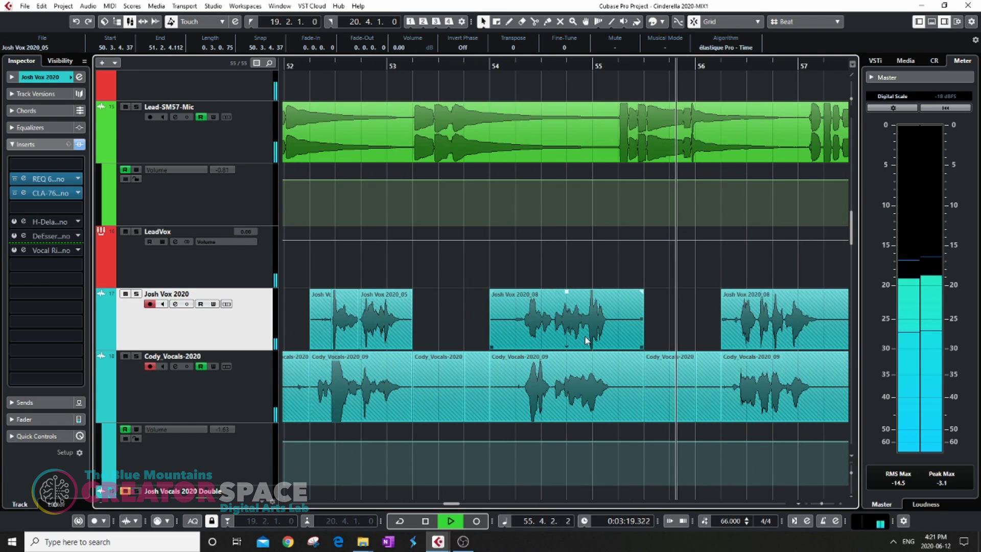
pyautogui.press('h')
pyautogui.press('h')
pyautogui.press('h')
pyautogui.press('h')
pyautogui.press('h')
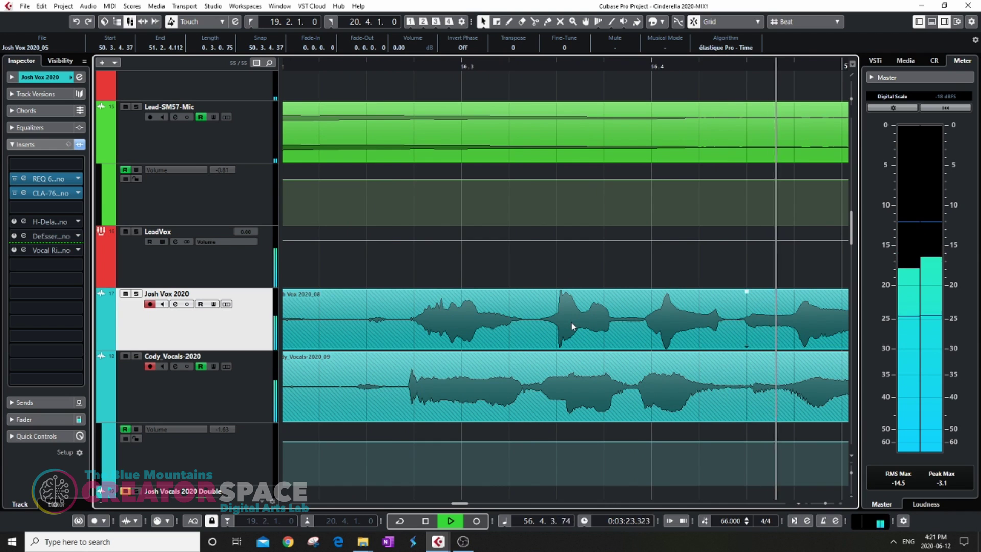
pyautogui.press('g')
pyautogui.press('g')
pyautogui.press('g')
pyautogui.press('g')
pyautogui.press('h')
pyautogui.press('g')
pyautogui.press('g')
# Step: Select the lead vocal clips around bar 57 on both tracks and split them at 57. 2. 1. 0
pyautogui.press('h')
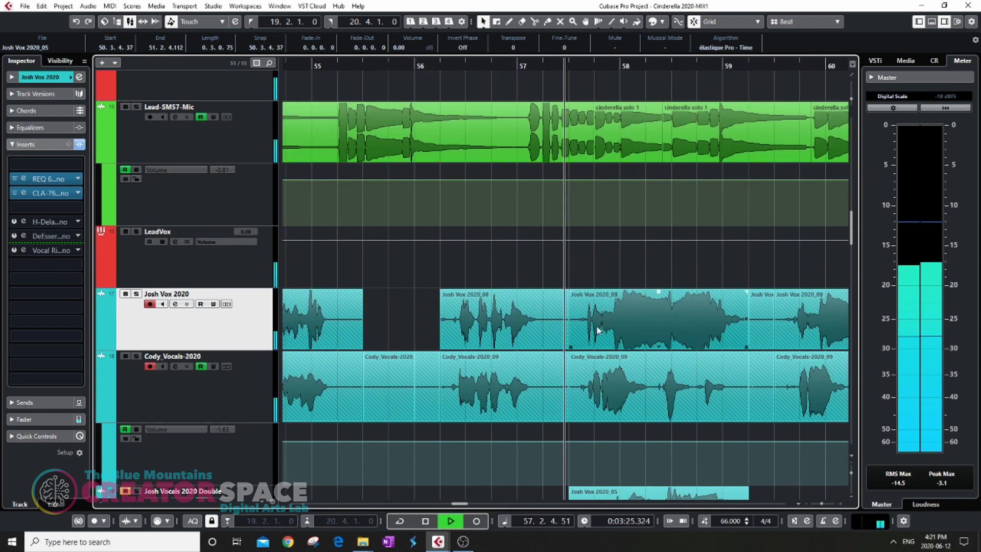
pyautogui.press('h')
pyautogui.moveTo(496, 271); pyautogui.dragTo(555, 419)
pyautogui.press('3')
pyautogui.click(500, 408)
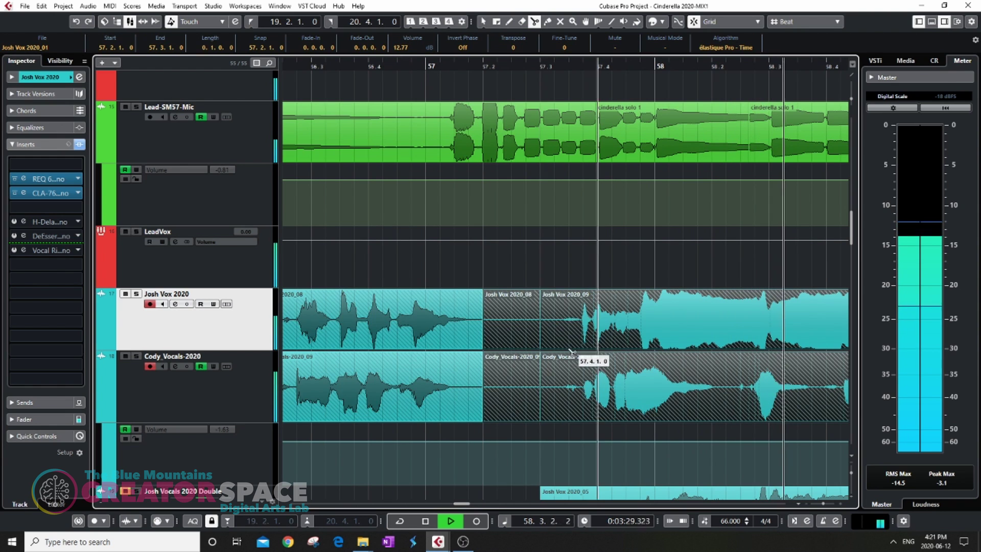
pyautogui.press('g')
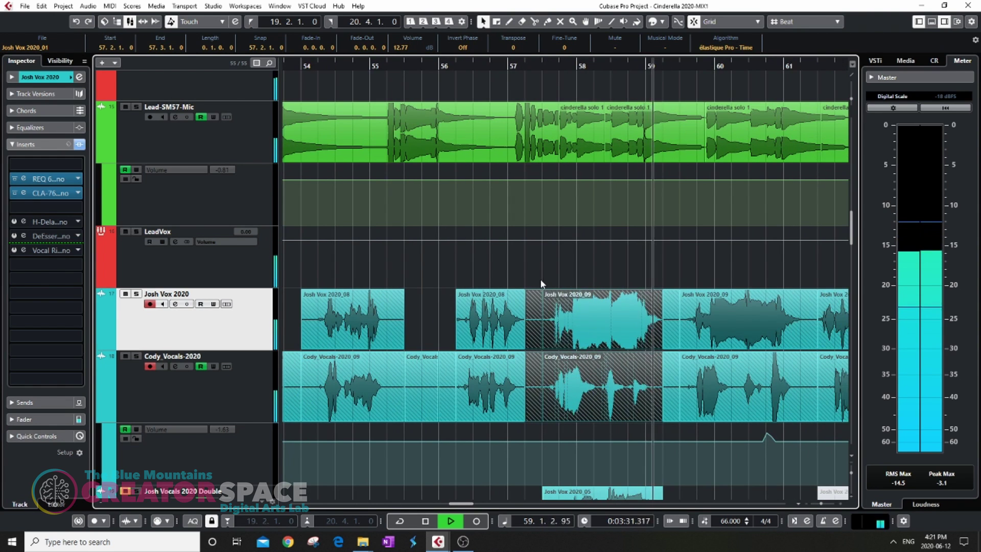
# Step: Delete the short silent clips between 57. 2. 1. 0 and 57. 3. 1. 0 on both lead vocal tracks
pyautogui.press('1')
pyautogui.click(536, 280)
pyautogui.press('h')
pyautogui.moveTo(519, 404); pyautogui.dragTo(518, 429)
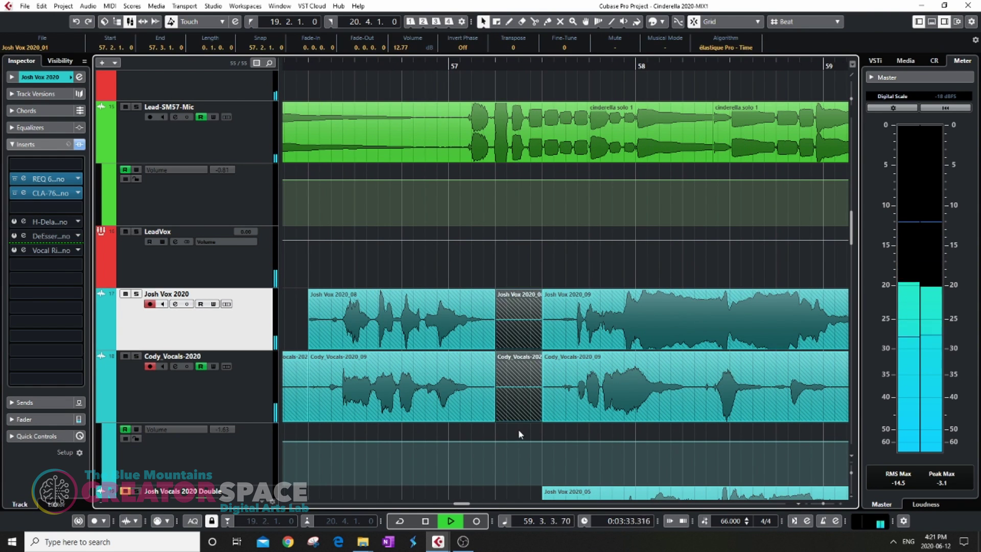
pyautogui.press('Delete')
# Step: Compare the clips of both lead vocal tracks around bars 61 and 62 while the song plays
pyautogui.press('g')
pyautogui.press('g')
pyautogui.press('g')
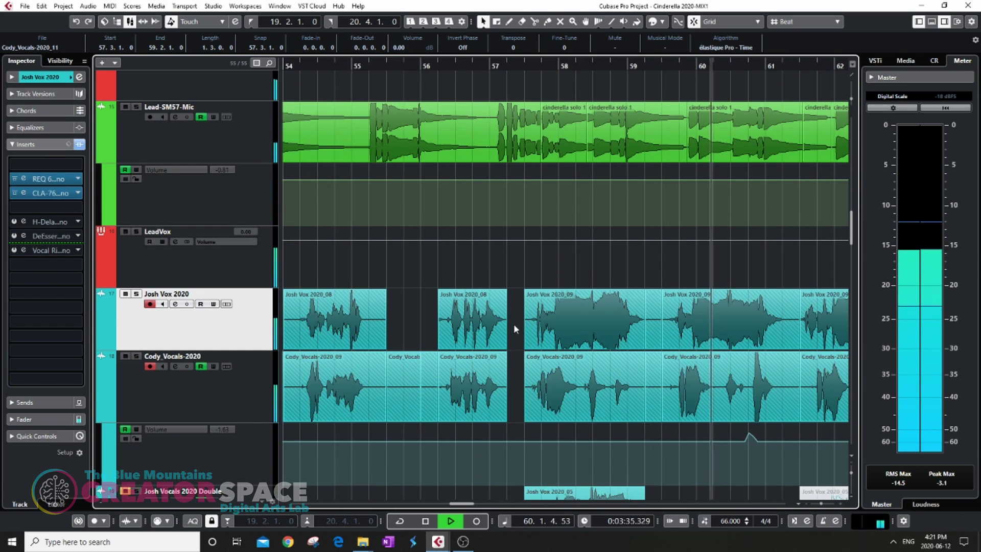
pyautogui.press('g')
pyautogui.press('g')
pyautogui.press('g')
pyautogui.press('g')
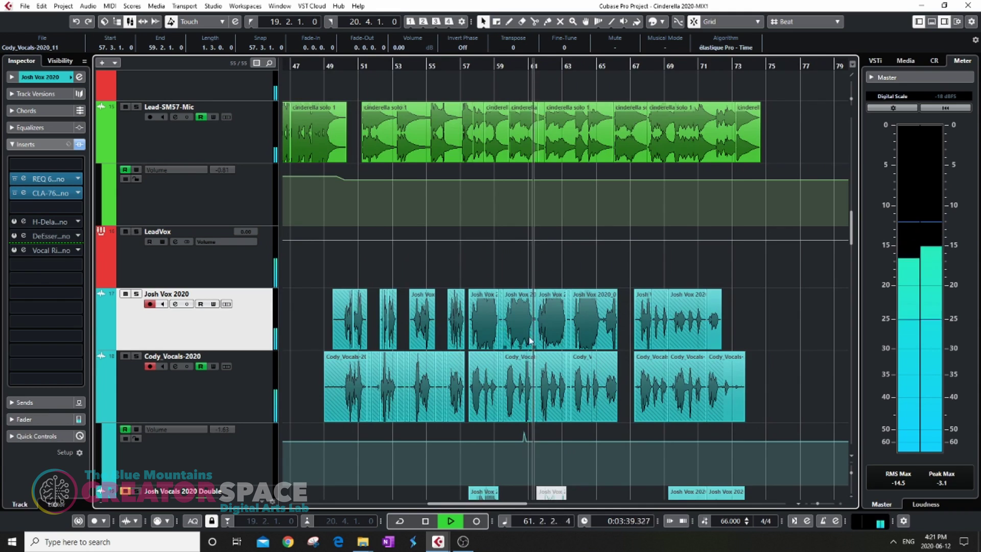
pyautogui.press('h')
pyautogui.press('h')
pyautogui.press('h')
pyautogui.press('h')
pyautogui.press('h')
pyautogui.press('h')
pyautogui.press('h')
pyautogui.press('h')
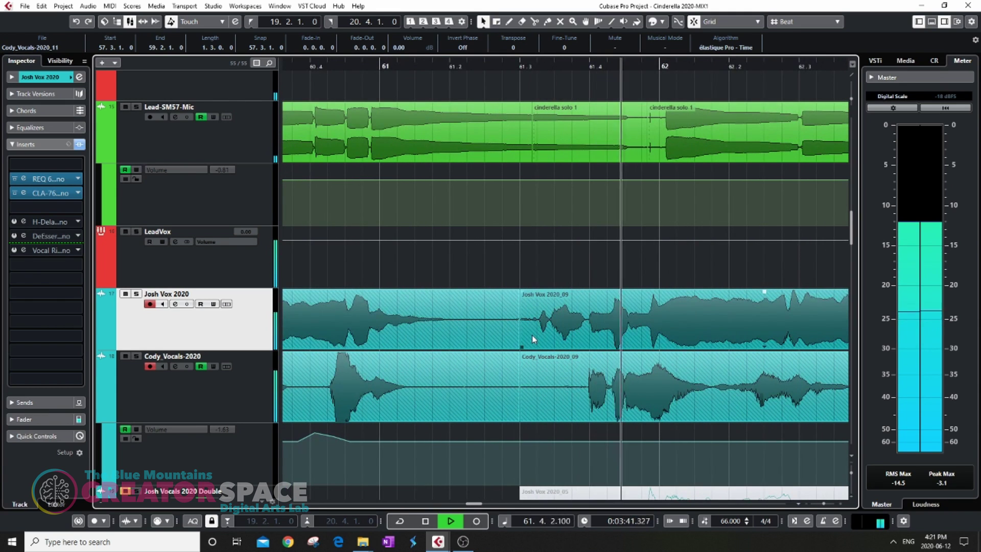
# Step: Compare the phrase timing of both lead vocal tracks between bars 62 and 66 during playback
pyautogui.press('g')
pyautogui.press('g')
pyautogui.press('g')
pyautogui.press('g')
pyautogui.press('g')
pyautogui.press('g')
pyautogui.press('g')
pyautogui.press('g')
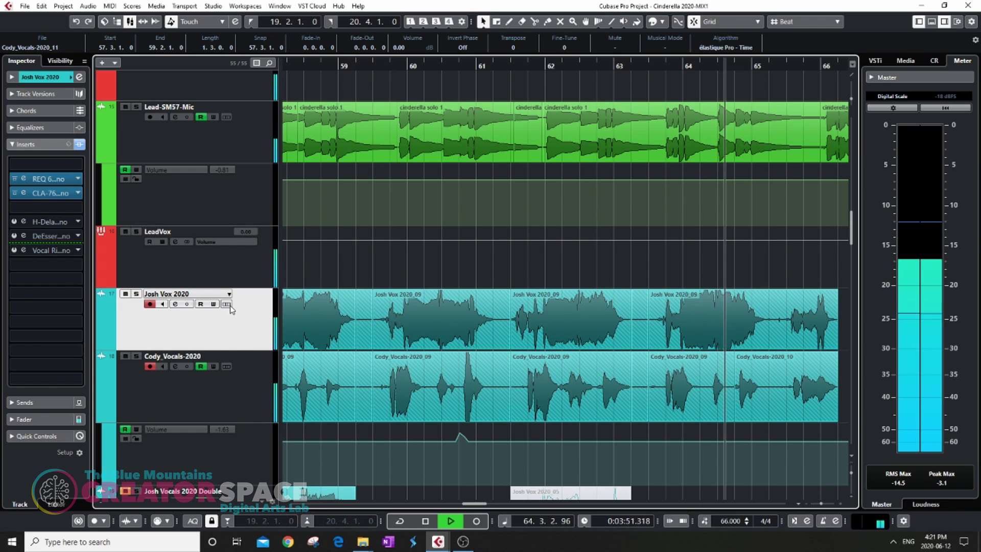
pyautogui.press('g')
pyautogui.press('g')
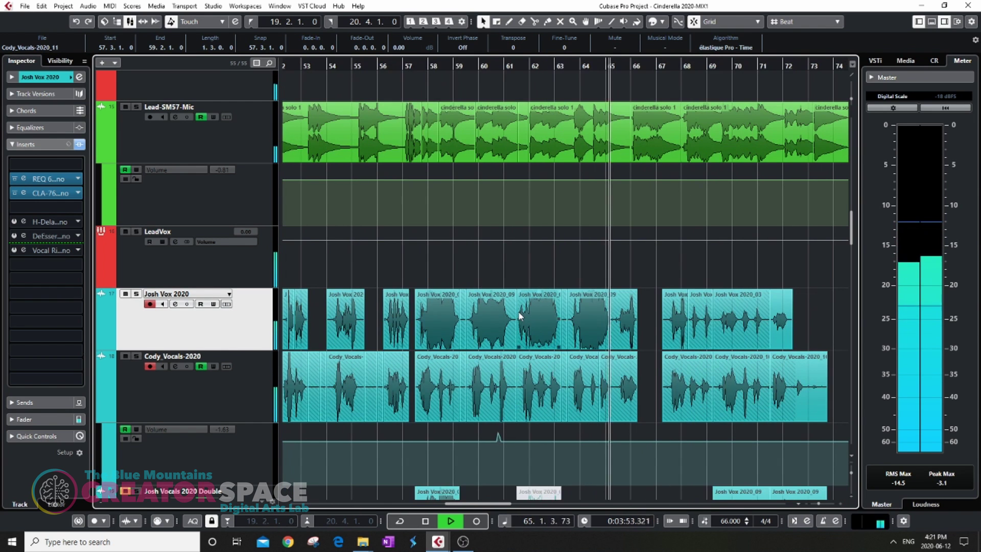
pyautogui.press('h')
pyautogui.press('h')
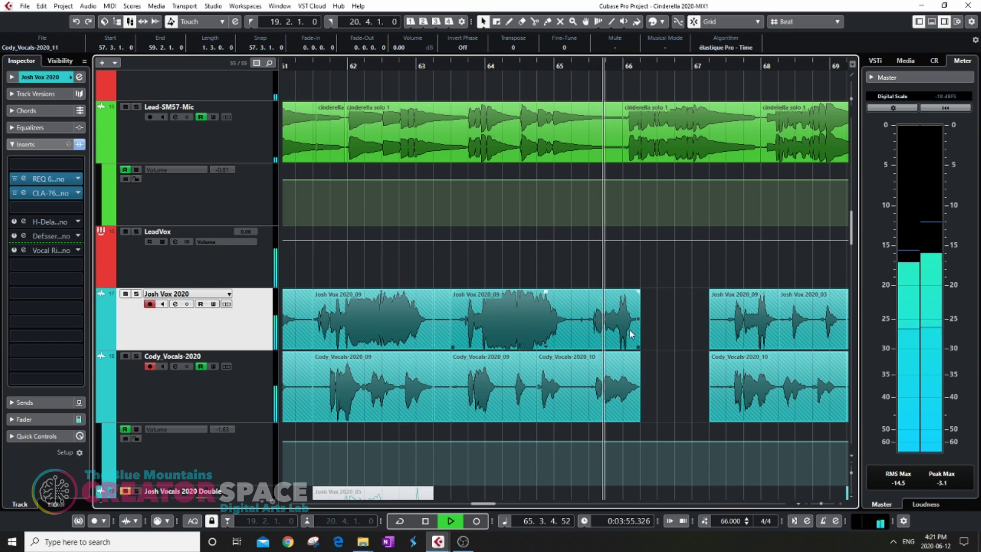
pyautogui.press('h')
pyautogui.press('h')
pyautogui.press('g')
pyautogui.press('g')
pyautogui.press('g')
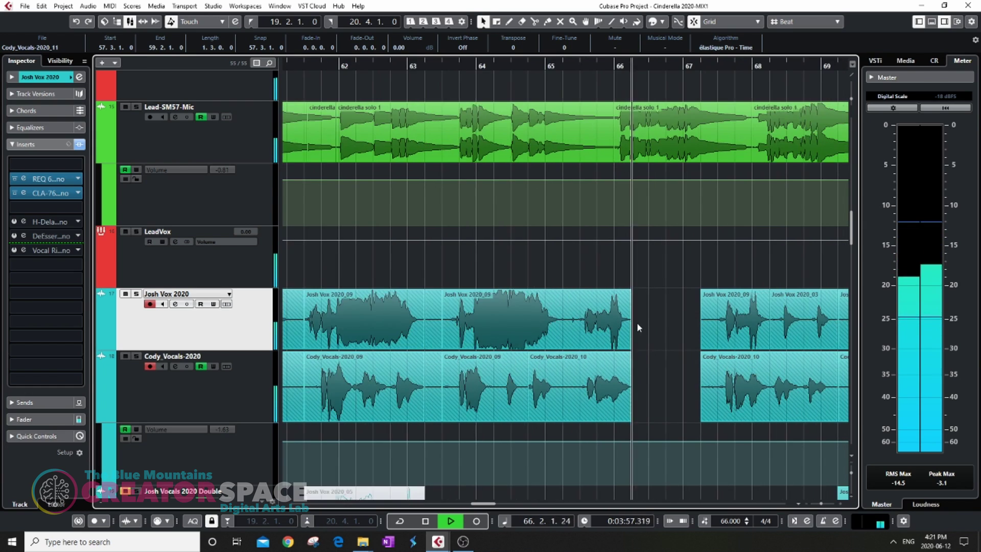
# Step: Follow the last vocal phrases of both lead tracks between bars 66 and 71 while the song plays
pyautogui.press('h')
pyautogui.press('h')
pyautogui.press('h')
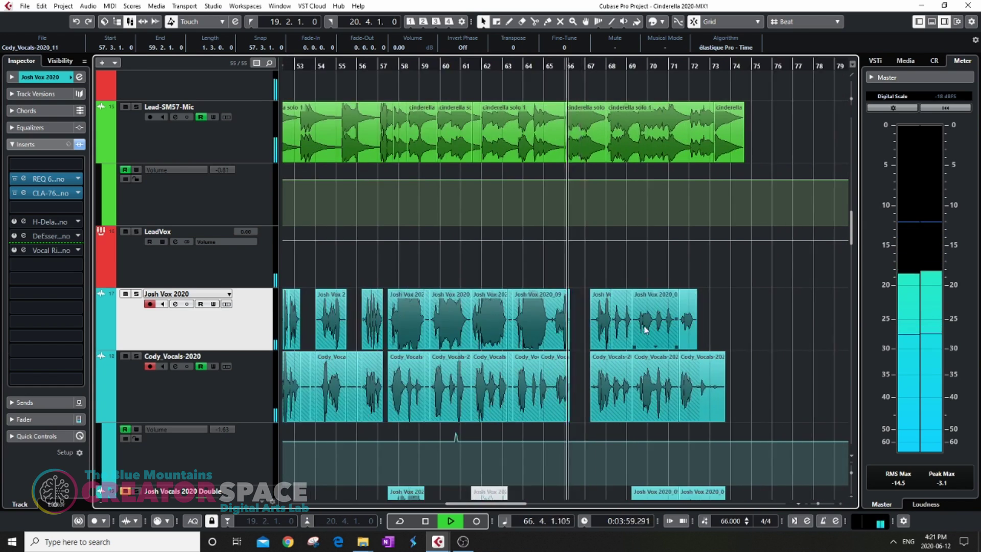
pyautogui.press('h')
pyautogui.press('h')
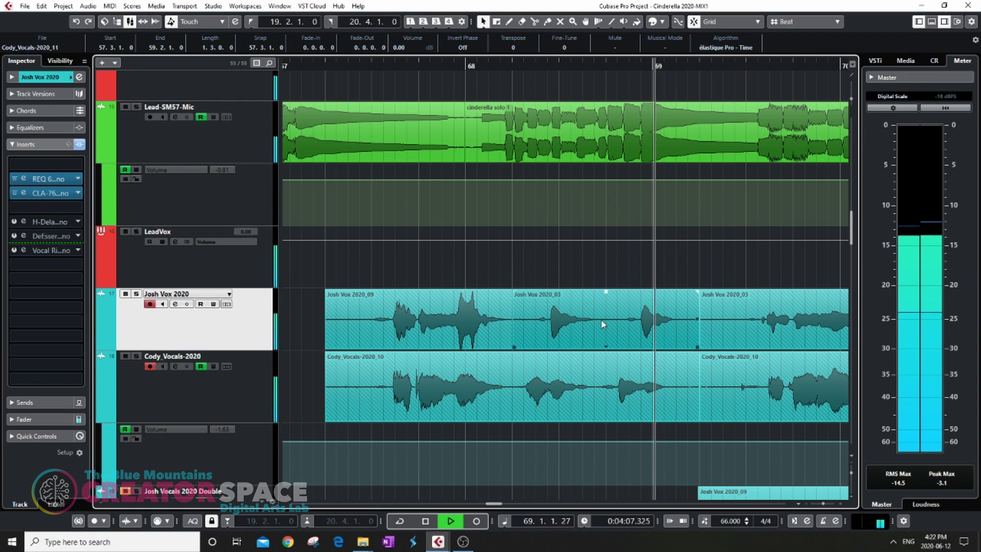
pyautogui.press('g')
pyautogui.press('g')
pyautogui.press('h')
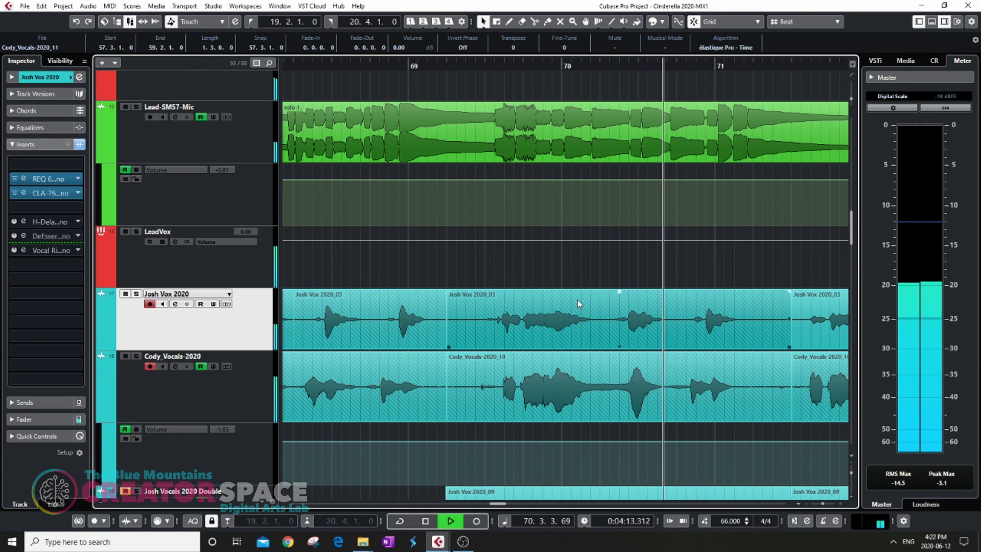
pyautogui.press('g')
pyautogui.press('g')
pyautogui.press('g')
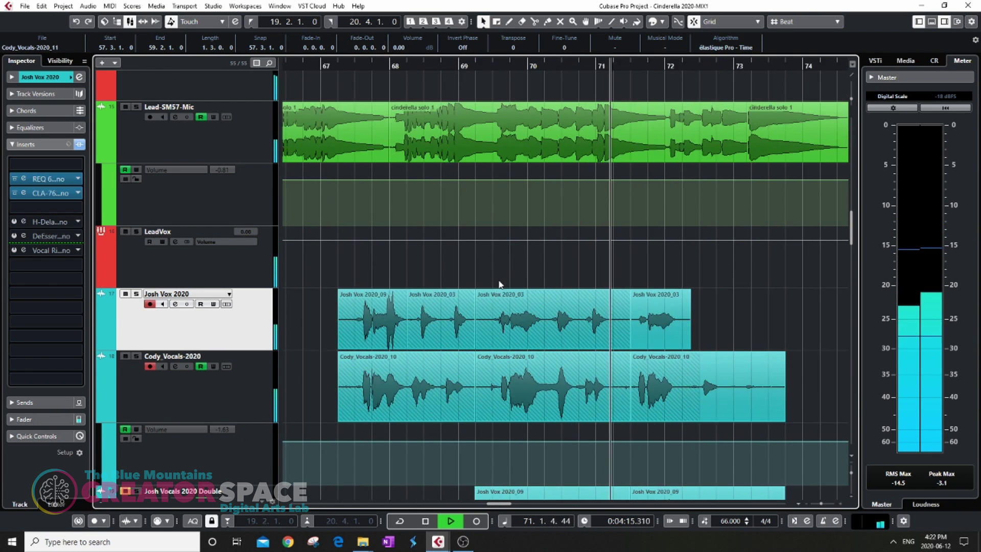
pyautogui.press('h')
pyautogui.press('h')
pyautogui.press('h')
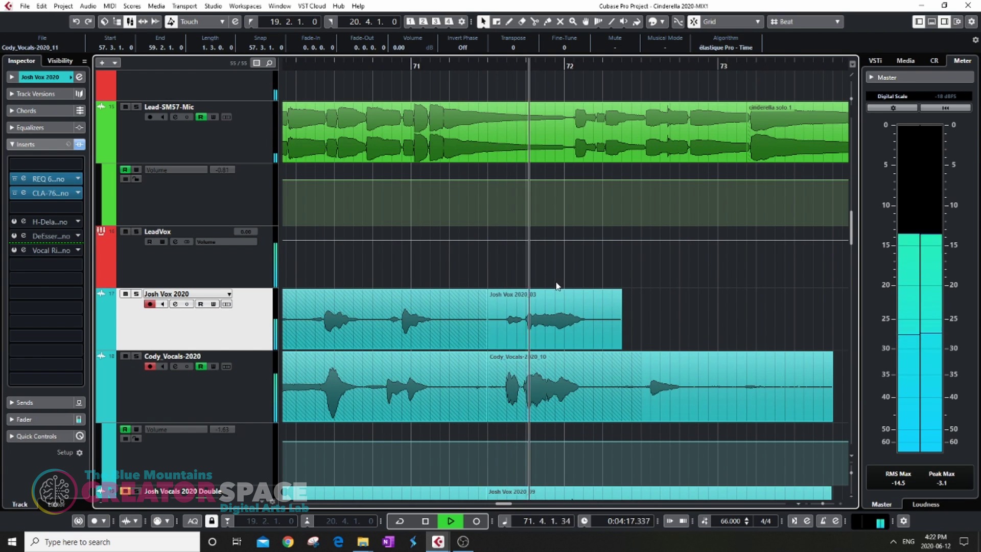
# Step: Check how both lead vocal tracks end between bars 71 and 73, and stop playback
pyautogui.press('g')
pyautogui.press('g')
pyautogui.press('g')
pyautogui.press('g')
pyautogui.press('g')
pyautogui.press('g')
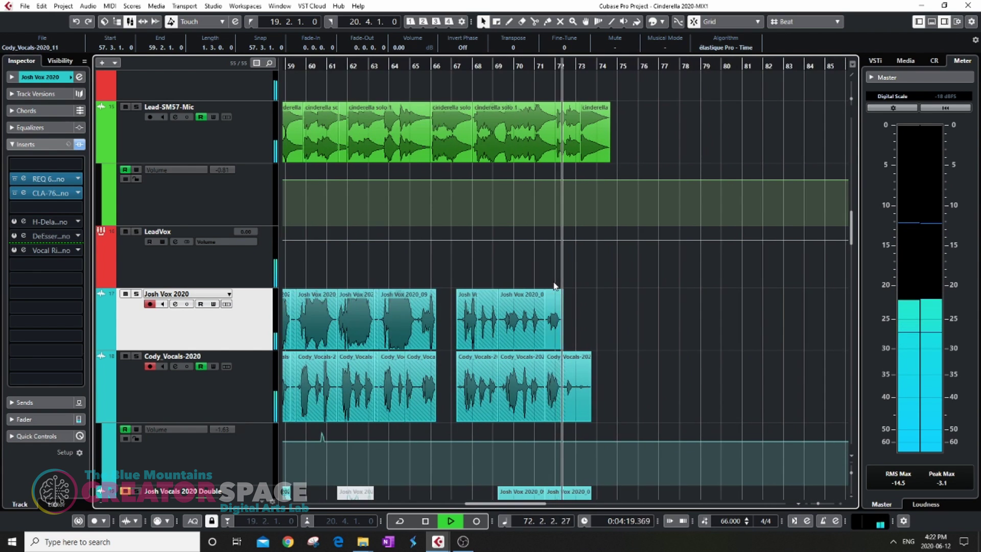
pyautogui.press('h')
pyautogui.press('h')
pyautogui.press('h')
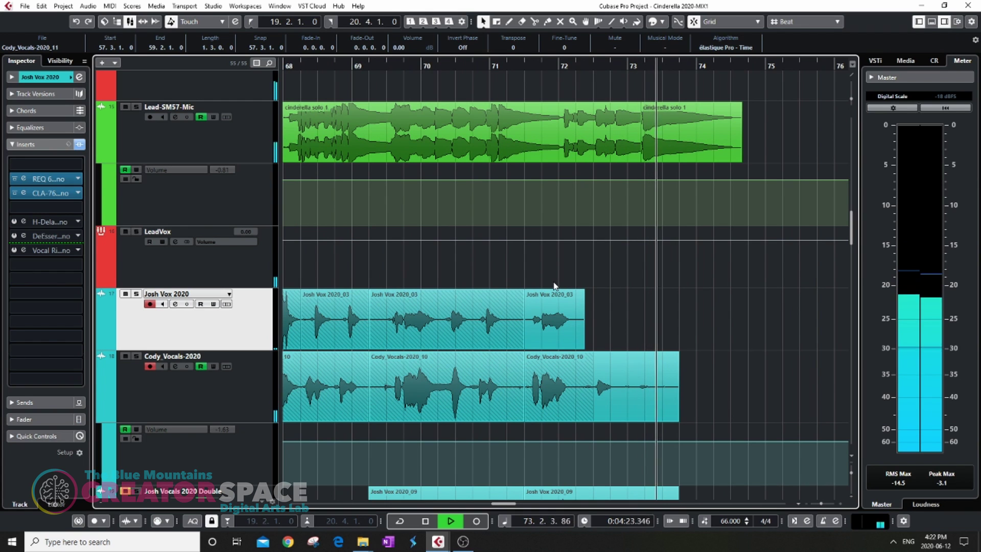
pyautogui.press('space')
# Step: Align the upper lead vocal phrase before bar 17 with the lower one by moving it to 16. 3. 4. 72, and extend its start to 16. 3. 4. 28
pyautogui.press('g')
pyautogui.press('g')
pyautogui.press('g')
pyautogui.press('g')
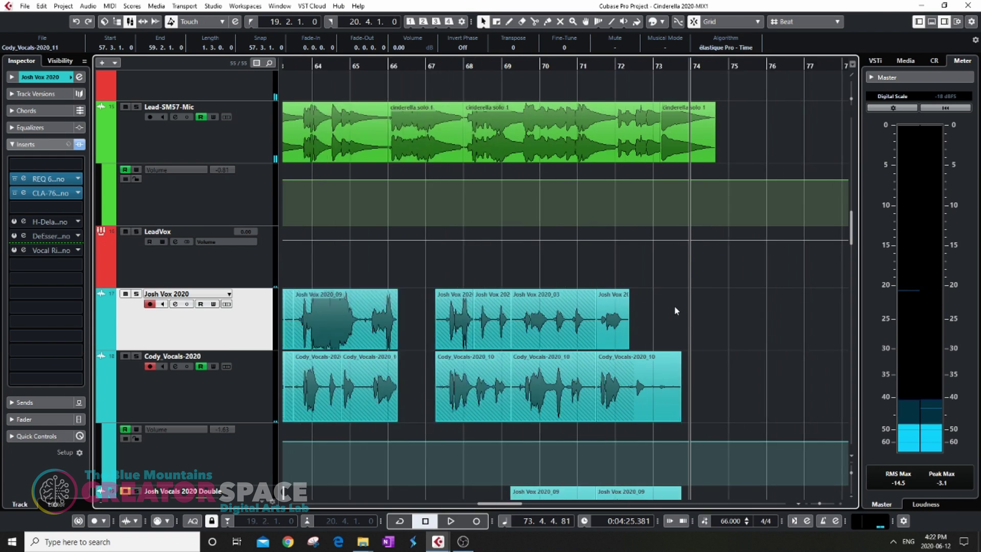
pyautogui.press('g')
pyautogui.press('g')
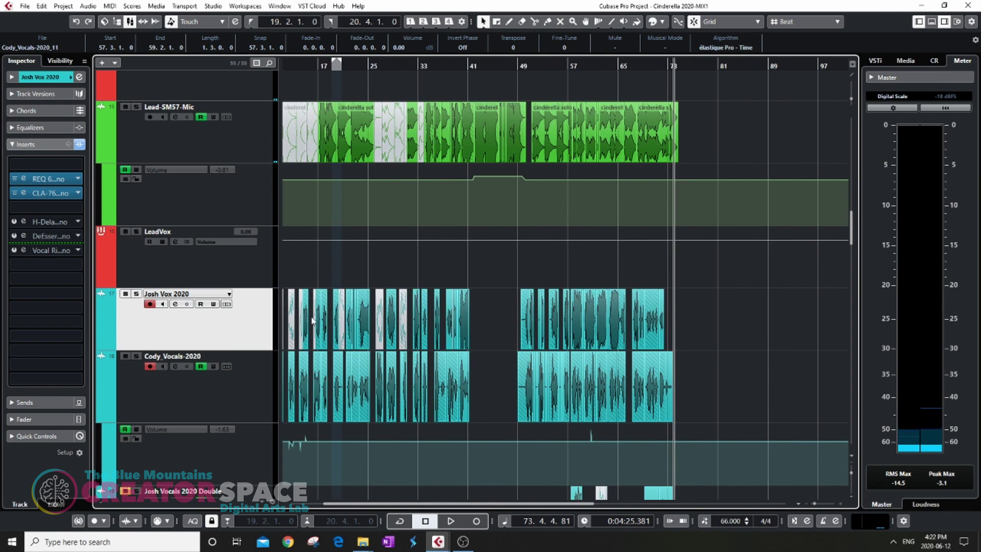
pyautogui.scroll(8, 312, 320)
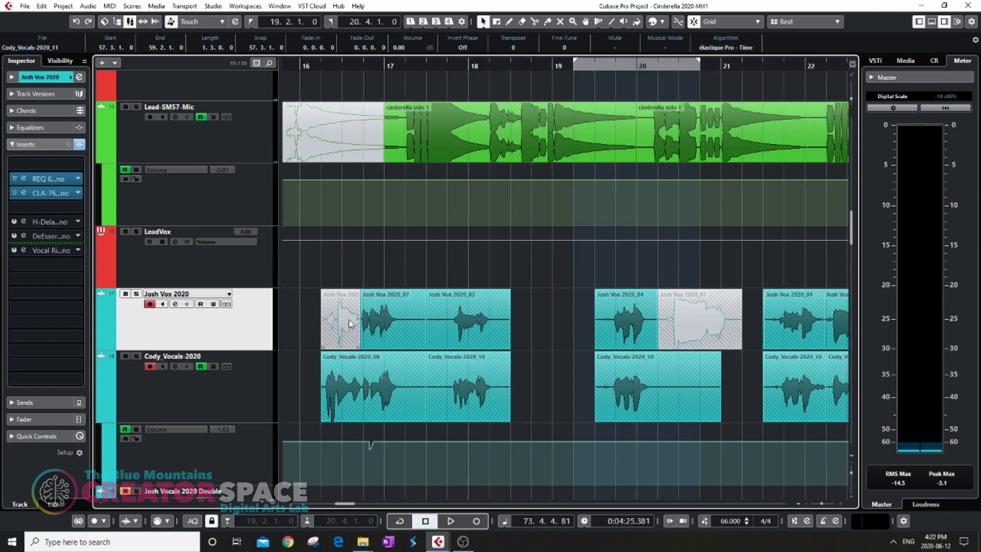
pyautogui.scroll(6, 351, 323)
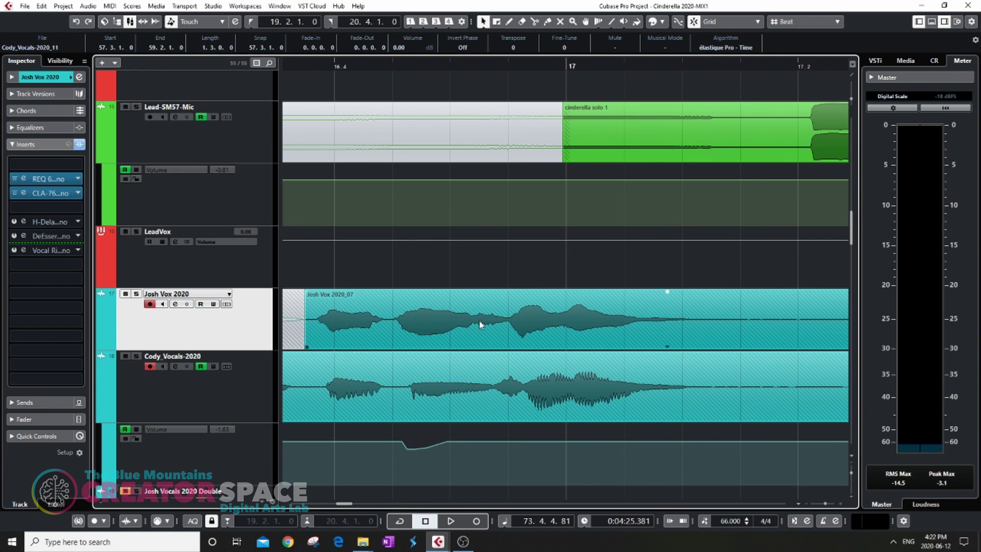
pyautogui.moveTo(350, 320); pyautogui.dragTo(406, 319)
pyautogui.scroll(1, 358, 319)
pyautogui.click(483, 22)
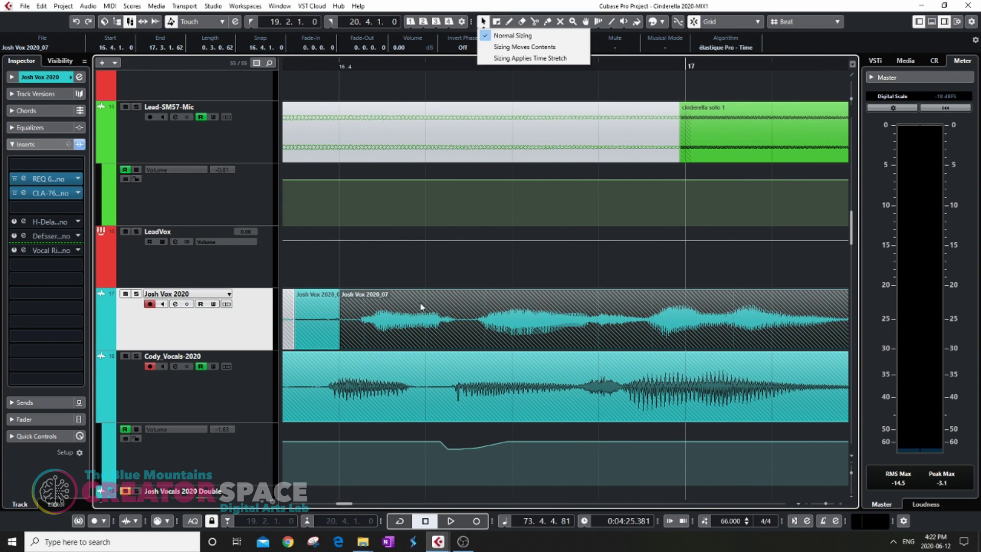
pyautogui.click(706, 27)
pyautogui.moveTo(535, 327); pyautogui.dragTo(508, 320)
pyautogui.scroll(-3, 475, 337)
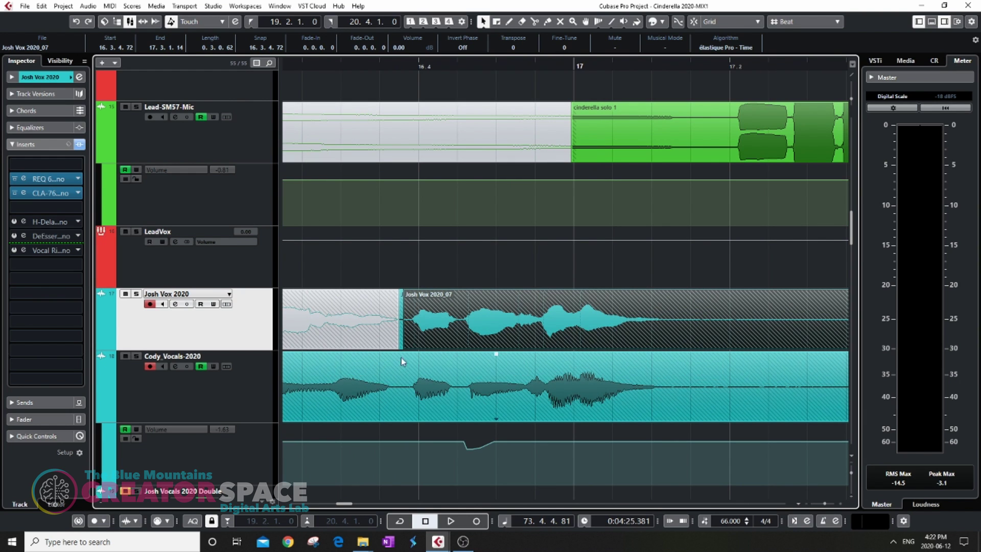
pyautogui.scroll(3, 394, 337)
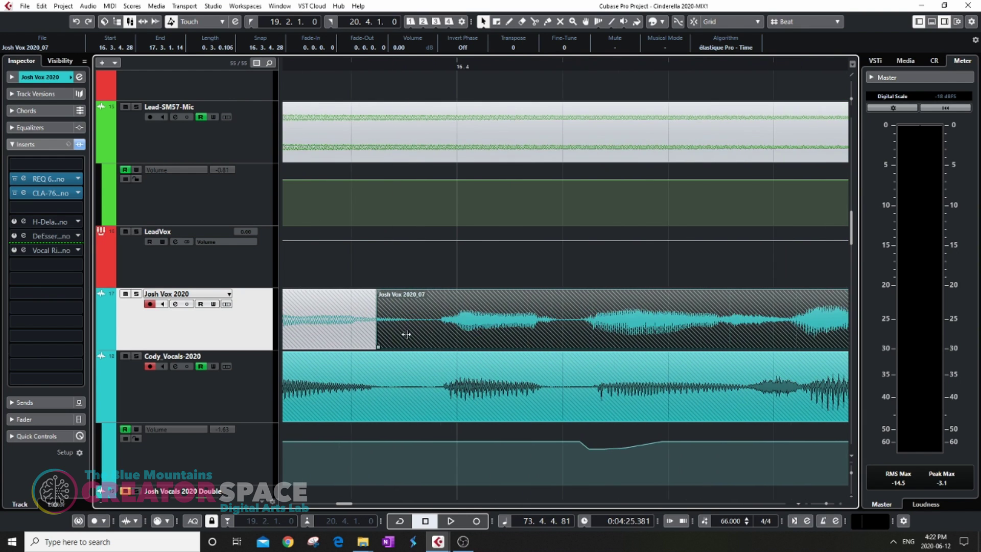
# Step: Split the upper lead vocal at 16. 3. 4. 84 and delete its muted clip and remnant before the split
pyautogui.moveTo(366, 268); pyautogui.dragTo(414, 339)
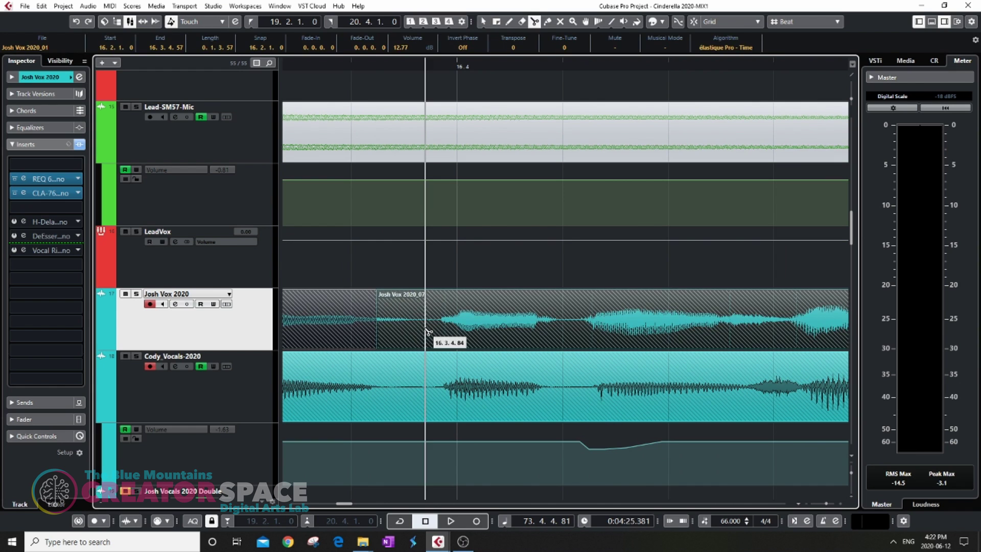
pyautogui.click(427, 331)
pyautogui.press('1')
pyautogui.moveTo(399, 256); pyautogui.dragTo(363, 316)
pyautogui.press('Delete')
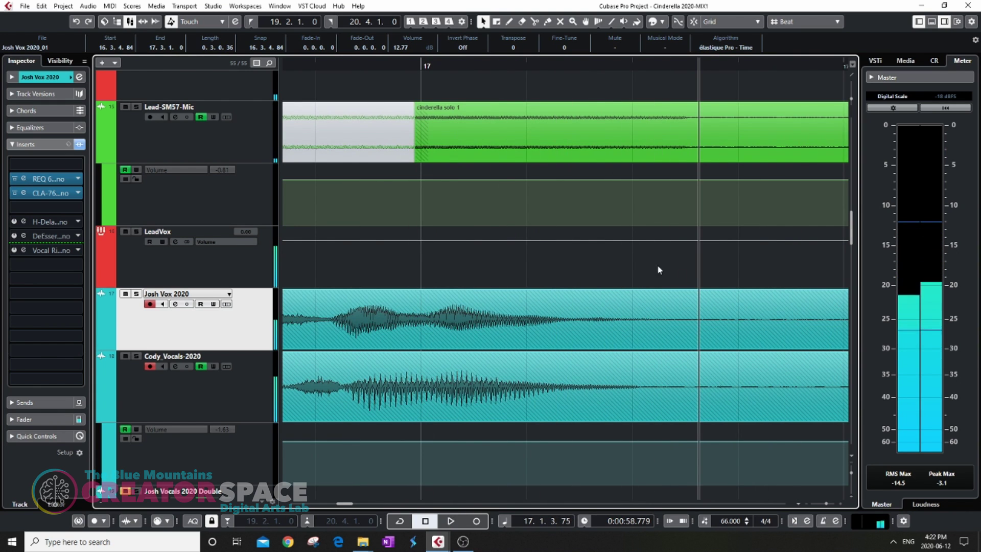
# Step: Split both lead vocal tracks after the bar 17 phrase and delete the silence between 17. 1. 3. 87 and 17. 3. 4. 19
pyautogui.scroll(-4, 601, 264)
pyautogui.moveTo(607, 267); pyautogui.dragTo(663, 418)
pyautogui.scroll(4, 618, 388)
pyautogui.click(540, 404)
pyautogui.press('1')
pyautogui.moveTo(583, 270); pyautogui.dragTo(629, 440)
pyautogui.scroll(-4, 616, 418)
pyautogui.press('Delete')
# Step: Add a 0. 0. 1. 4 fade-in to both lead vocal clips starting at 17. 3. 4. 19
pyautogui.moveTo(621, 326); pyautogui.dragTo(695, 420)
pyautogui.scroll(4, 655, 404)
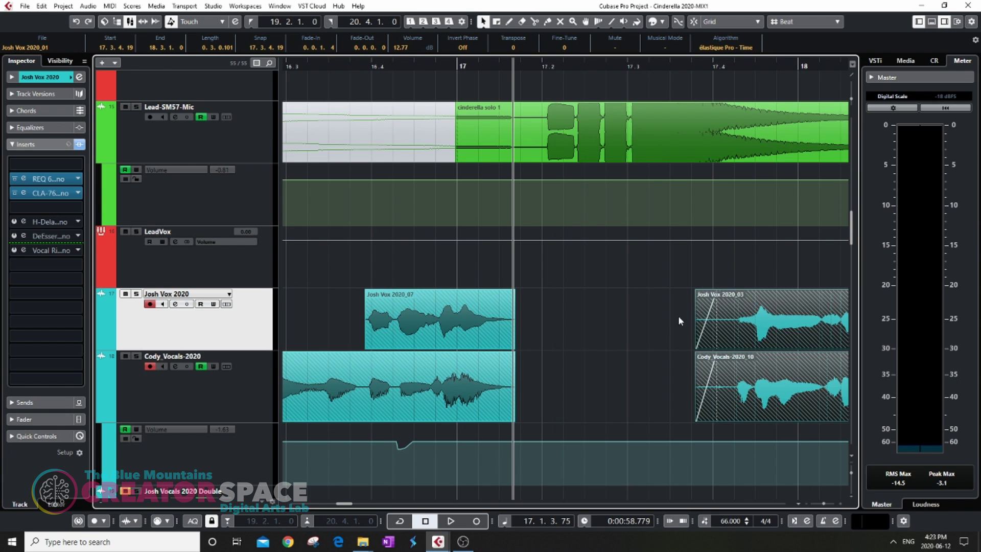
pyautogui.scroll(-3, 629, 333)
# Step: Give the upper clip at 16. 3. 4. 84 a 0. 0. 0. 4 fade-in and both clips ending at 17. 1. 3. 87 a 0. 0. 0. 26 fade-out
pyautogui.scroll(5, 531, 313)
pyautogui.click(547, 291)
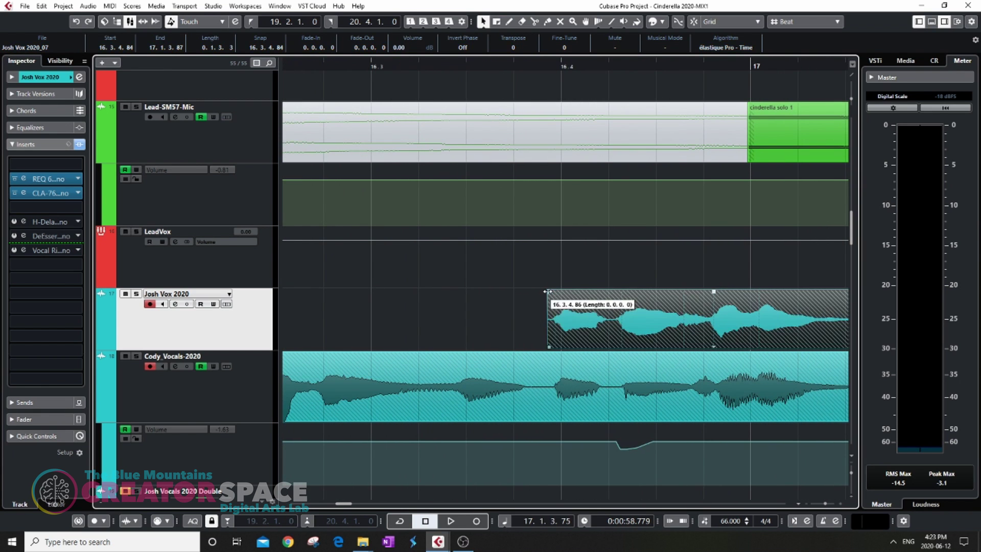
pyautogui.scroll(-3, 516, 301)
pyautogui.scroll(4, 669, 295)
pyautogui.click(669, 295)
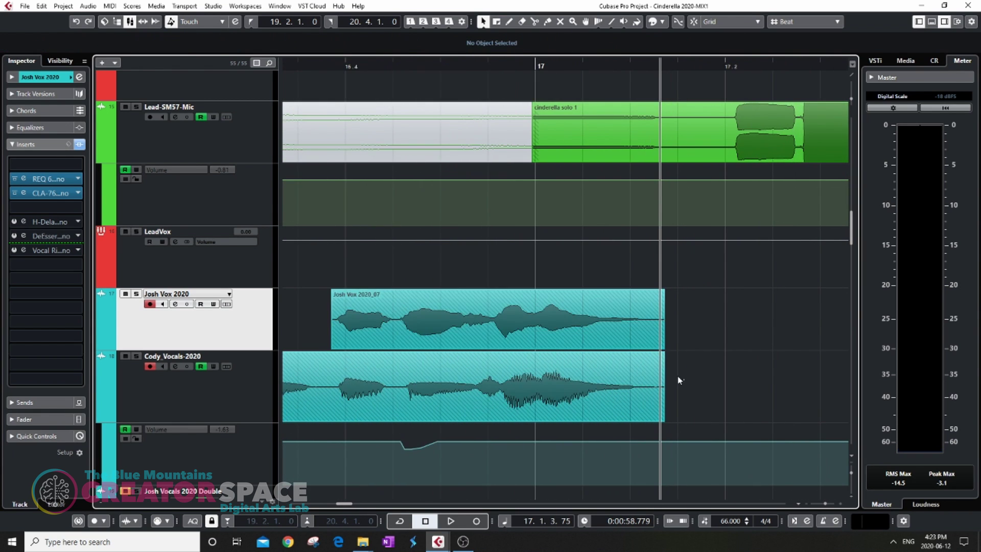
pyautogui.moveTo(682, 379); pyautogui.dragTo(654, 321)
pyautogui.scroll(2, 654, 322)
pyautogui.scroll(2, 656, 325)
pyautogui.scroll(-3, 678, 307)
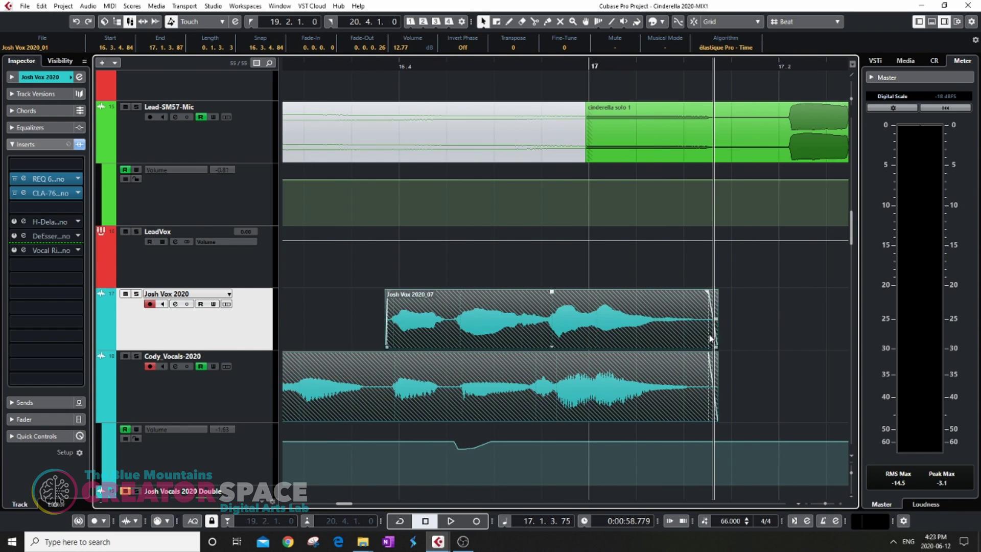
# Step: Add a 0. 0. 0. 64 fade-in to the lower lead vocal clip starting at 16. 2. 1. 0
pyautogui.scroll(2, 679, 316)
pyautogui.scroll(4, 467, 357)
pyautogui.click(448, 354)
pyautogui.click(449, 354)
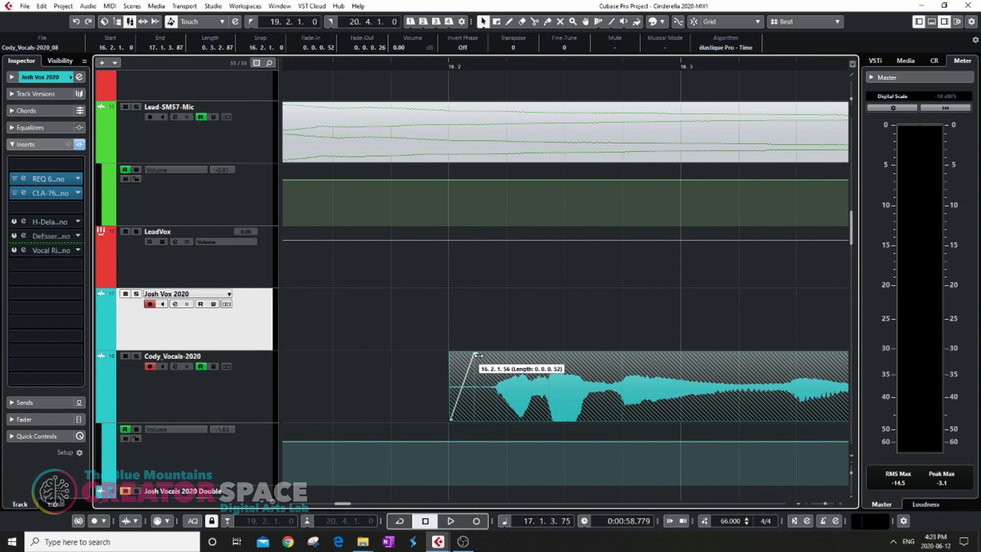
pyautogui.scroll(-5, 564, 342)
# Step: Add a 0. 0. 0. 7 fade-in to the upper clip at 14. 3. 2. 39 and a 0. 0. 3. 11 fade-out to the lead vocals ending at 15. 3. 1. 0
pyautogui.scroll(10, 583, 310)
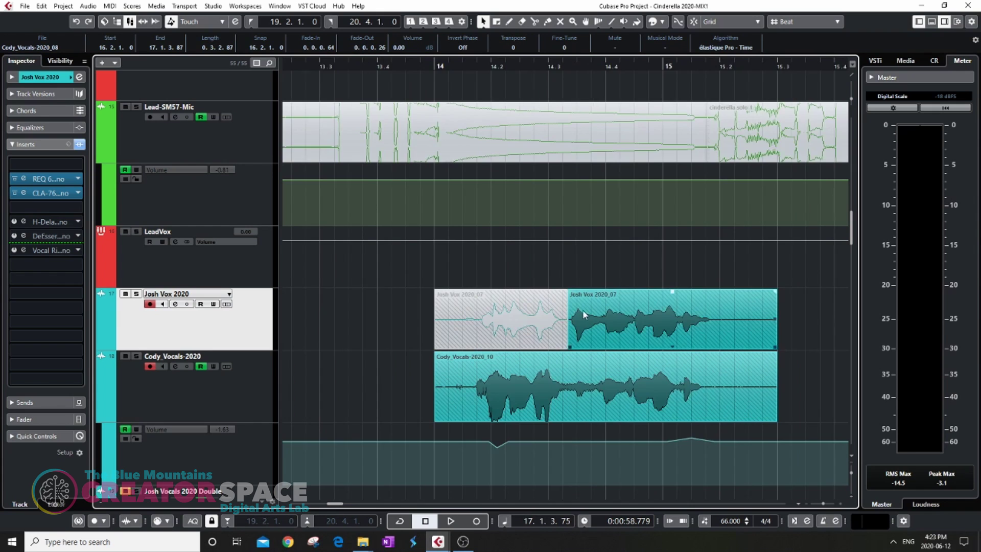
pyautogui.click(537, 292)
pyautogui.scroll(-8, 488, 320)
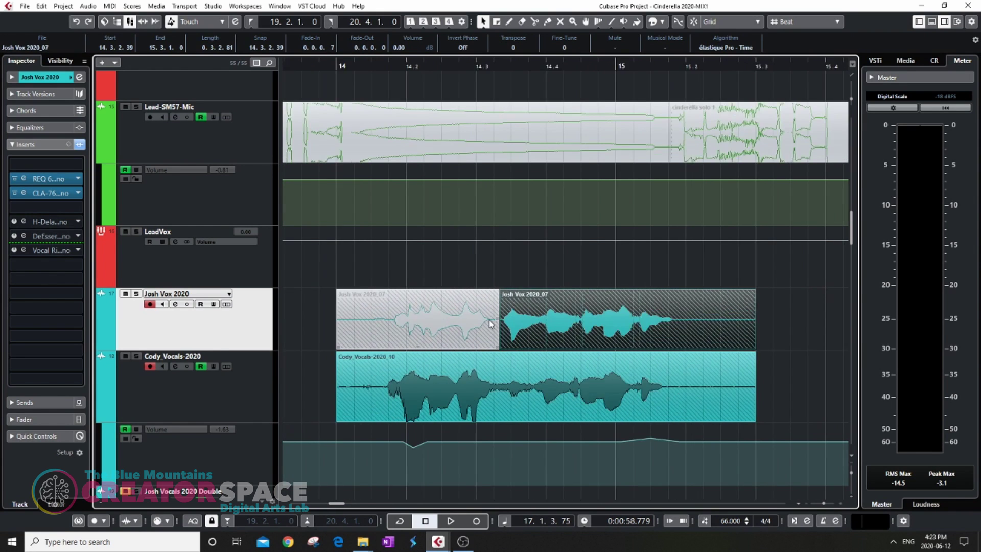
pyautogui.click(651, 334)
pyautogui.click(617, 325)
pyautogui.moveTo(633, 290); pyautogui.dragTo(606, 290)
# Step: Fade in the lower lead vocal clip at bar 14 over about 0. 0. 1. 20 and trim its start to 14. 1. 2. 74
pyautogui.click(383, 379)
pyautogui.moveTo(407, 352)
pyautogui.mouseDown()
pyautogui.moveTo(427, 353)
pyautogui.moveTo(417, 353)
pyautogui.mouseUp()
pyautogui.scroll(5, 422, 390)
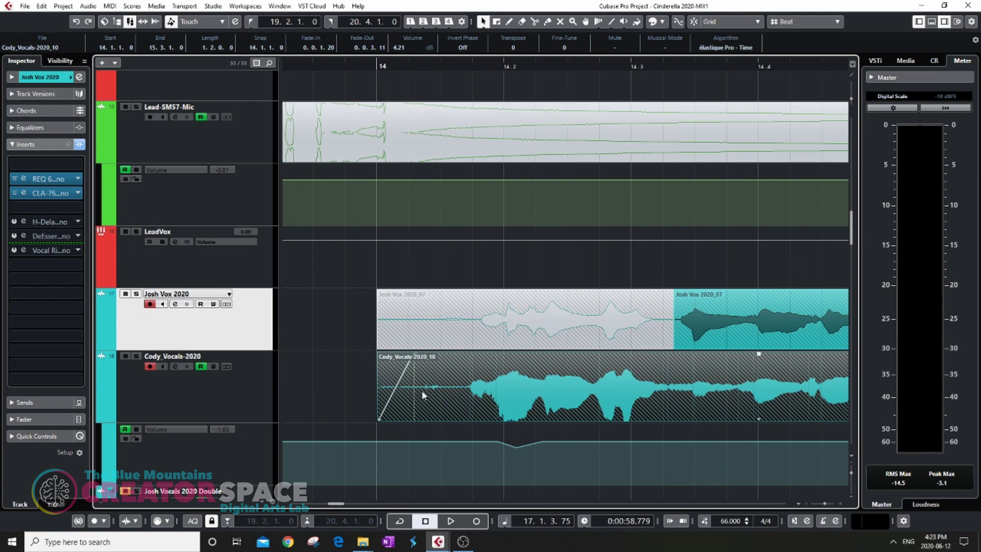
pyautogui.moveTo(378, 420); pyautogui.dragTo(429, 419)
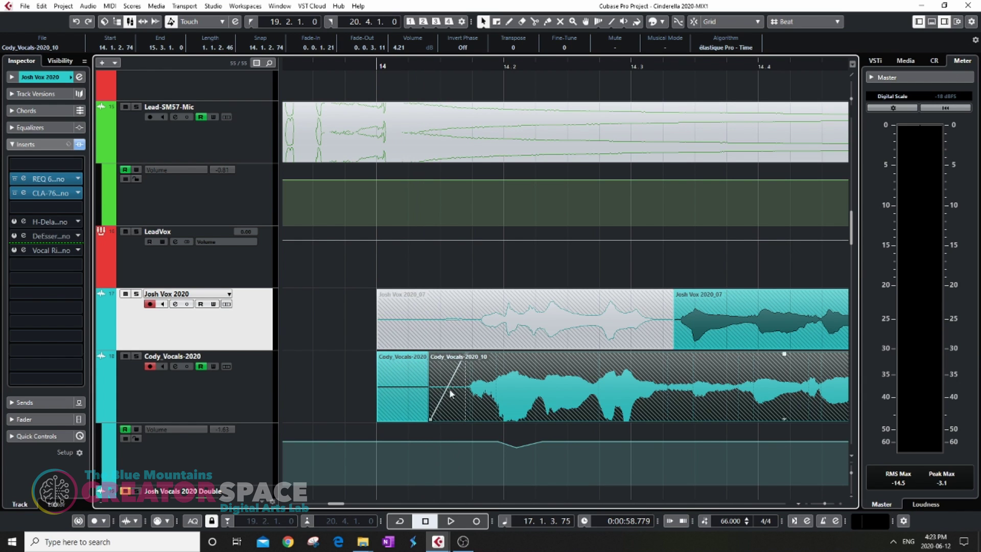
# Step: Delete the muted upper clip at bar 14 and the leftover lower fragment before 14. 1. 2. 74
pyautogui.moveTo(354, 265); pyautogui.dragTo(407, 438)
pyautogui.press('g')
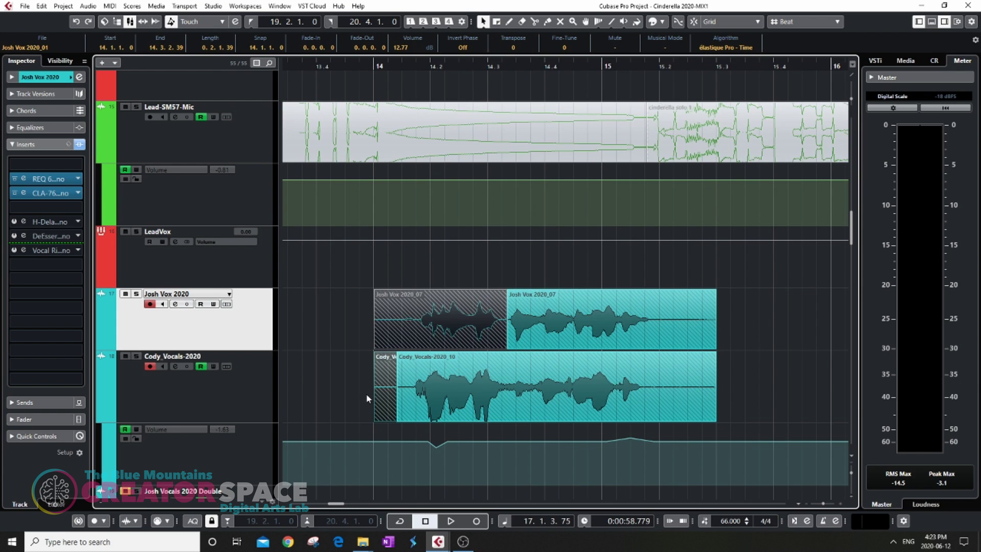
pyautogui.hotkey('ctrl', 'z')
# Step: Delete the two muted clips between bars 10 and 13 on the upper lead vocal track
pyautogui.press('g')
pyautogui.press('g')
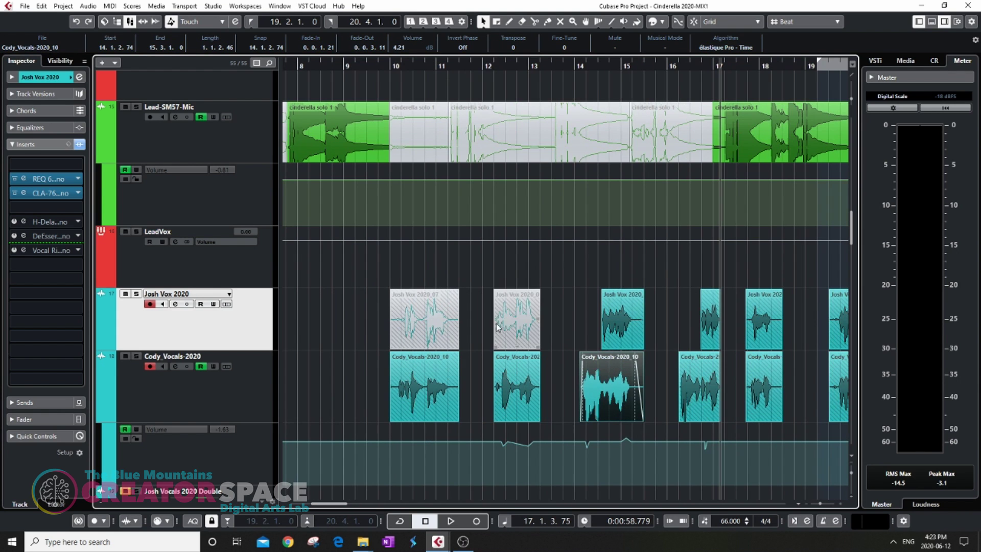
pyautogui.moveTo(368, 298); pyautogui.dragTo(575, 311)
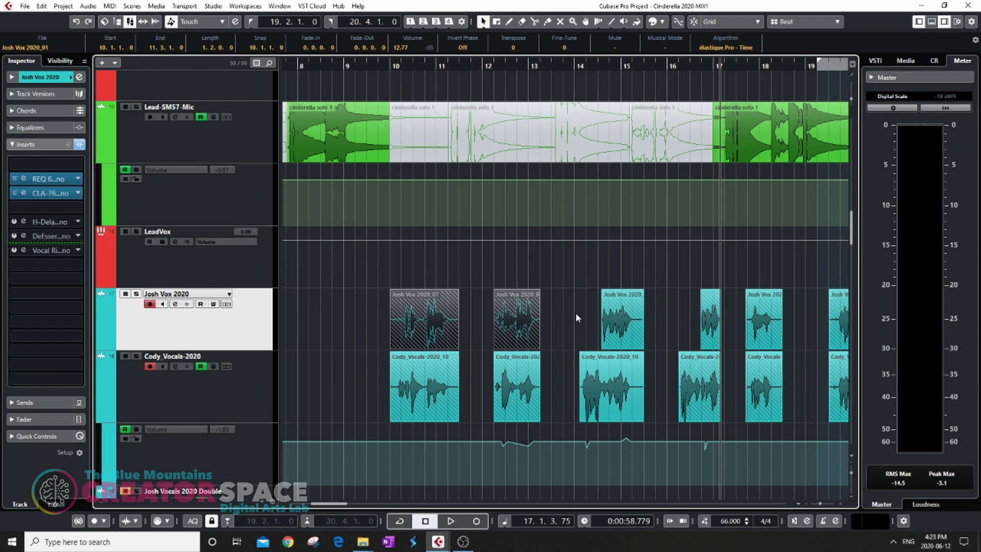
pyautogui.press('Delete')
# Step: Add a 0. 0. 2. 74 fade-in and a 0. 0. 1. 98 fade-out to both lower lead vocal clips between bars 10 and 13
pyautogui.moveTo(384, 331); pyautogui.dragTo(567, 396)
pyautogui.scroll(5, 429, 391)
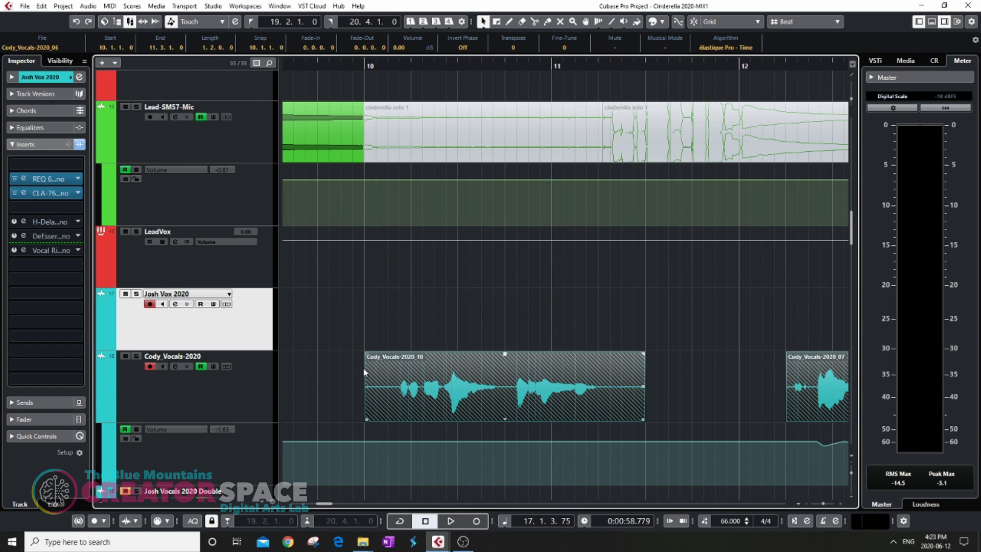
pyautogui.moveTo(365, 355); pyautogui.dragTo(398, 354)
pyautogui.scroll(-2, 578, 351)
pyautogui.scroll(1, 573, 356)
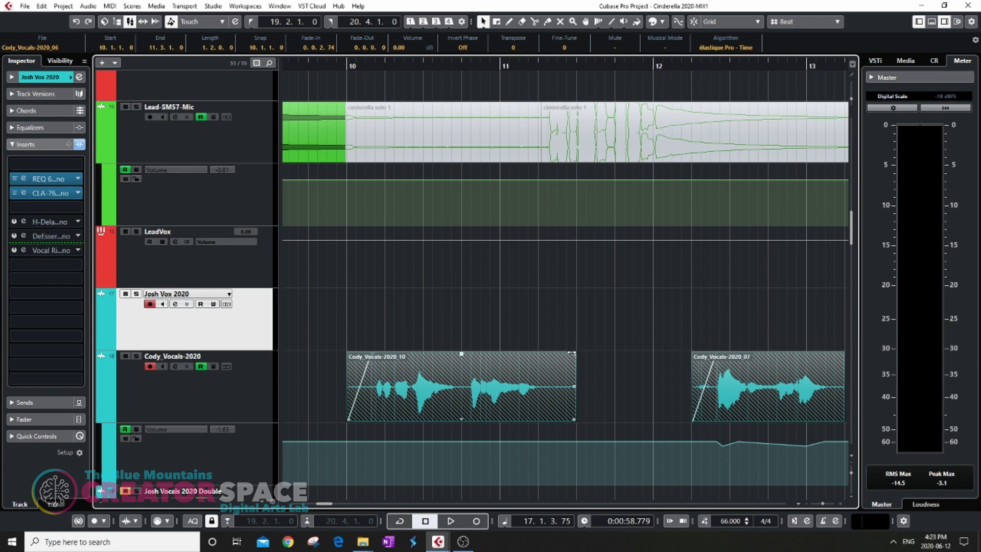
pyautogui.moveTo(574, 354); pyautogui.dragTo(541, 355)
pyautogui.scroll(-3, 528, 310)
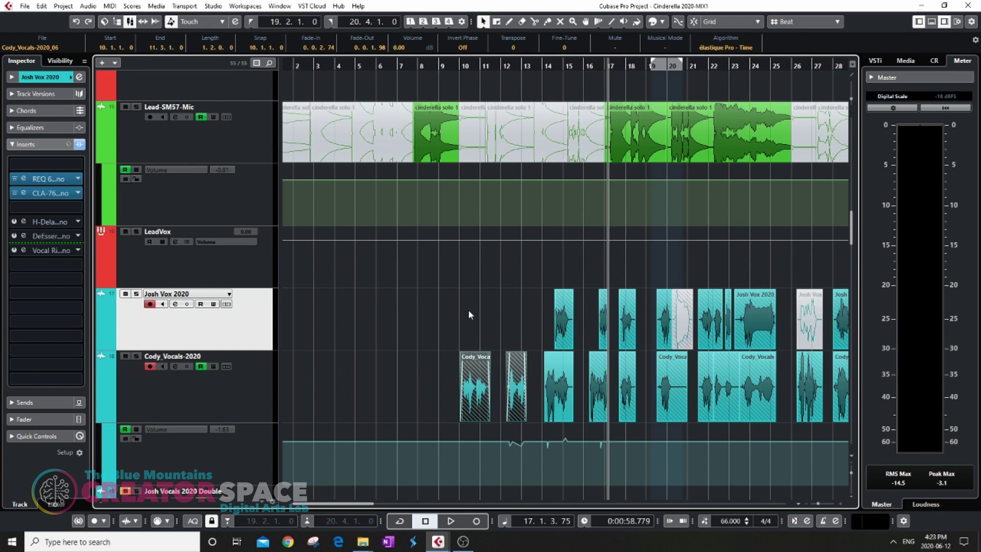
# Step: Add fades to both lead vocal clips around bar 18 and trim their ends to 18. 2. 3. 16
pyautogui.scroll(4, 573, 405)
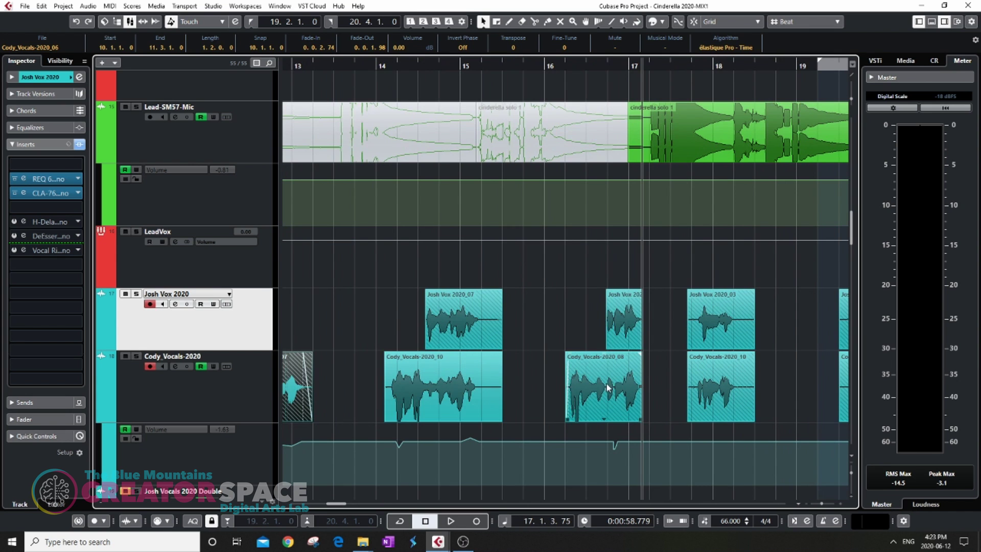
pyautogui.scroll(4, 372, 314)
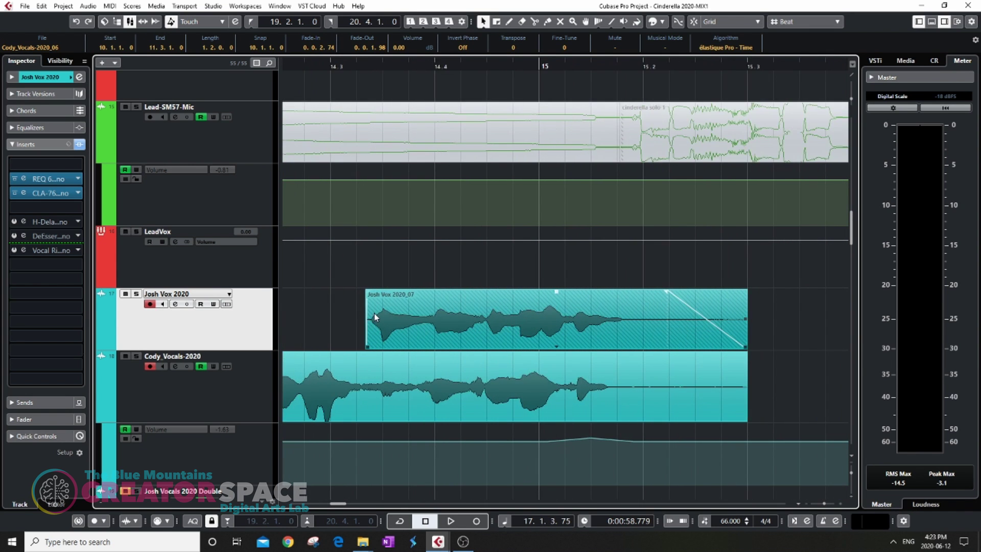
pyautogui.scroll(-4, 369, 311)
pyautogui.scroll(4, 445, 314)
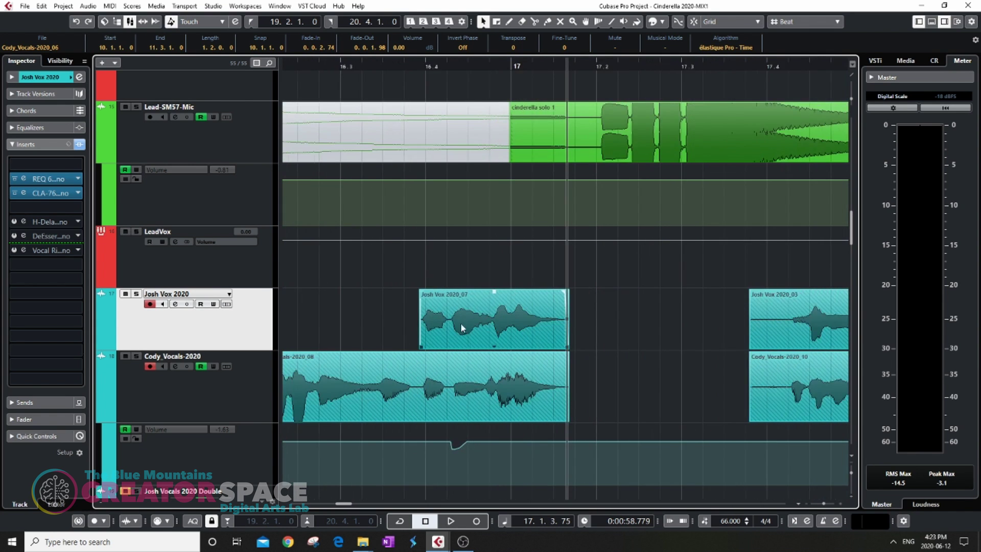
pyautogui.scroll(-3, 438, 323)
pyautogui.scroll(3, 648, 355)
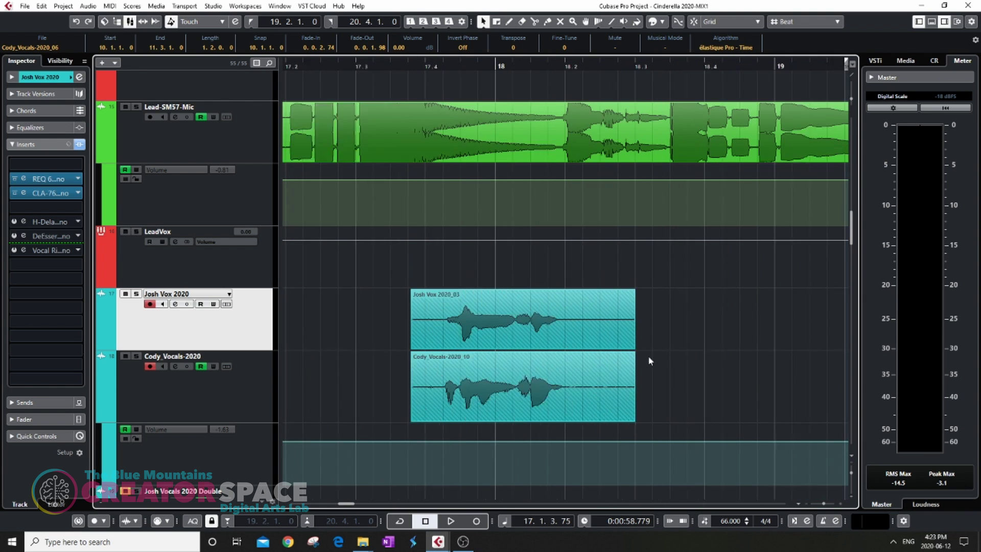
pyautogui.moveTo(676, 380); pyautogui.dragTo(549, 292)
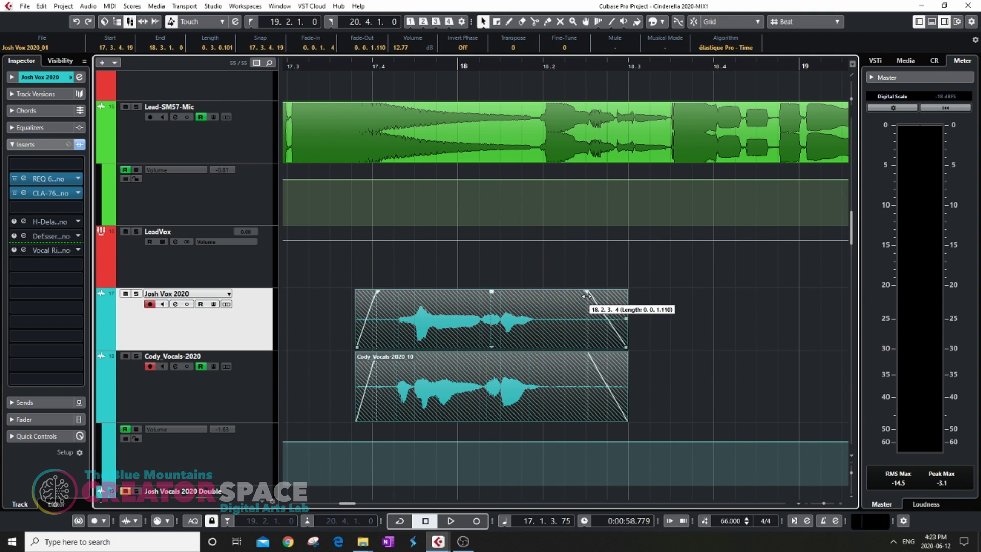
pyautogui.moveTo(625, 420); pyautogui.dragTo(586, 417)
# Step: Delete the muted upper lead vocal clip after bar 20 and add a 0. 0. 1. 2 fade-out to the clip before it
pyautogui.scroll(-3, 585, 416)
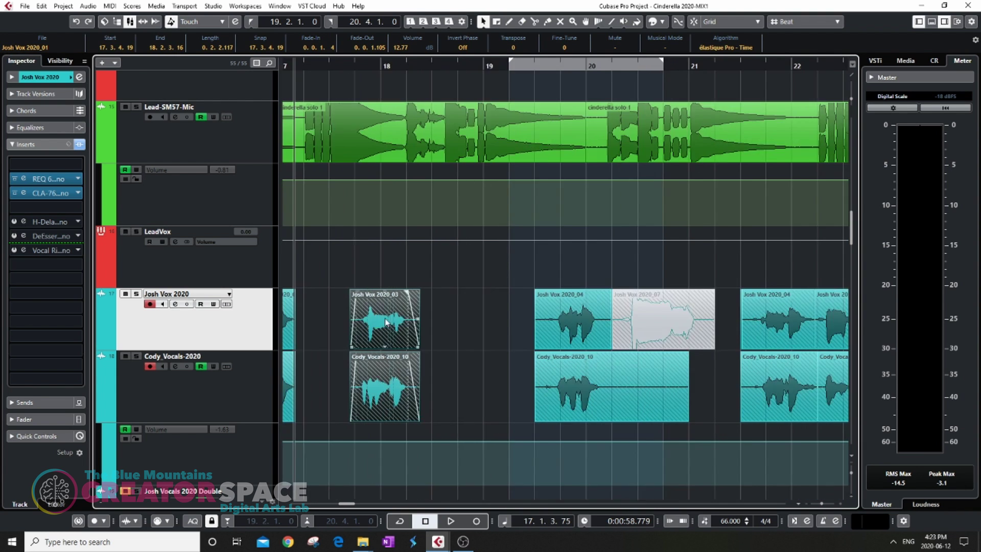
pyautogui.scroll(3, 540, 312)
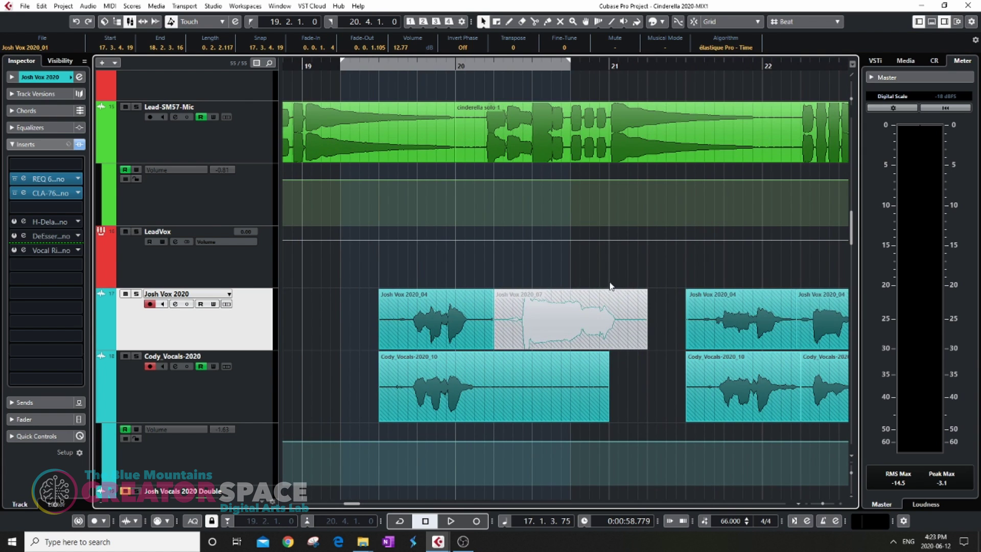
pyautogui.click(557, 333)
pyautogui.press('Delete')
pyautogui.moveTo(492, 289); pyautogui.dragTo(484, 290)
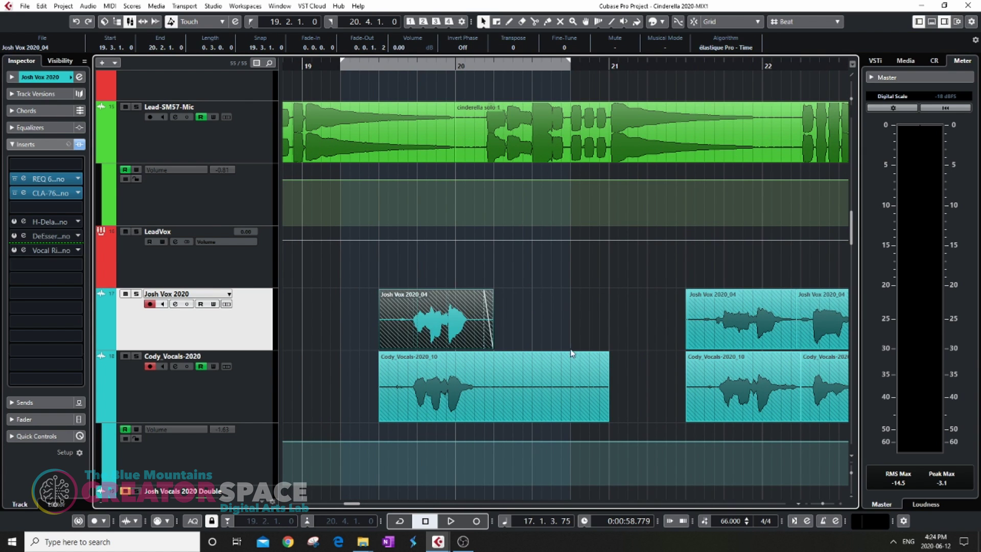
# Step: Split the lower lead vocal clip just after bar 20 where its phrase ends and delete the silent remainder
pyautogui.keyDown('alt'); pyautogui.click(486, 403); pyautogui.keyUp('alt')
pyautogui.moveTo(639, 391); pyautogui.dragTo(557, 329)
pyautogui.press('Delete')
# Step: Add a short fade-in to the start of both lead vocal clips around bar 20
pyautogui.scroll(3, 391, 370)
pyautogui.moveTo(332, 314); pyautogui.dragTo(426, 418)
pyautogui.moveTo(427, 300); pyautogui.dragTo(451, 304)
# Step: Set a 0. 0. 3. 5 fade-out on the final lower lead vocal clip starting at 71. 3. 1. 0 and deselect it
pyautogui.scroll(-3, 372, 324)
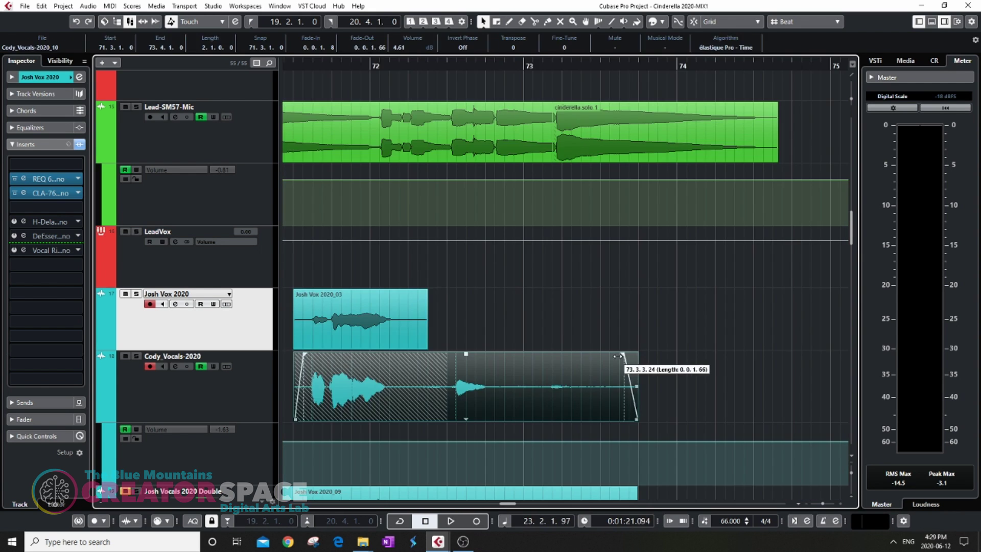
pyautogui.moveTo(613, 353); pyautogui.dragTo(609, 354)
pyautogui.scroll(-10, 707, 375)
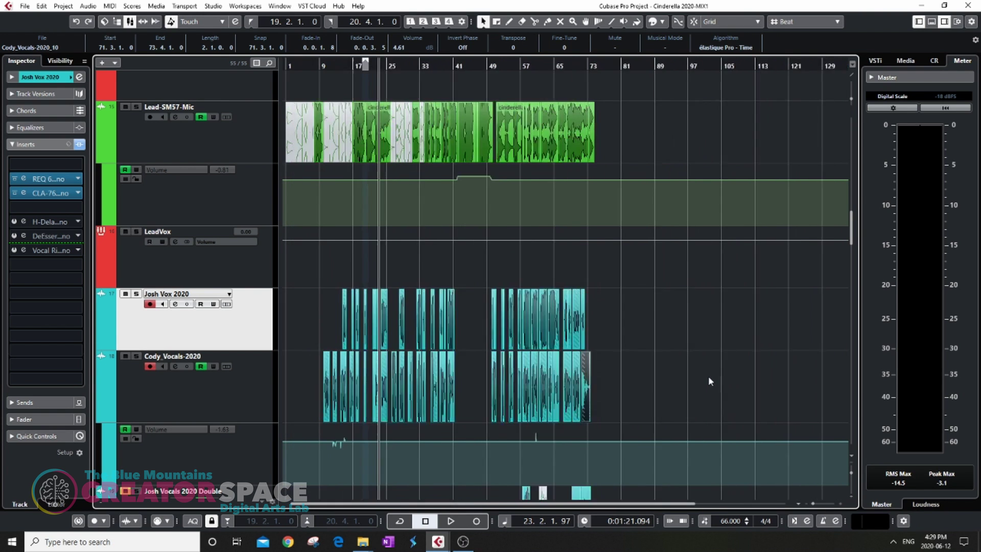
pyautogui.click(571, 360)
# Step: Delete all volume automation points on the lower lead vocal track from bar 12 to the end of the song
pyautogui.scroll(6, 302, 332)
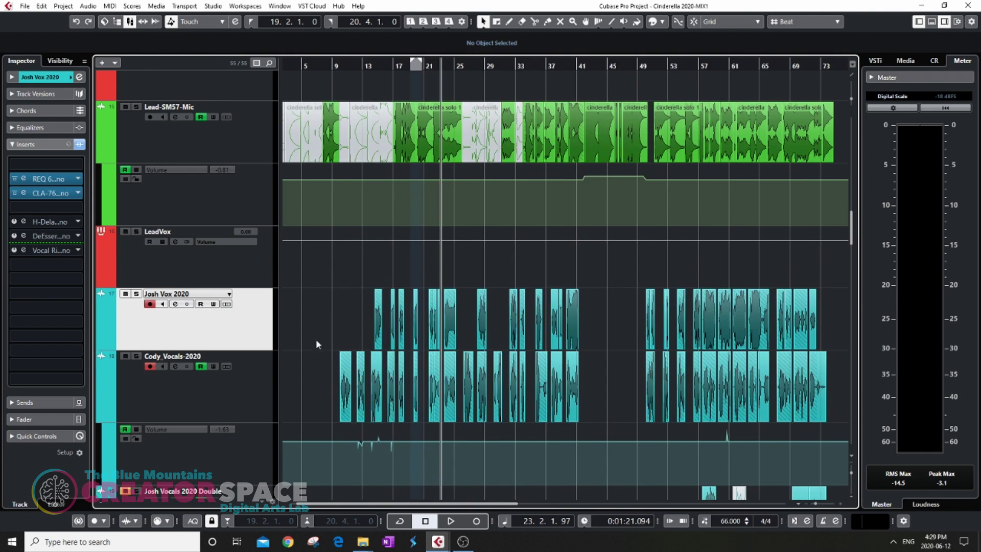
pyautogui.scroll(-2, 397, 362)
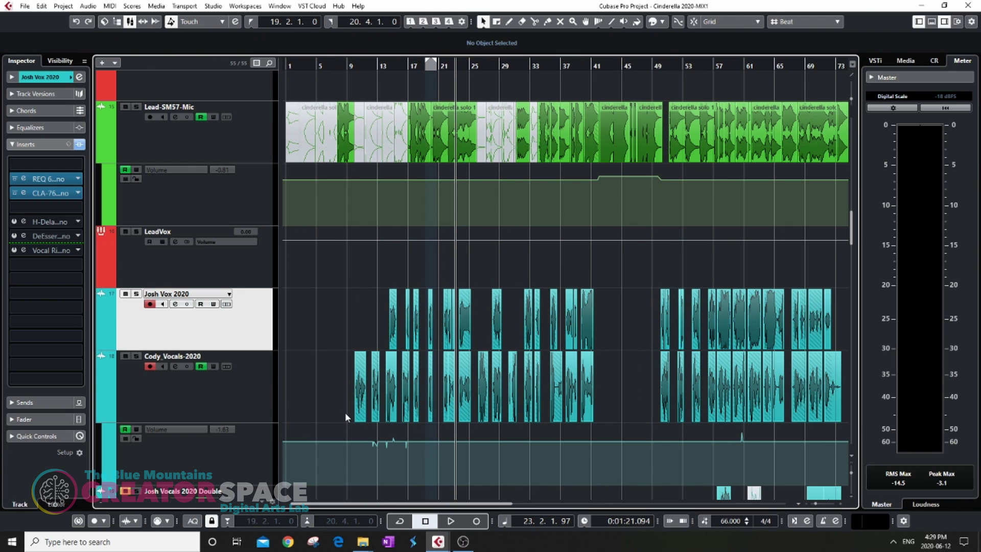
pyautogui.moveTo(358, 430); pyautogui.dragTo(812, 472)
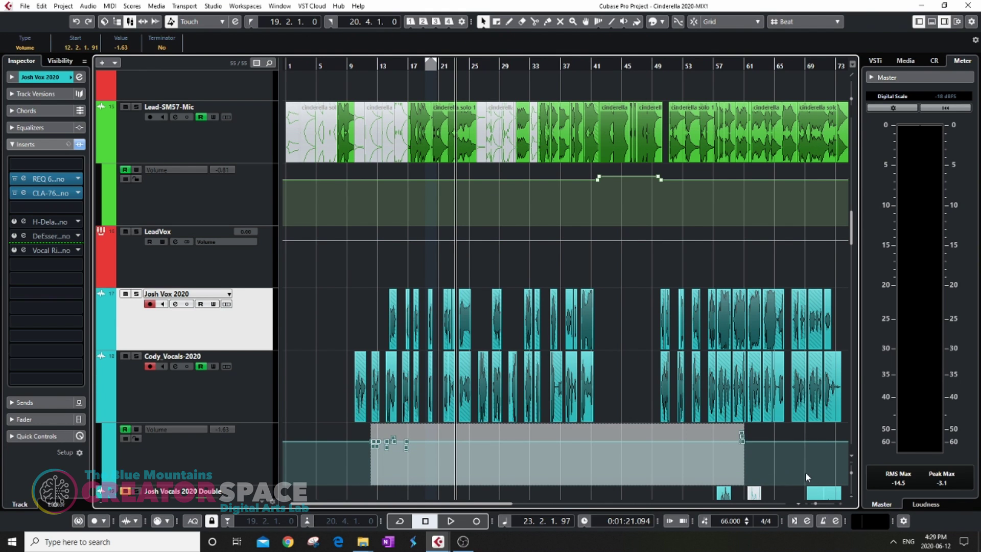
pyautogui.click(348, 433)
pyautogui.scroll(-2, 544, 451)
pyautogui.scroll(3, 310, 438)
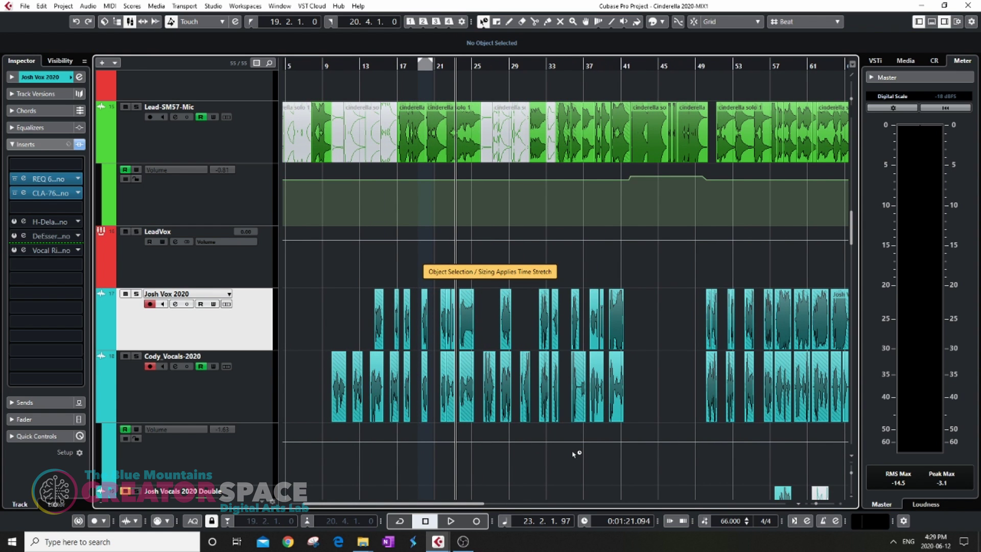
# Step: Save the project, and save it again under the new name Cinderella 2020-MIX1-VocalComp
pyautogui.click(24, 6)
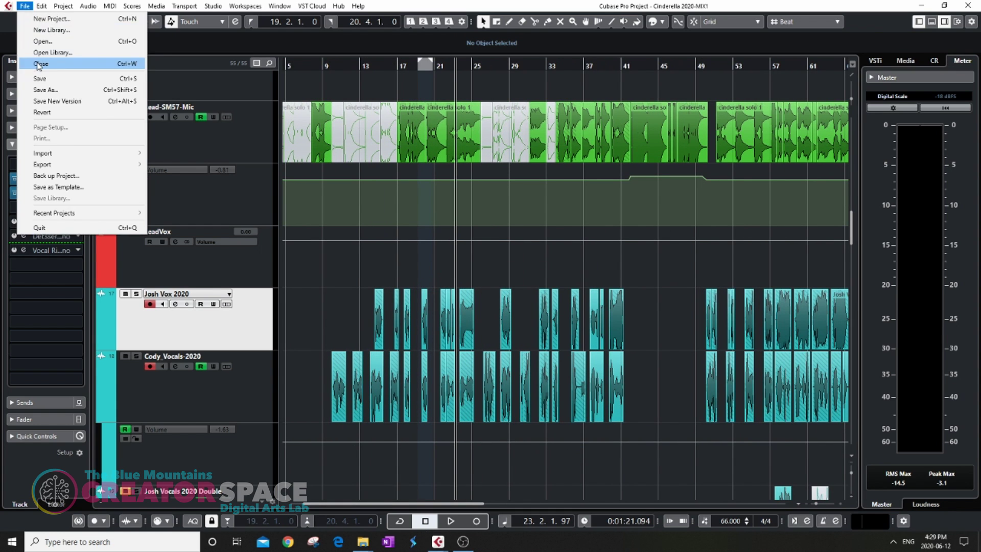
pyautogui.click(42, 78)
pyautogui.click(24, 7)
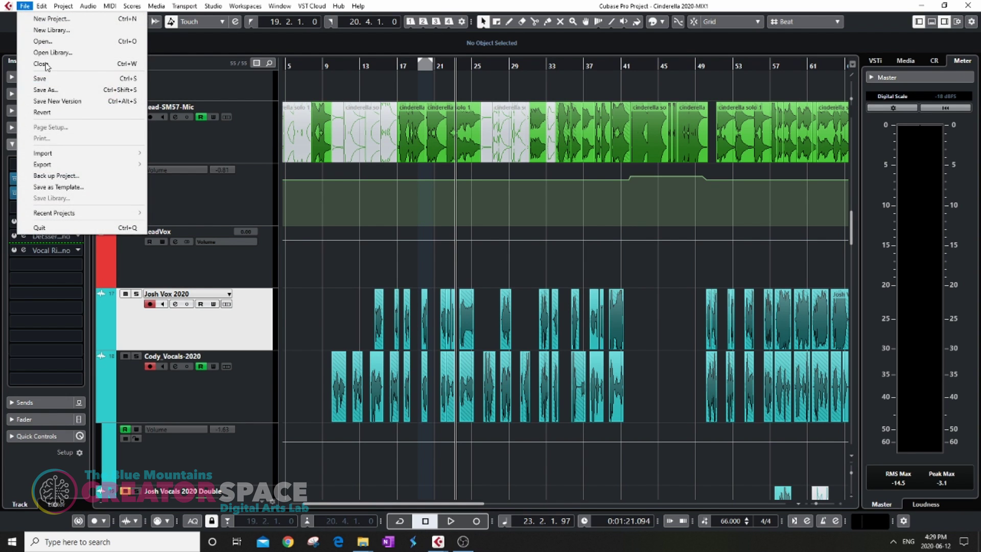
pyautogui.click(43, 90)
pyautogui.click(143, 223)
pyautogui.write('-MIX1-')
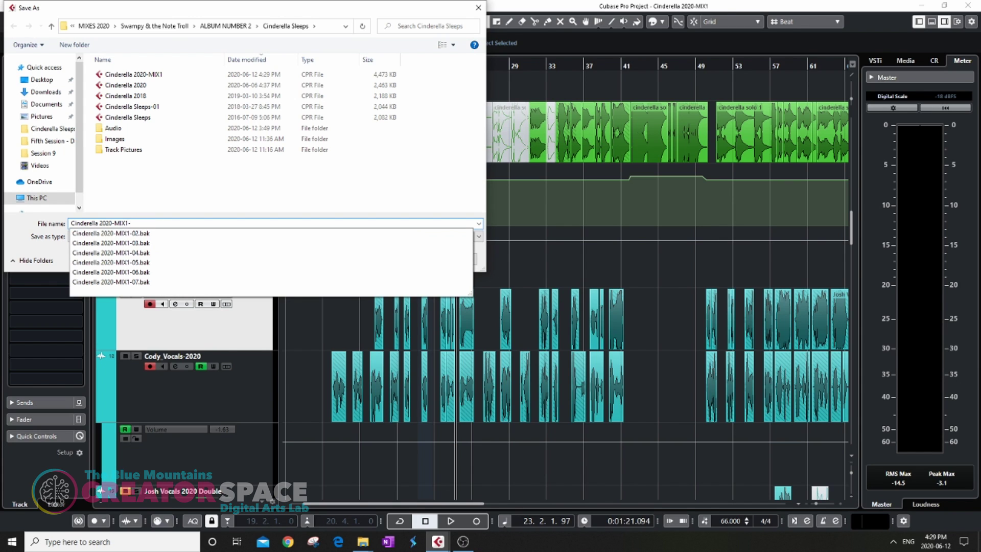
pyautogui.write('VocalComp')
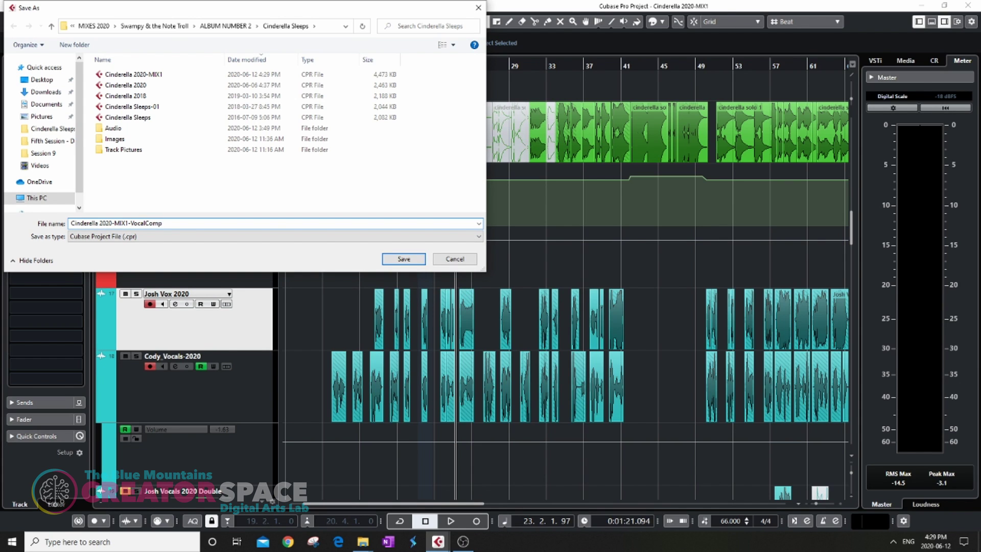
pyautogui.click(395, 259)
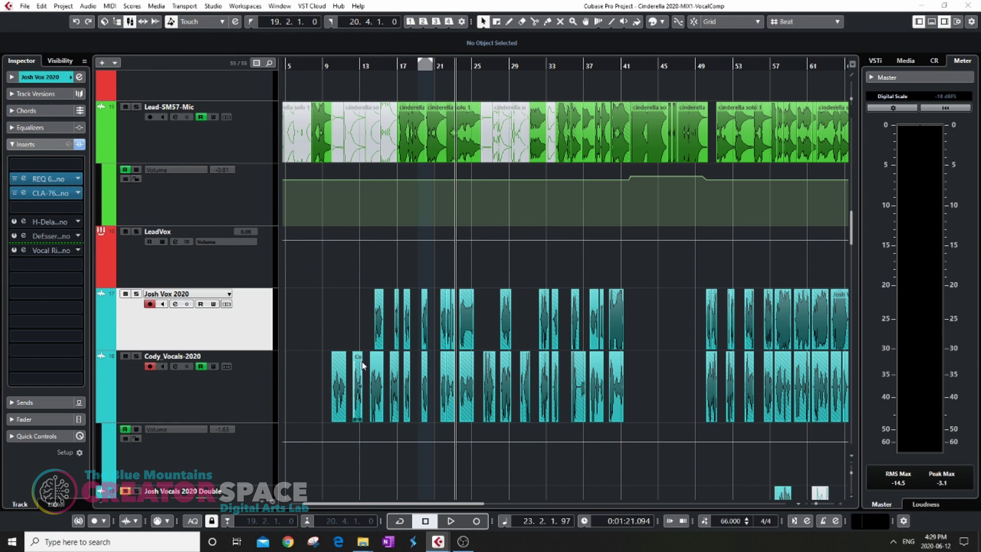
# Step: Bounce all clips on both lead vocal tracks into one continuous event per track, replacing the original events
pyautogui.press('g')
pyautogui.moveTo(616, 392); pyautogui.dragTo(352, 314)
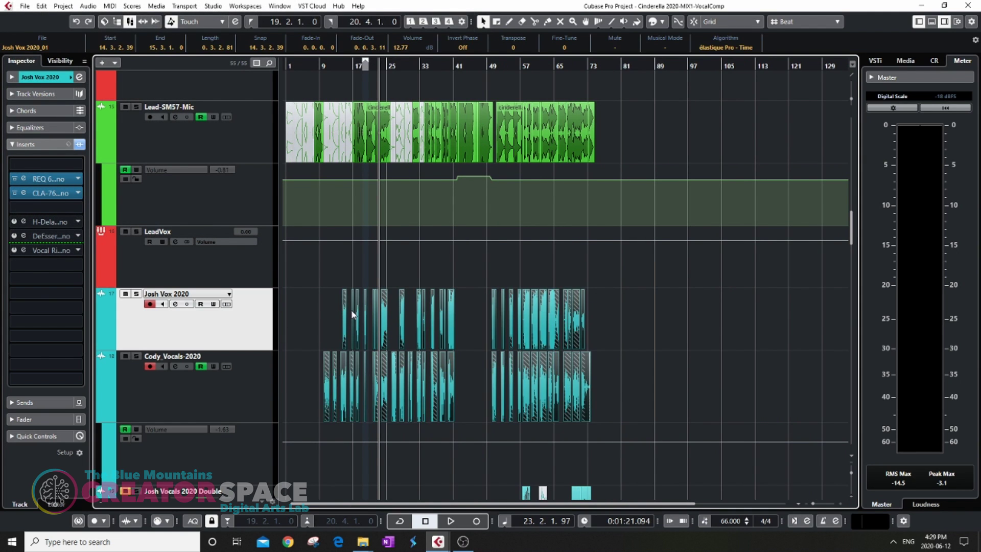
pyautogui.click(226, 304)
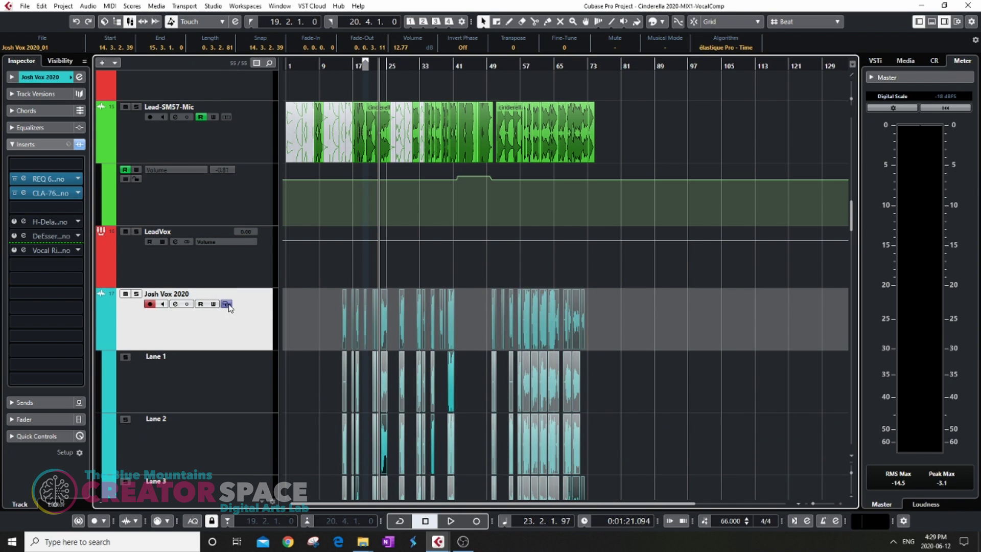
pyautogui.click(226, 304)
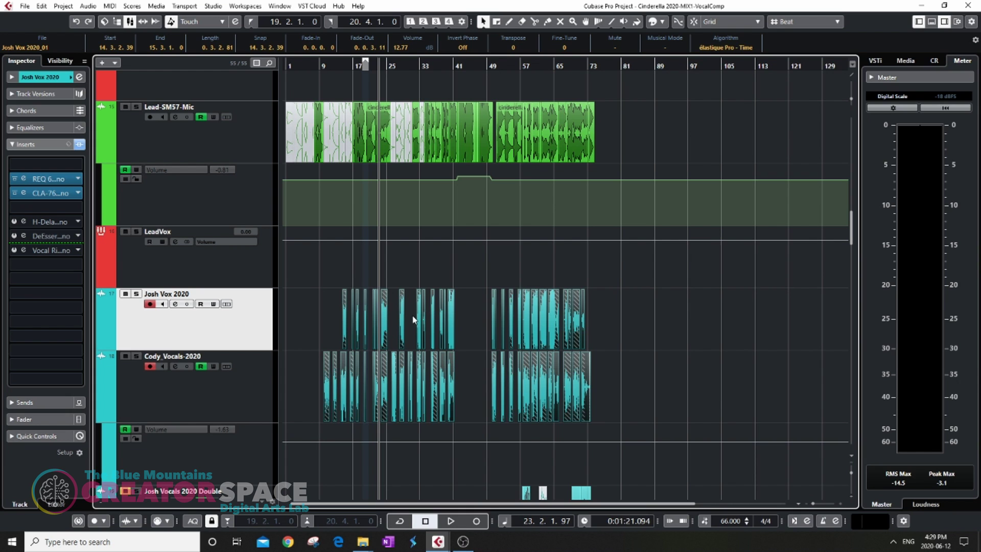
pyautogui.click(63, 6)
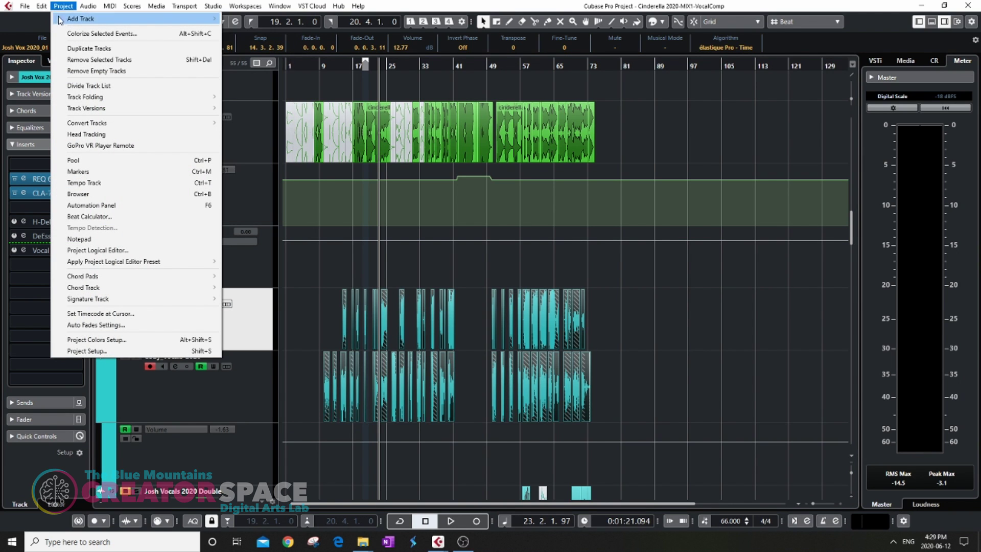
pyautogui.click(69, 7)
pyautogui.click(69, 7)
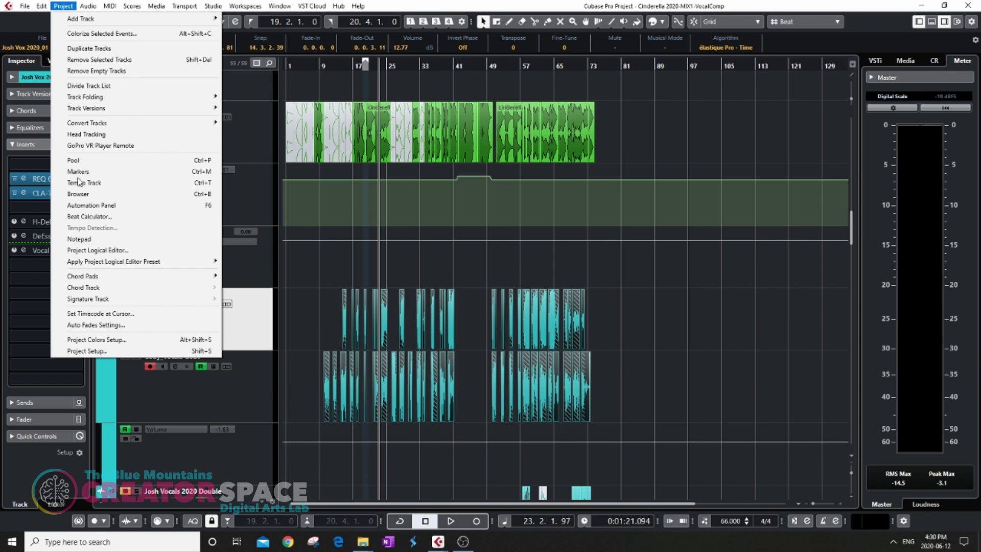
pyautogui.click(24, 6)
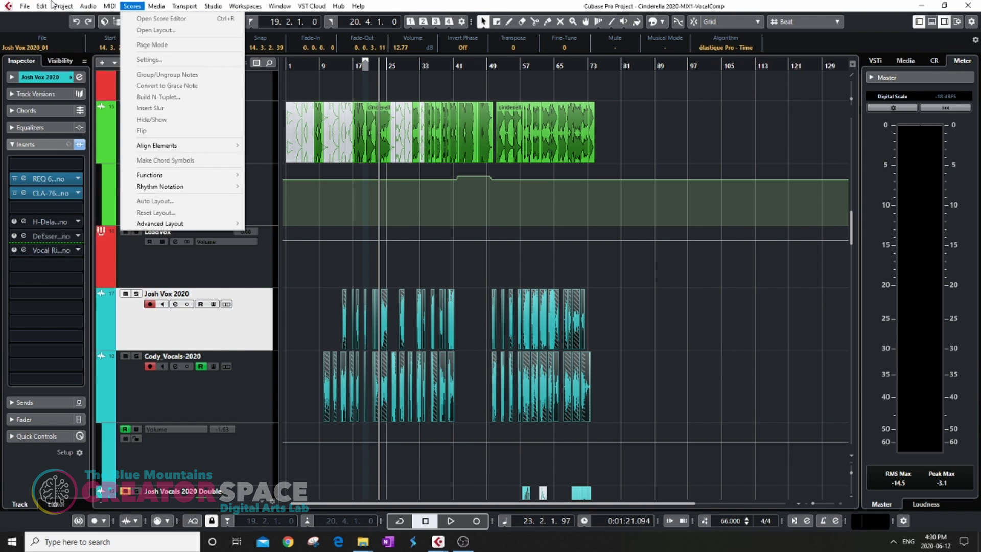
pyautogui.moveTo(87, 5)
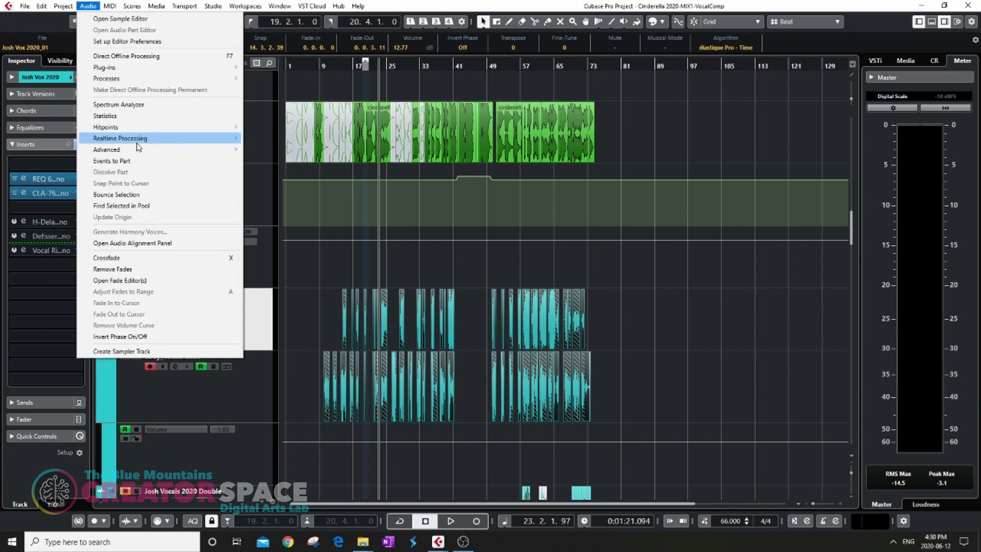
pyautogui.click(134, 198)
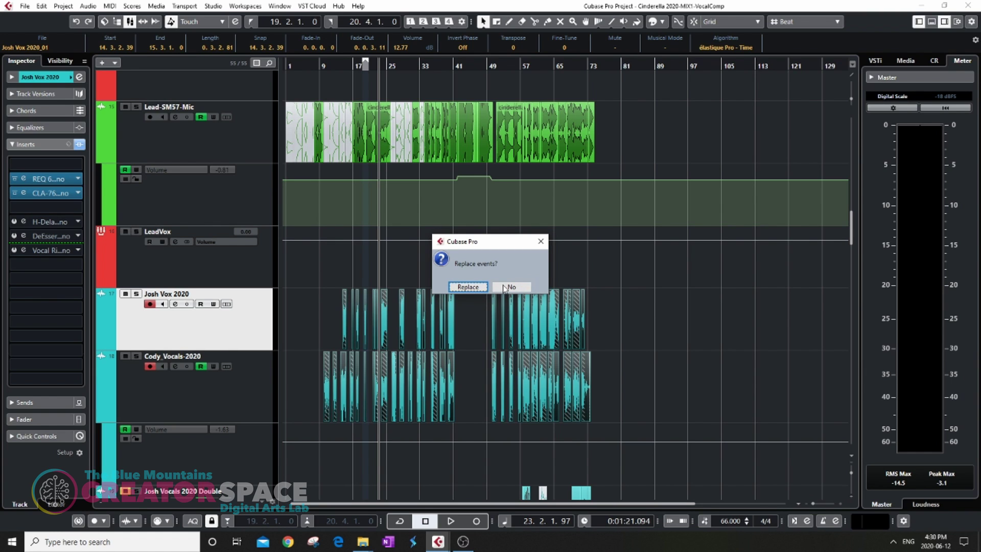
pyautogui.click(469, 287)
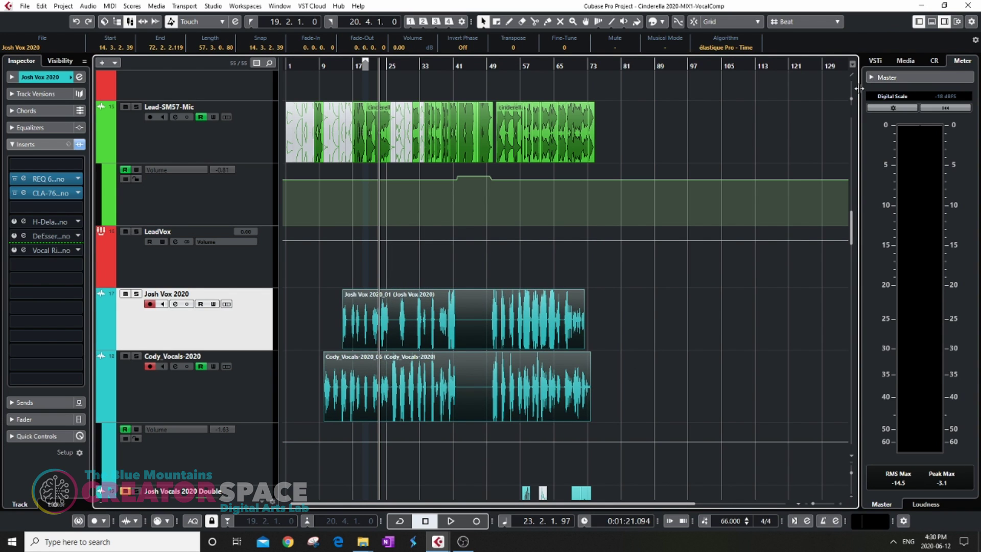
# Step: Load the WavesTune Mono vocal plug-in into the first insert slot of the upper lead vocal track
pyautogui.moveTo(851, 99)
pyautogui.mouseDown()
pyautogui.moveTo(852, 117)
pyautogui.moveTo(851, 97)
pyautogui.moveTo(847, 109)
pyautogui.mouseUp()
pyautogui.click(664, 333)
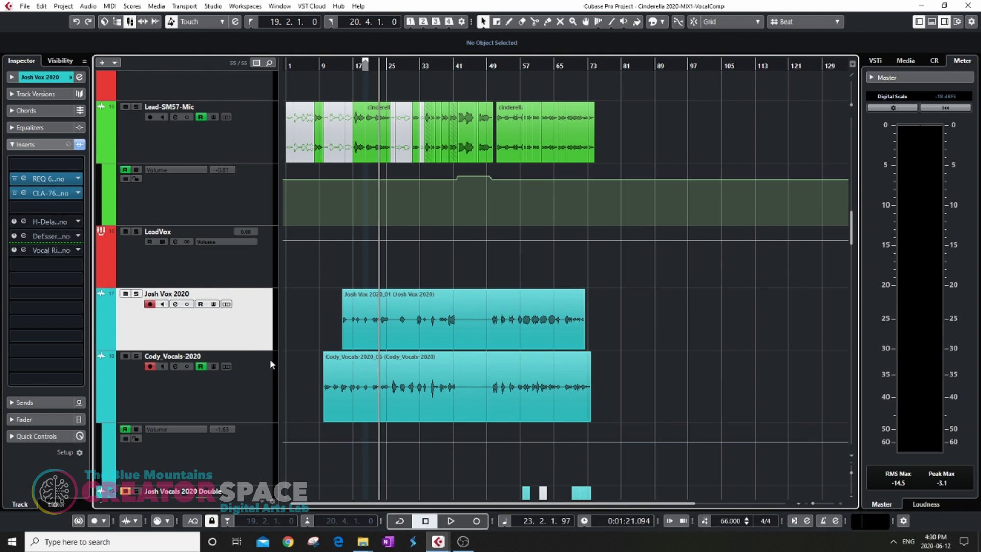
pyautogui.click(79, 164)
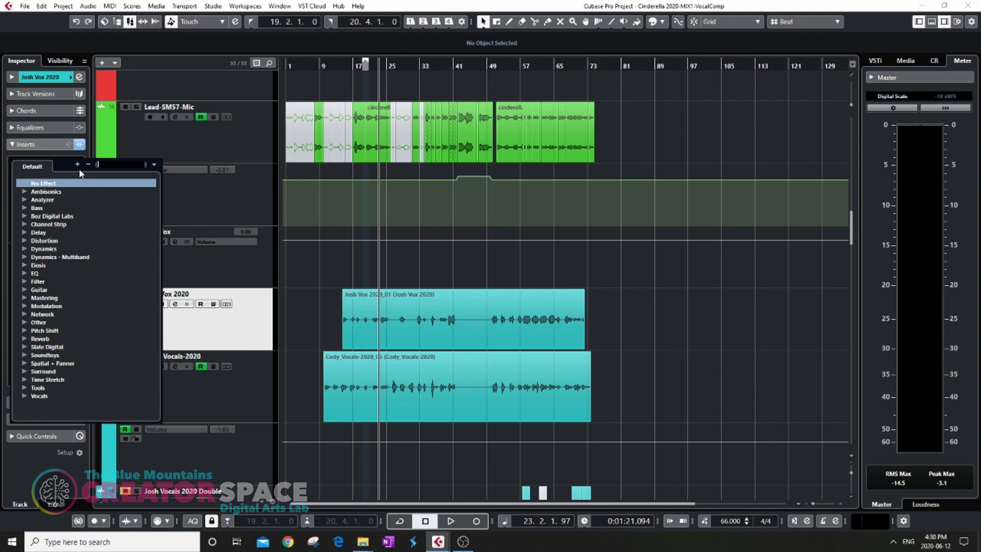
pyautogui.click(25, 396)
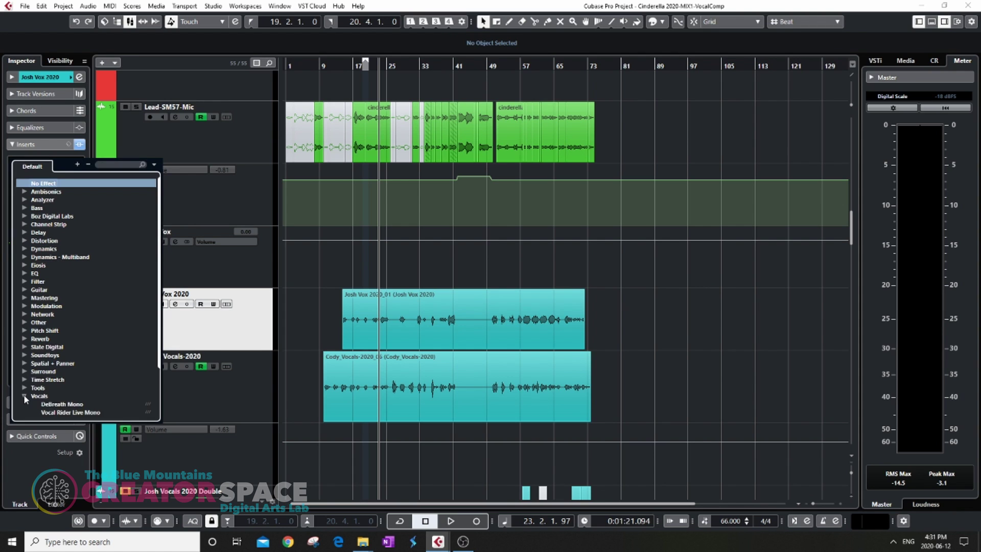
pyautogui.scroll(-4, 58, 386)
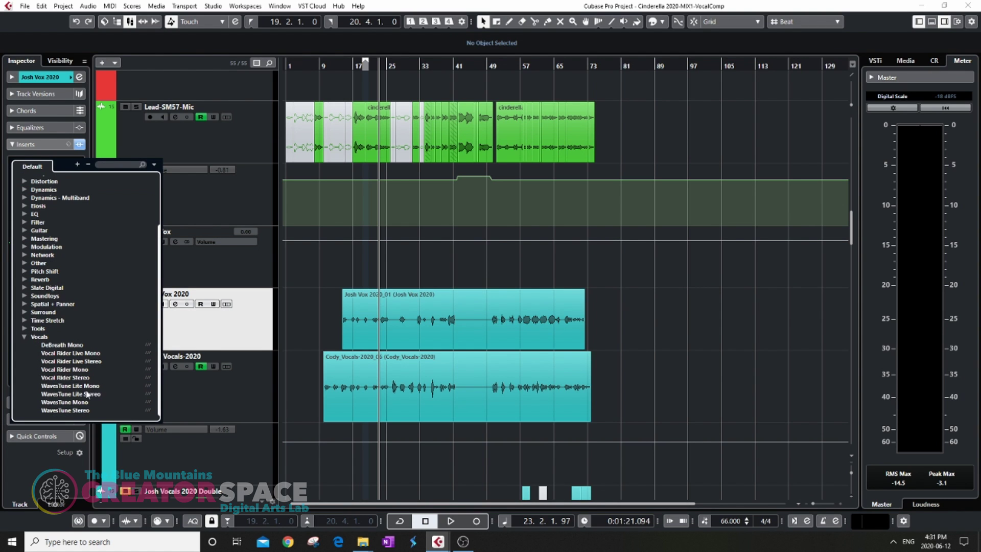
pyautogui.click(74, 402)
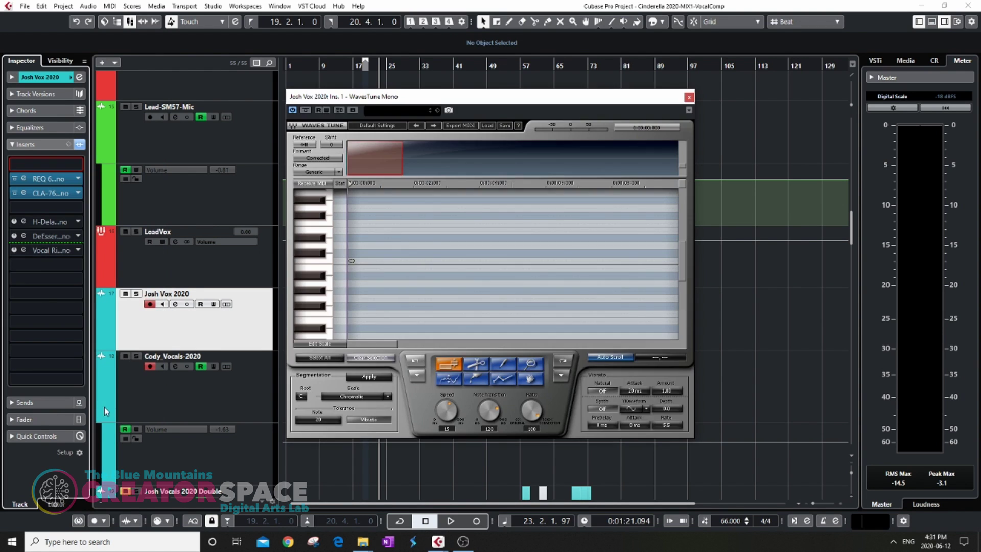
# Step: Set the WavesTune reference pitch to 432 and select the lower lead vocal track
pyautogui.click(307, 144)
pyautogui.write('432')
pyautogui.press('Return')
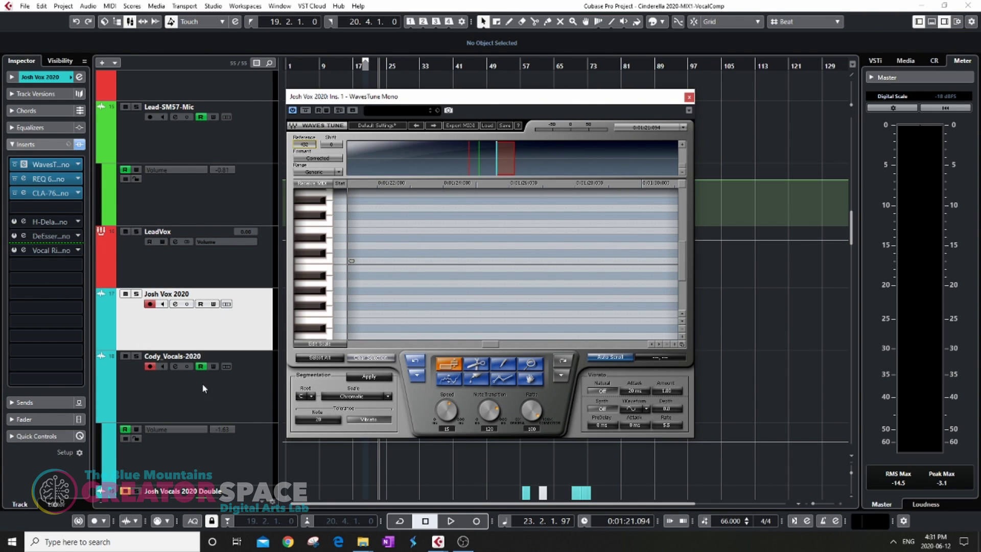
pyautogui.click(214, 396)
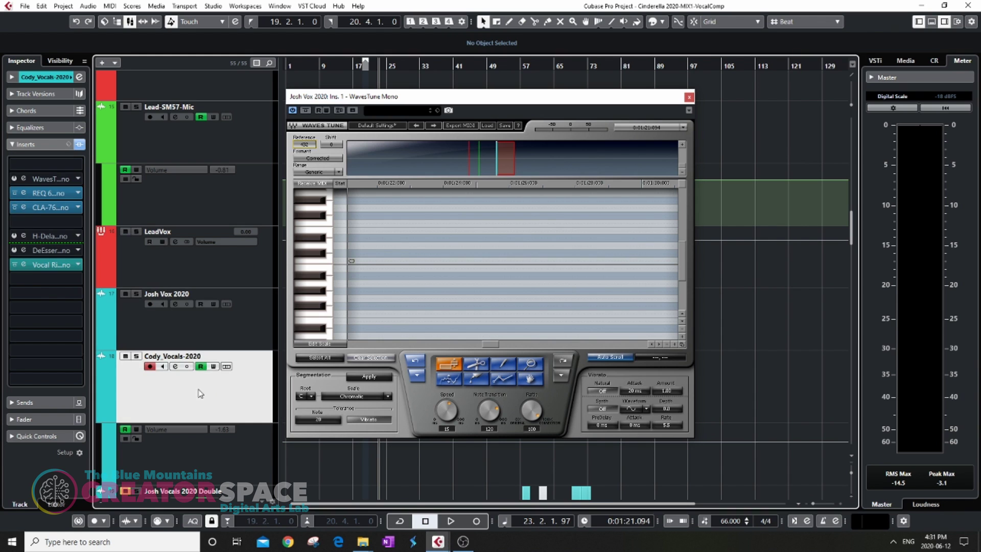
pyautogui.click(45, 179)
pyautogui.click(78, 181)
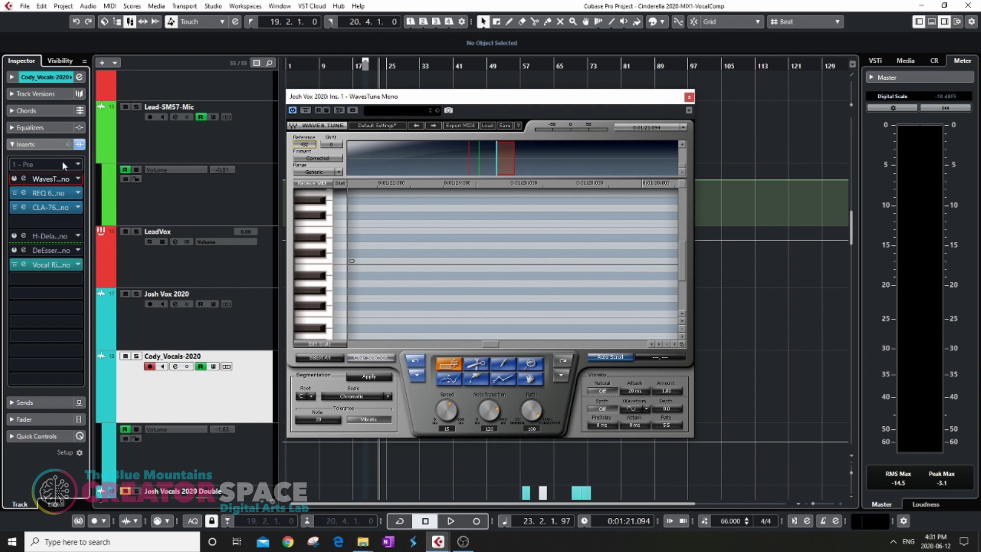
pyautogui.click(77, 182)
pyautogui.click(70, 177)
pyautogui.rightClick(48, 179)
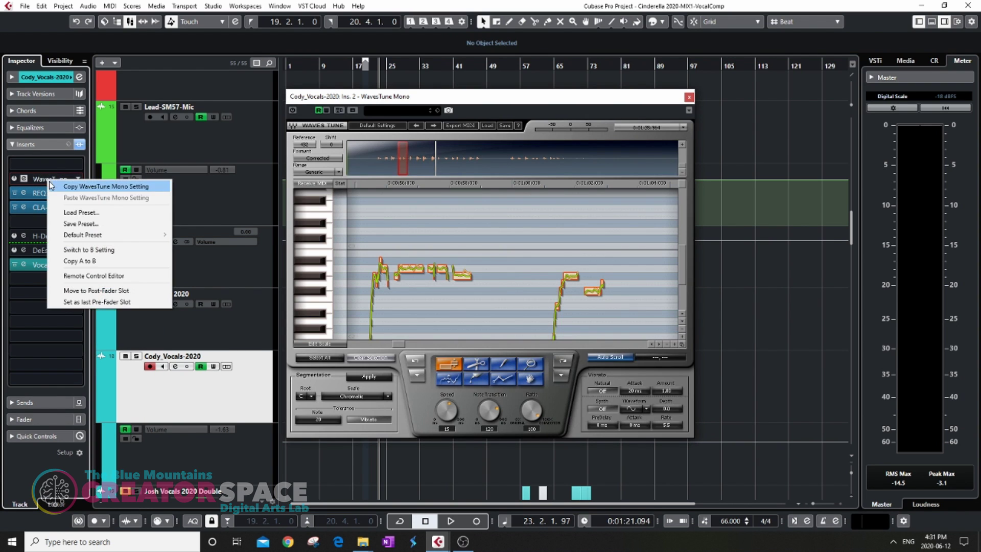
pyautogui.click(23, 178)
pyautogui.click(23, 179)
pyautogui.click(23, 179)
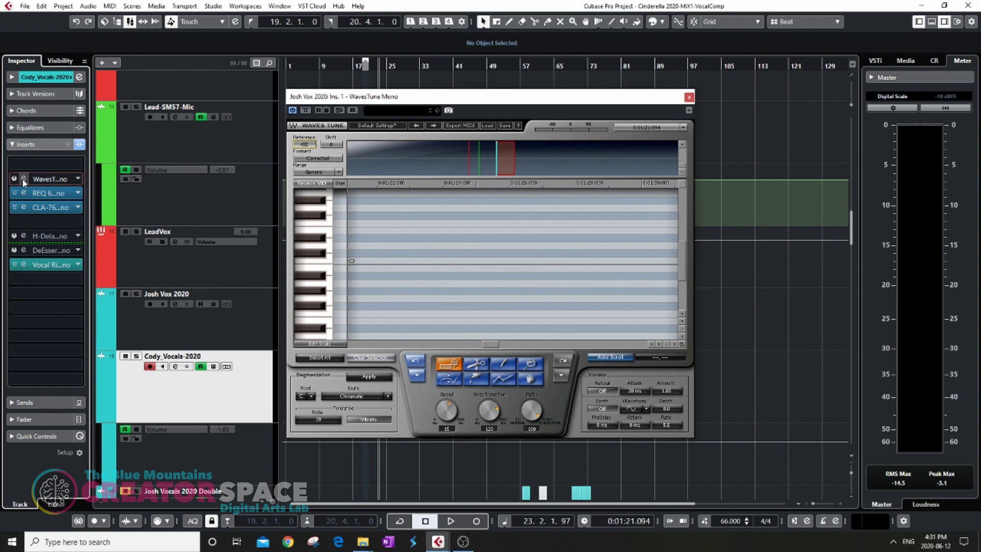
pyautogui.rightClick(48, 180)
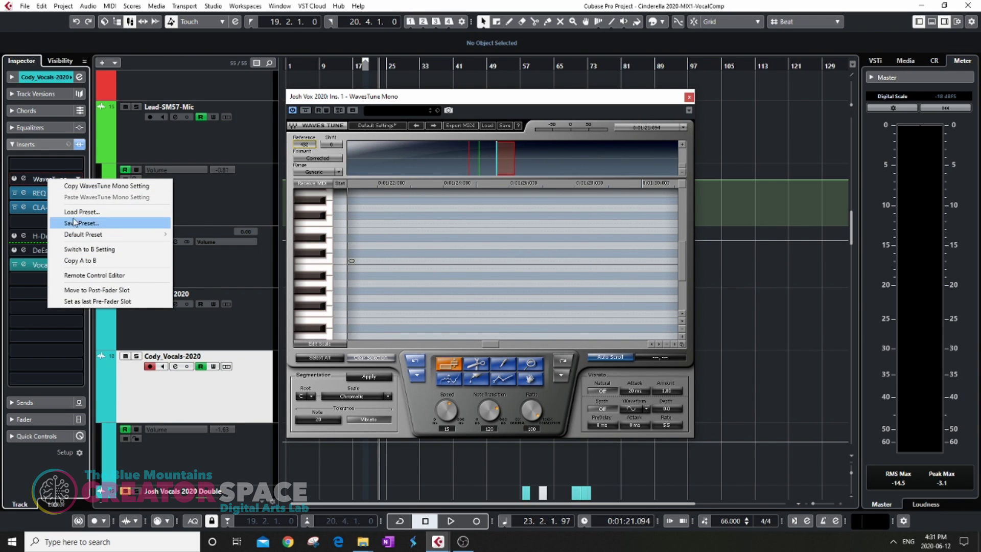
pyautogui.click(48, 177)
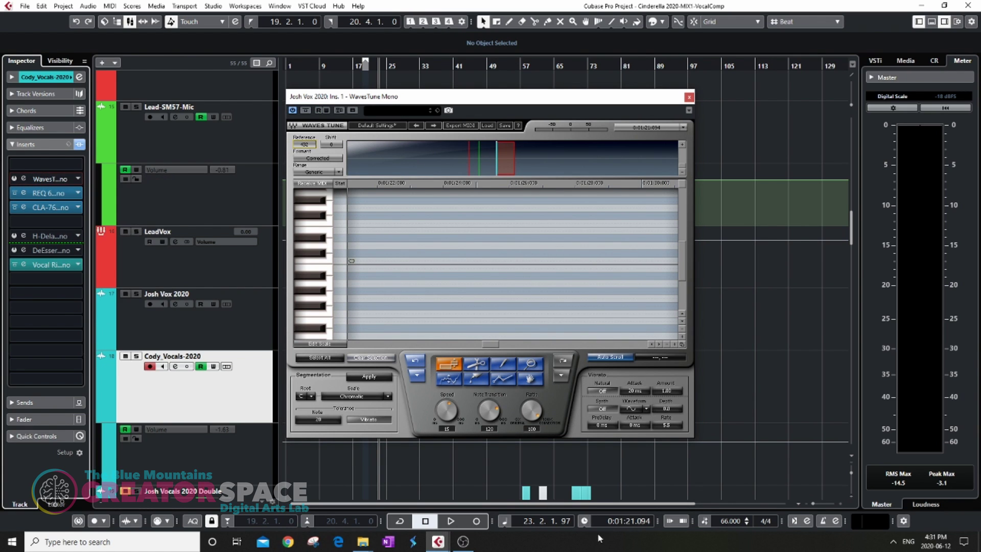
# Step: Remove the old WavesTune from the lower lead vocal's second insert slot and load a new WavesTune Mono into its first slot
pyautogui.click(80, 174)
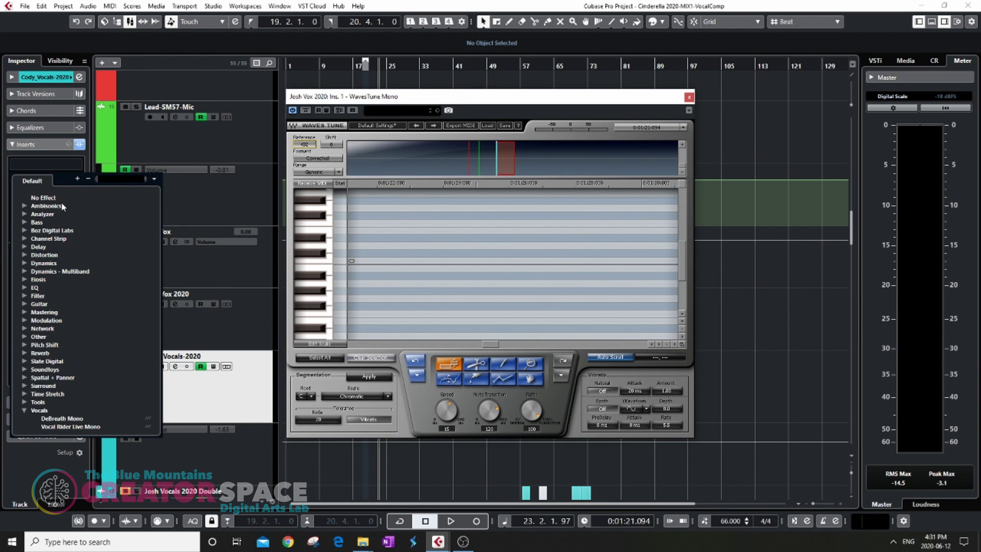
pyautogui.click(60, 199)
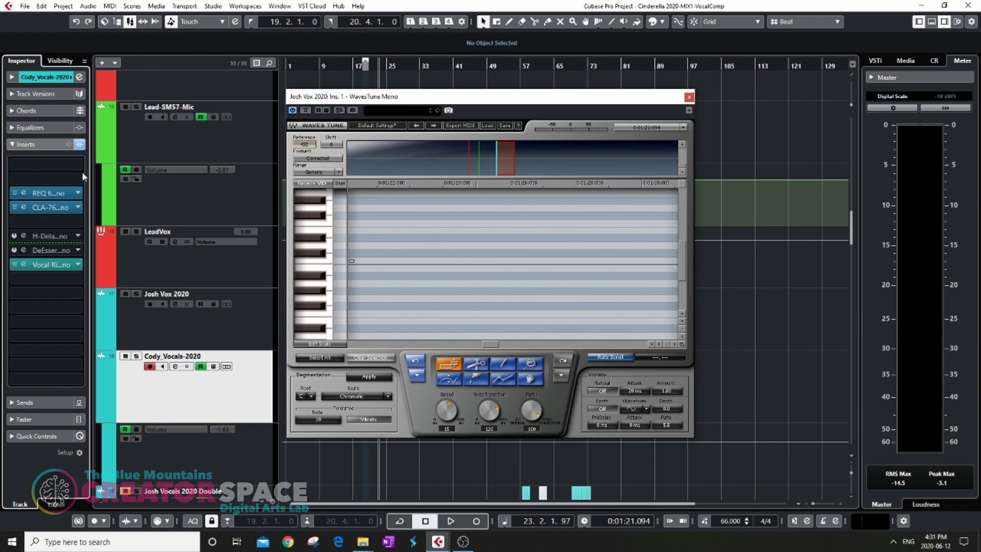
pyautogui.click(31, 164)
pyautogui.click(25, 396)
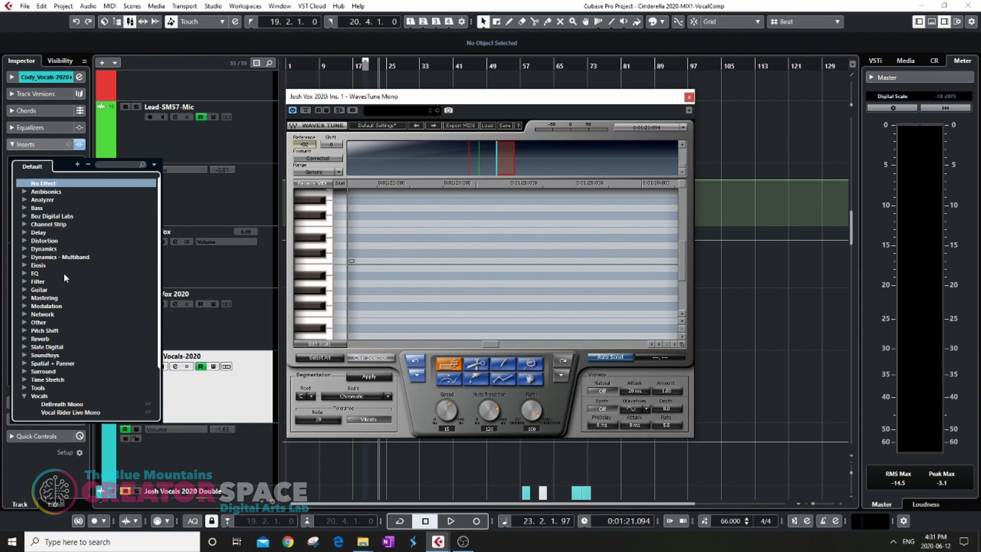
pyautogui.scroll(-3, 70, 317)
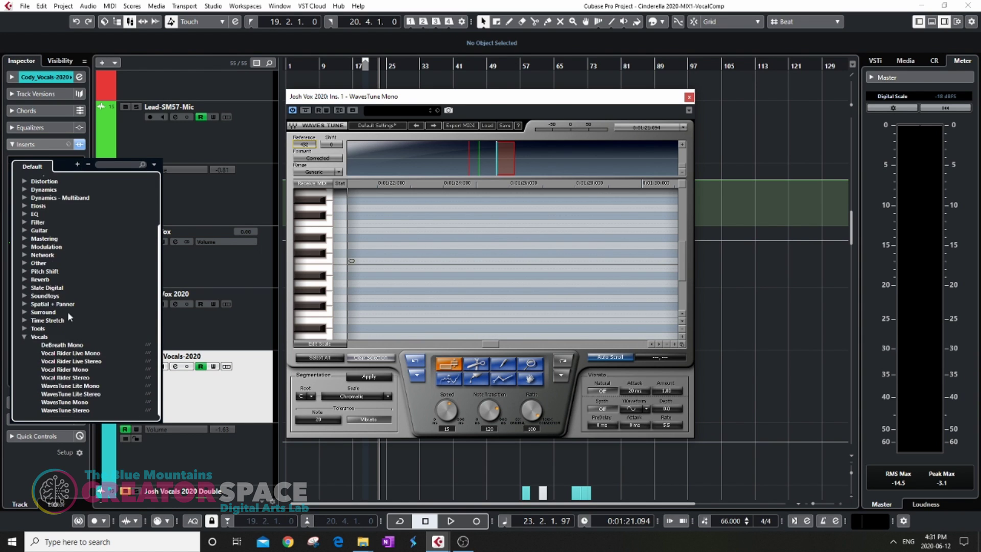
pyautogui.click(71, 402)
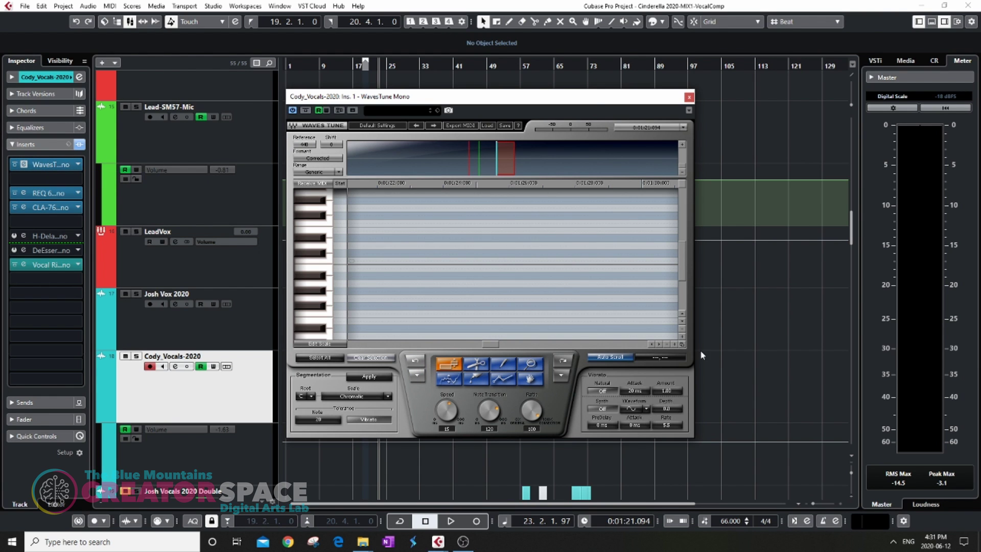
# Step: Separate the two WavesTune windows and set the reference pitch of the lower lead vocal's WavesTune to 432
pyautogui.moveTo(587, 99); pyautogui.dragTo(635, 248)
pyautogui.moveTo(611, 99); pyautogui.dragTo(365, 59)
pyautogui.click(563, 251)
pyautogui.moveTo(564, 251); pyautogui.dragTo(696, 86)
pyautogui.click(483, 127)
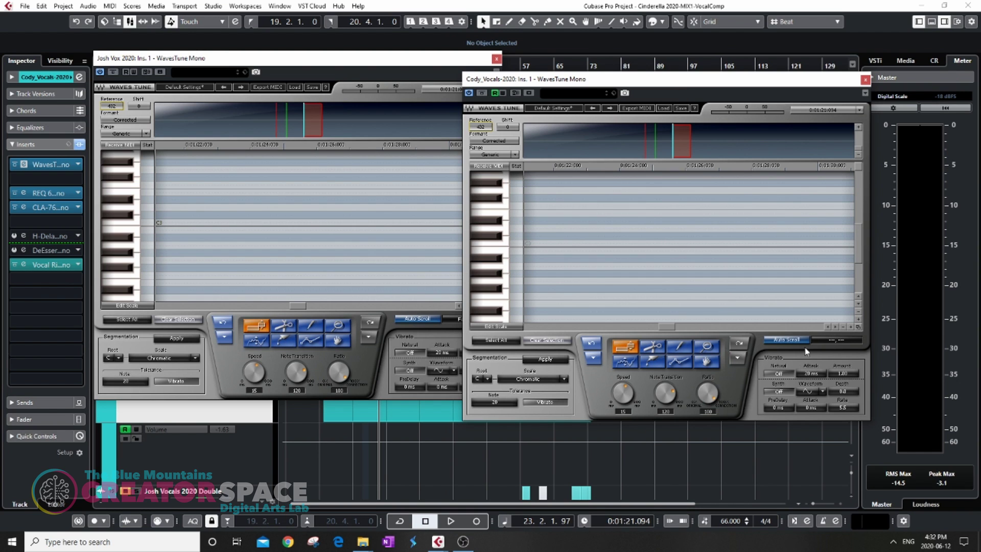
# Step: Play the song from about bar 9 so both WavesTune instances scan the lead vocals, with their windows placed side by side
pyautogui.moveTo(719, 85); pyautogui.dragTo(742, 247)
pyautogui.moveTo(360, 65); pyautogui.dragTo(765, 93)
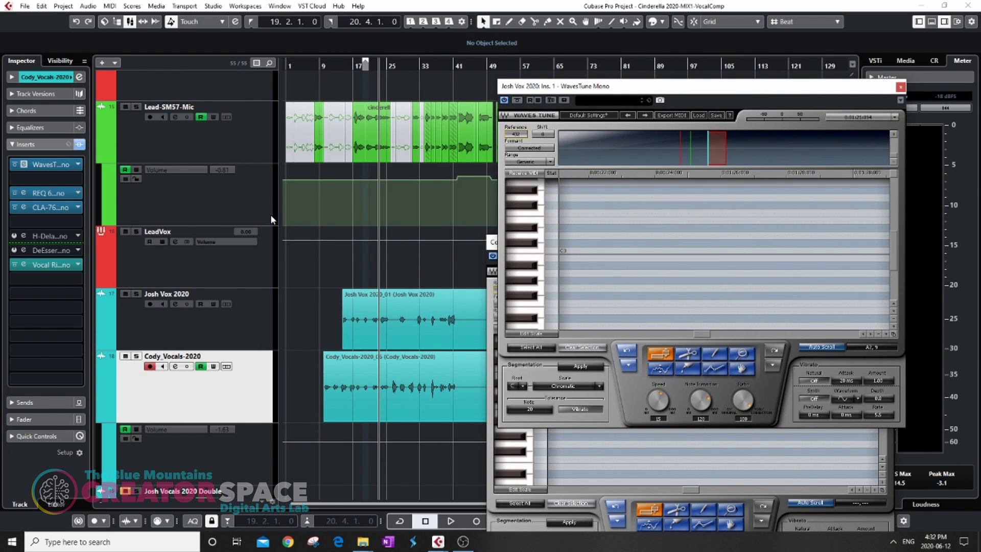
pyautogui.click(320, 64)
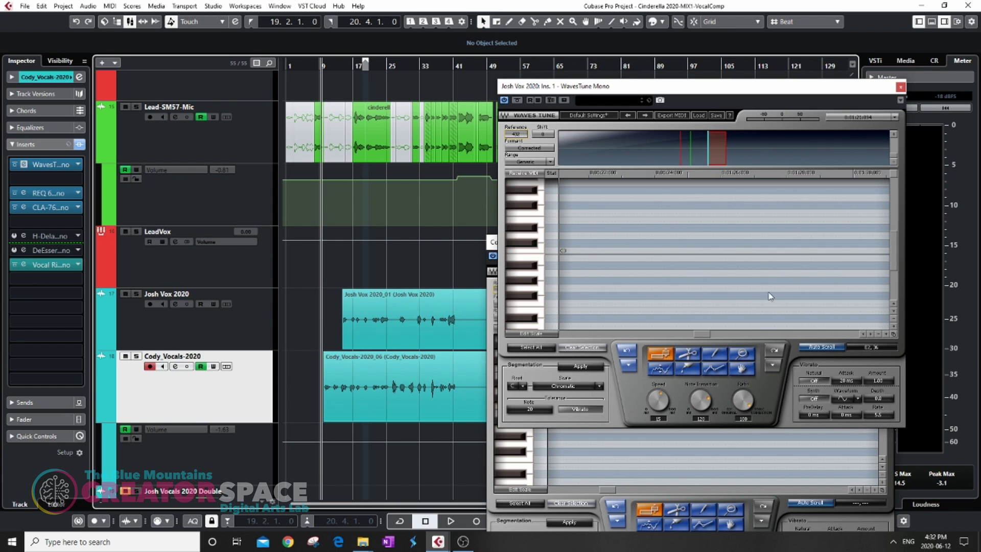
pyautogui.press('space')
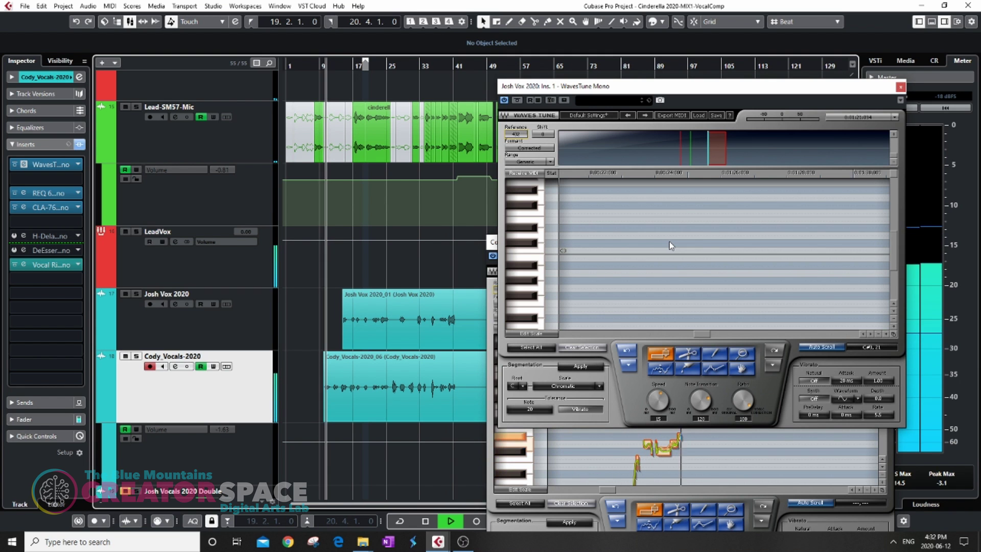
pyautogui.moveTo(704, 90); pyautogui.dragTo(248, 69)
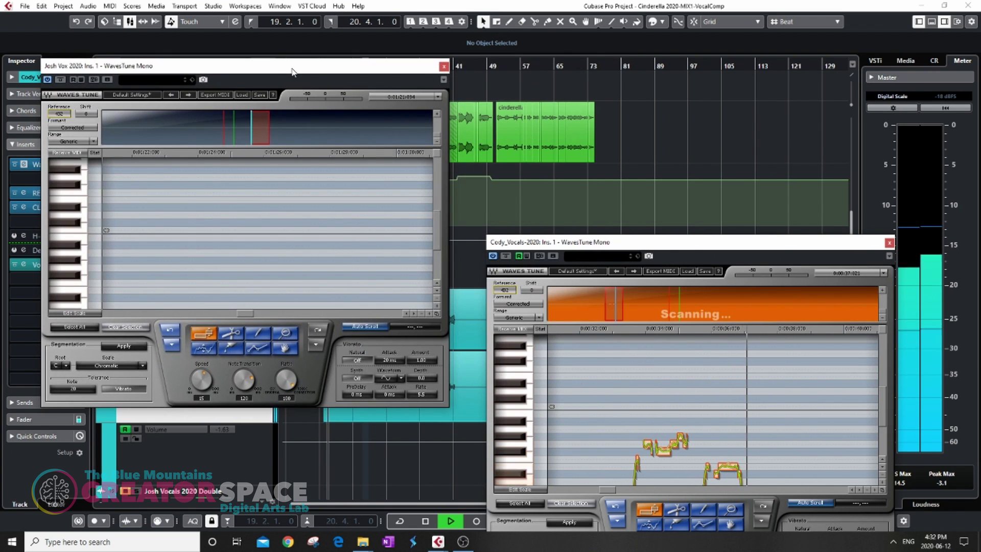
pyautogui.moveTo(704, 246); pyautogui.dragTo(685, 83)
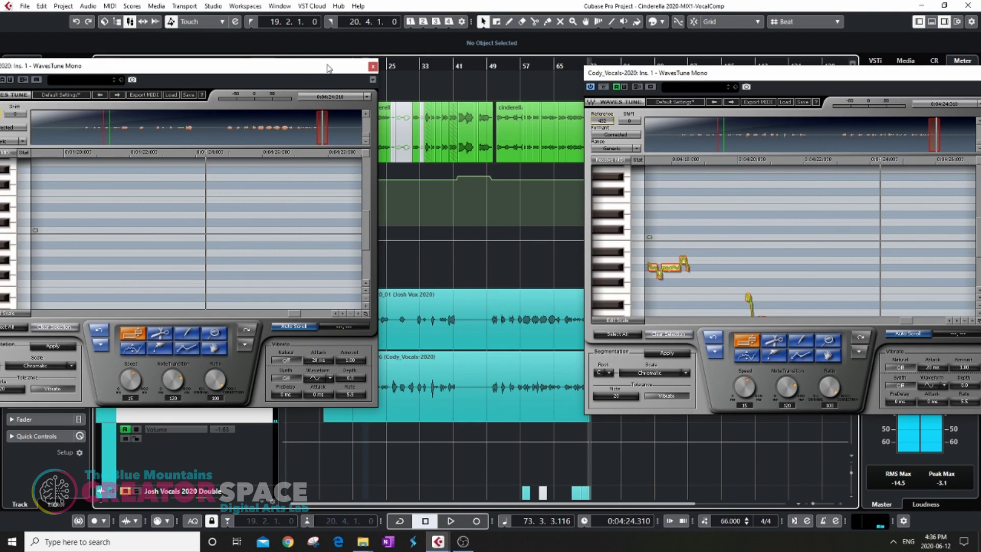
# Step: Close both WavesTune windows and mute the upper lead vocal track
pyautogui.click(373, 67)
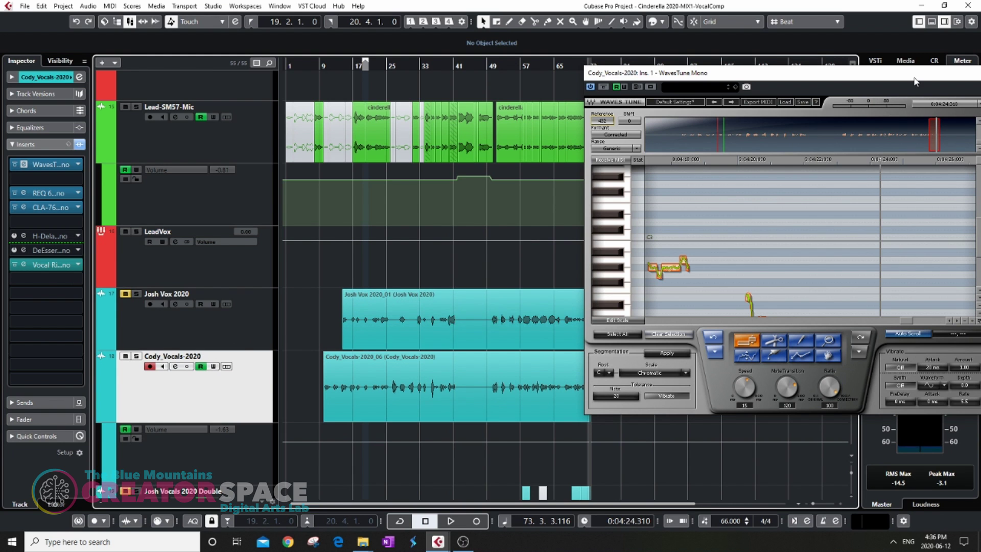
pyautogui.moveTo(935, 78); pyautogui.dragTo(745, 88)
pyautogui.click(798, 84)
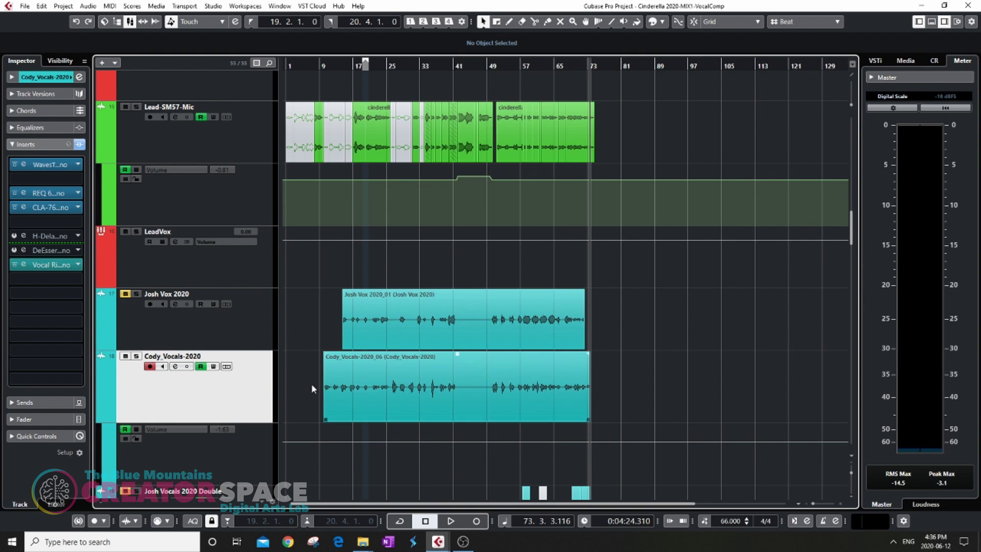
# Step: Reopen WavesTune for the lower lead vocal and place the playhead at the start of its first phrase, near bar 10
pyautogui.scroll(4, 315, 393)
pyautogui.scroll(3, 350, 393)
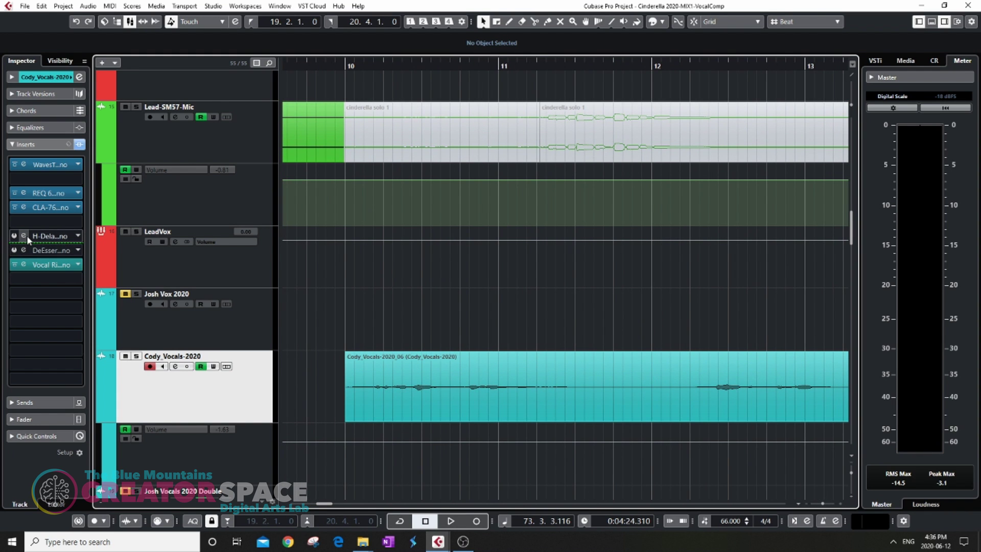
pyautogui.doubleClick(24, 164)
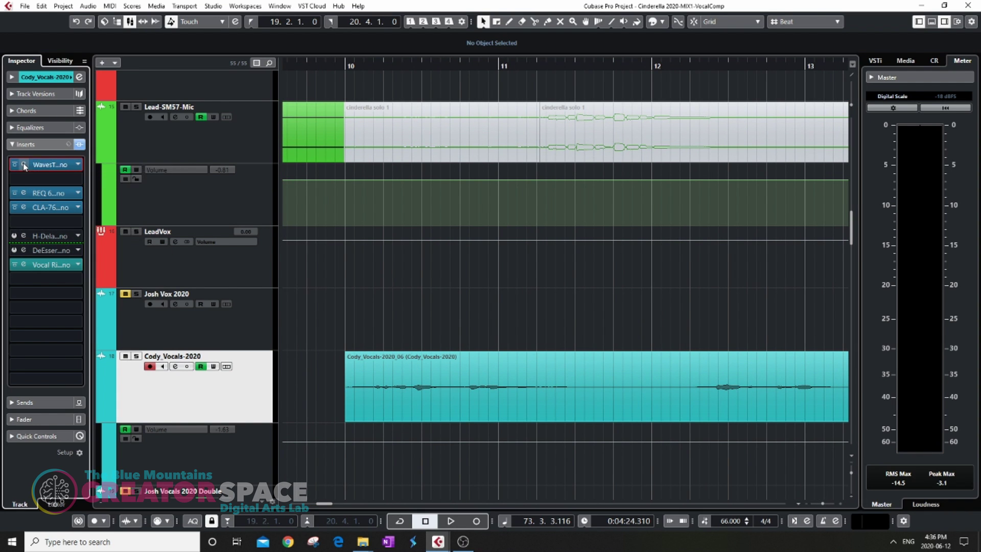
pyautogui.moveTo(571, 84); pyautogui.dragTo(585, 16)
pyautogui.click(332, 96)
pyautogui.press('h')
pyautogui.press('h')
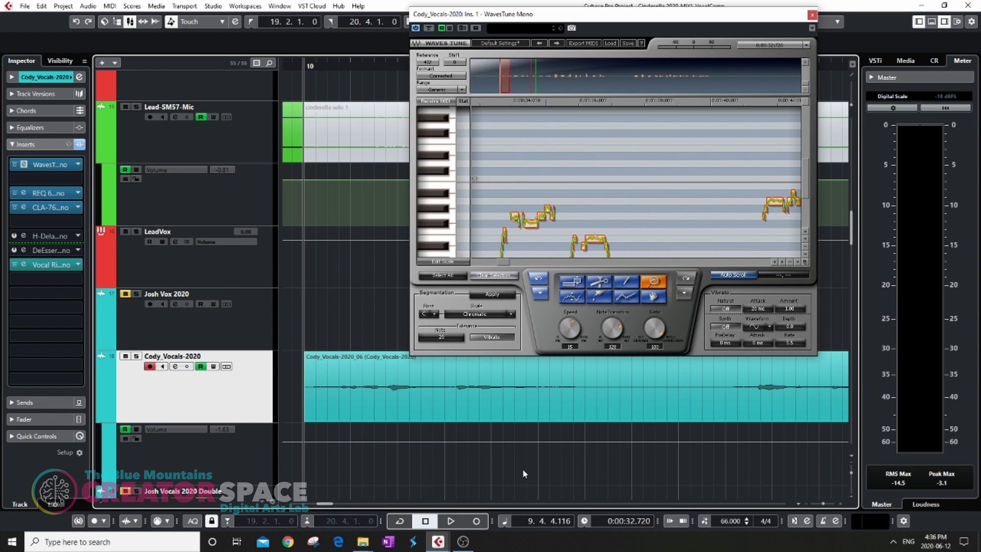
# Step: Play the lower lead vocal's first phrase twice from bar 10 to compare its pitch with the detected notes
pyautogui.press('space')
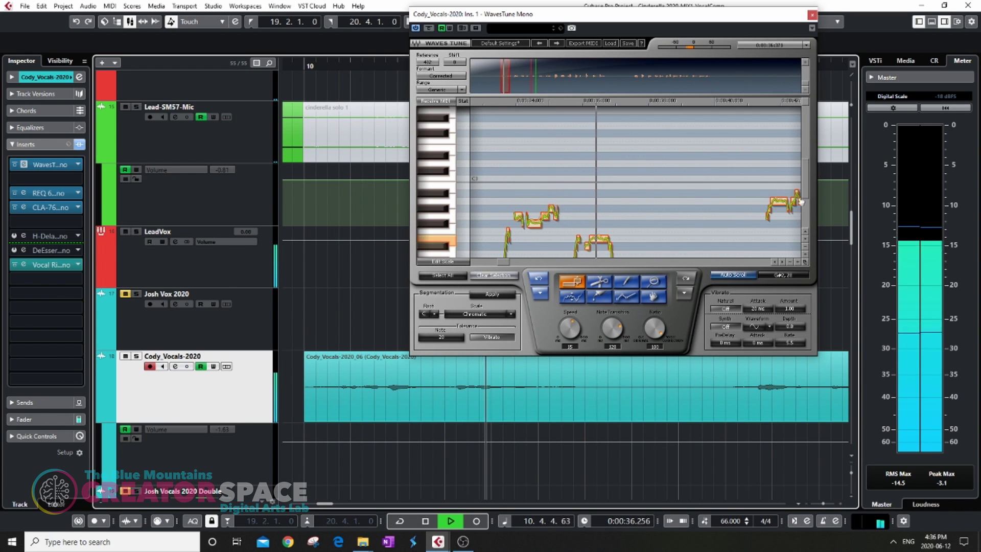
pyautogui.scroll(-2, 632, 210)
pyautogui.press('space')
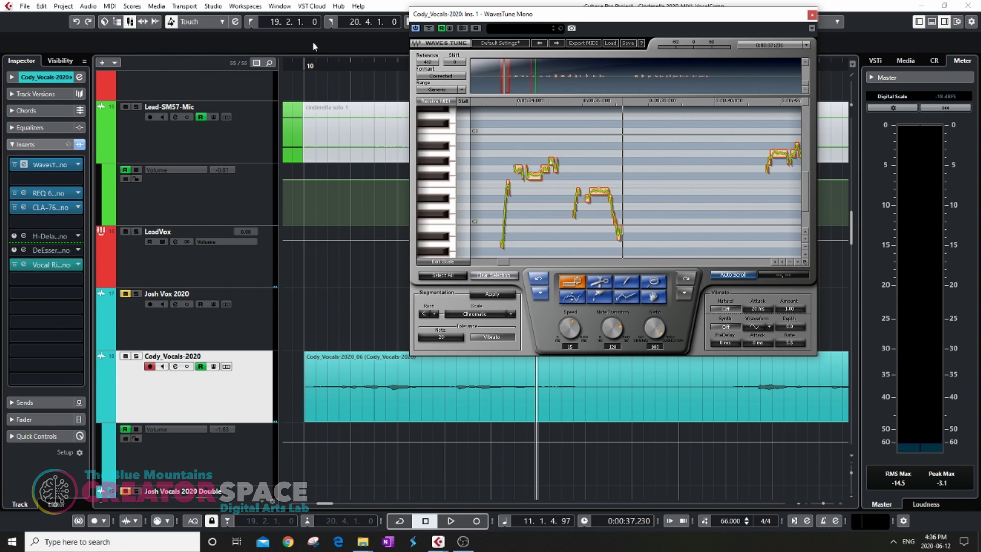
pyautogui.click(304, 61)
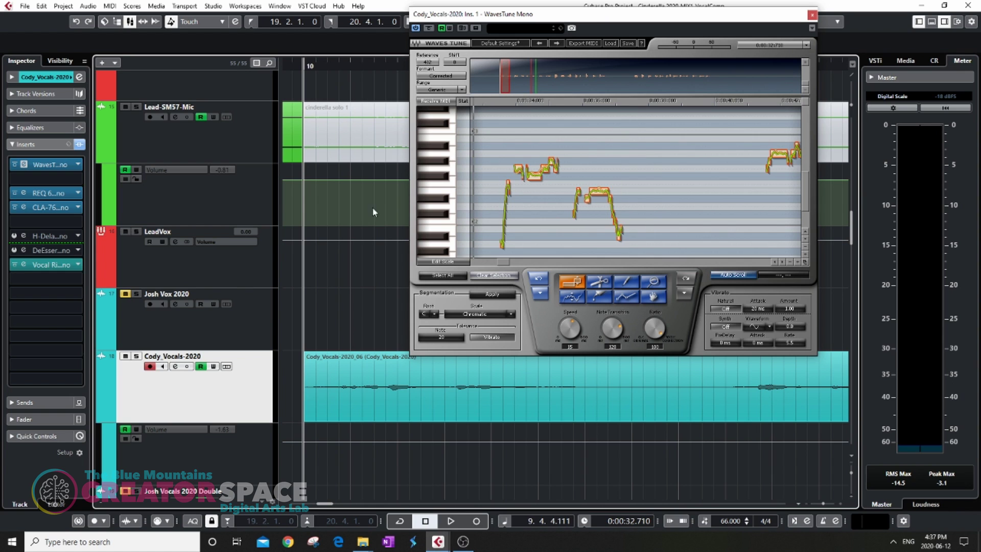
pyautogui.press('space')
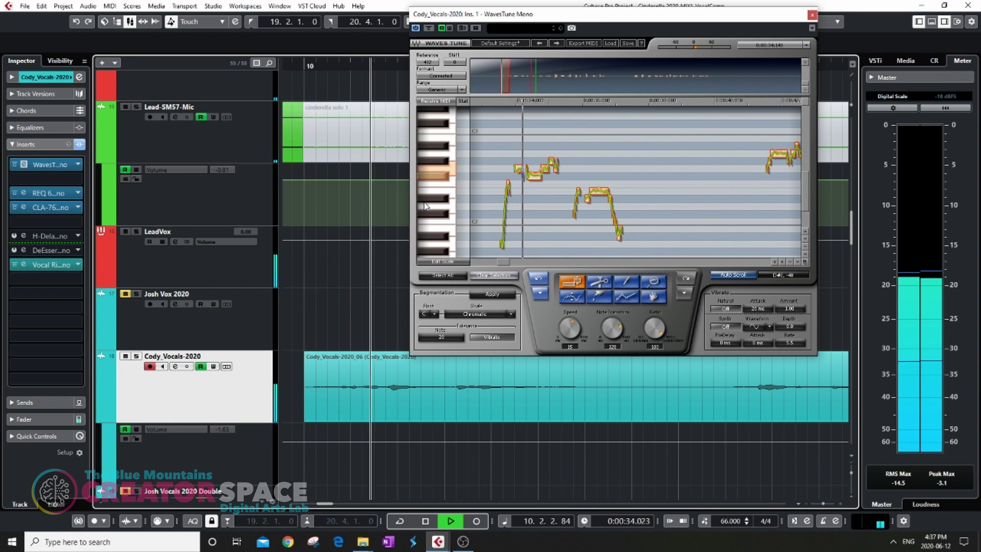
pyautogui.press('space')
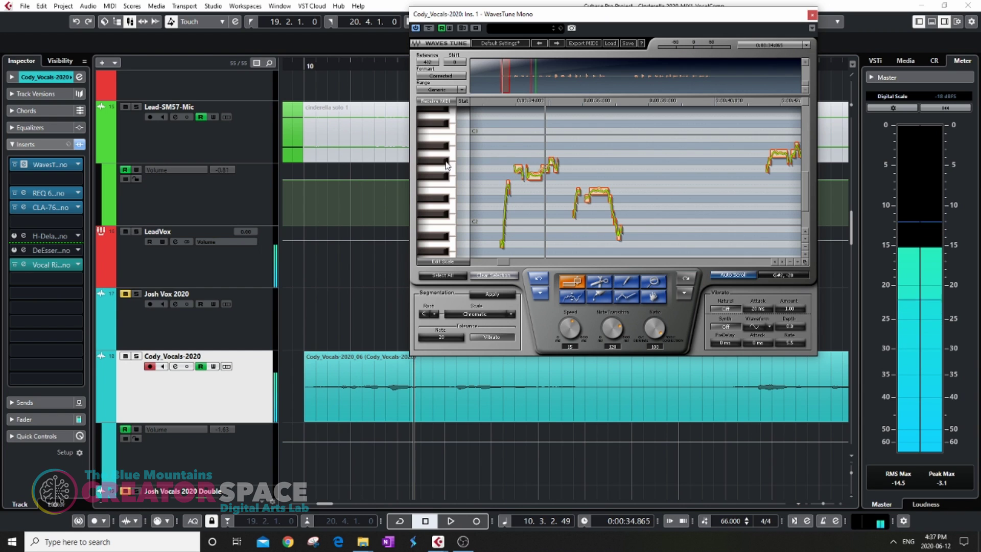
# Step: Audition the F#2 and G#2 piano keys in WavesTune and lower the short note after the opening slide to F#2
pyautogui.click(434, 177)
pyautogui.click(435, 177)
pyautogui.click(434, 177)
pyautogui.click(435, 178)
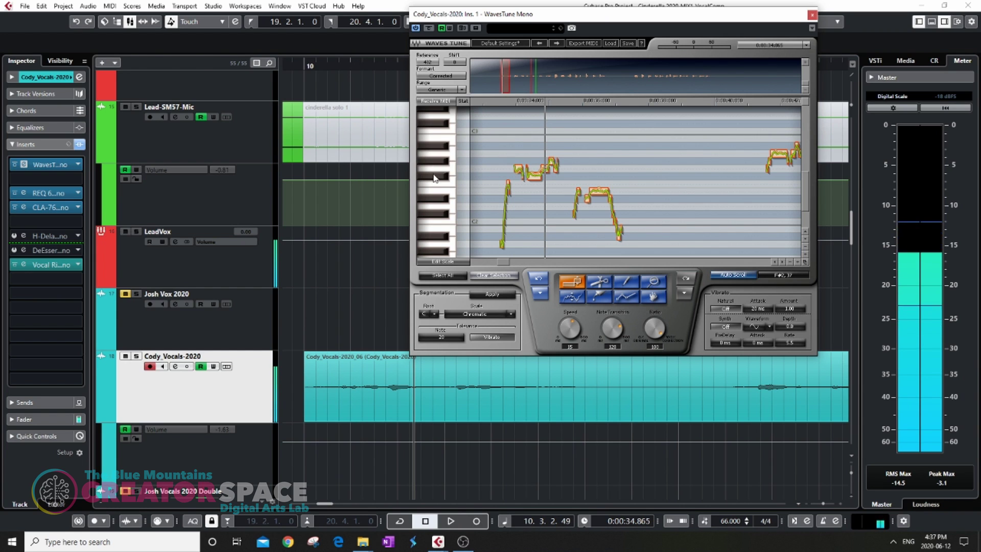
pyautogui.click(436, 178)
pyautogui.click(434, 177)
pyautogui.click(434, 162)
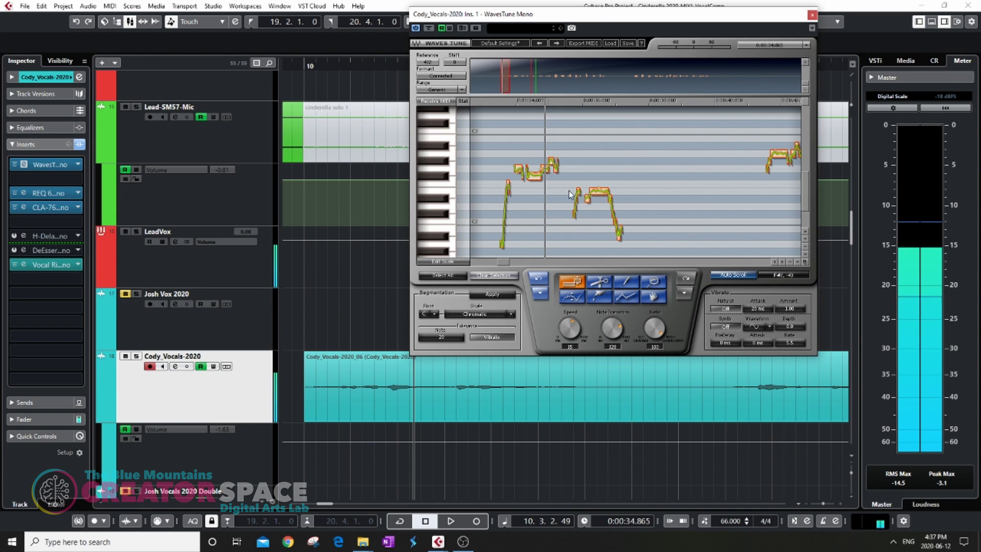
pyautogui.click(528, 174)
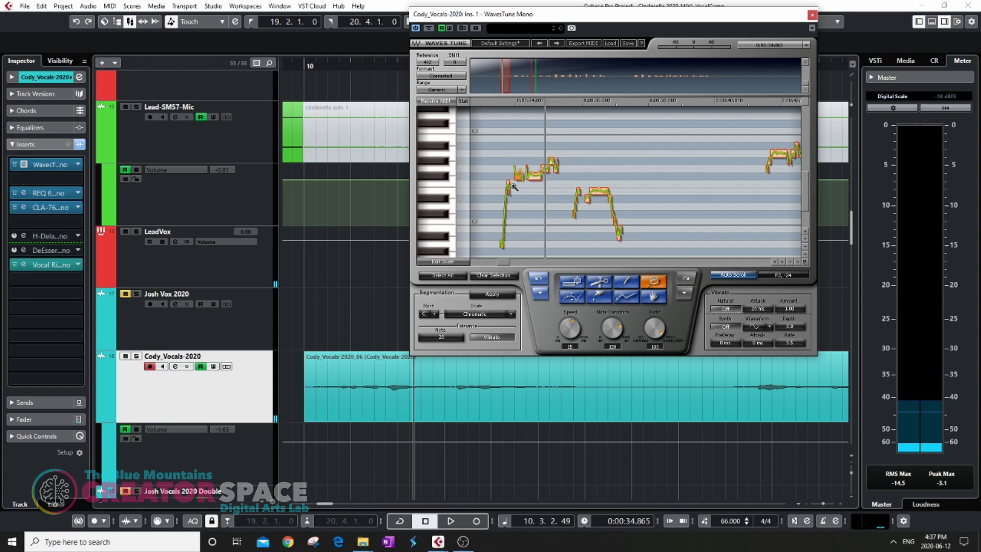
# Step: Raise the short note following the held F#2 note in the first phrase to G#2 and play the phrase back
pyautogui.scroll(4, 529, 198)
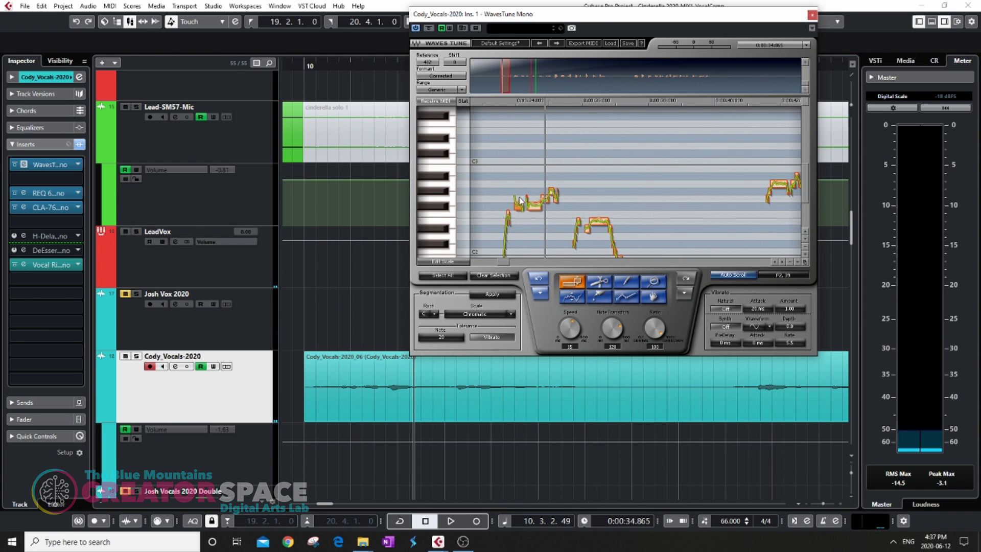
pyautogui.press('ctrl')
pyautogui.moveTo(480, 170); pyautogui.dragTo(721, 253)
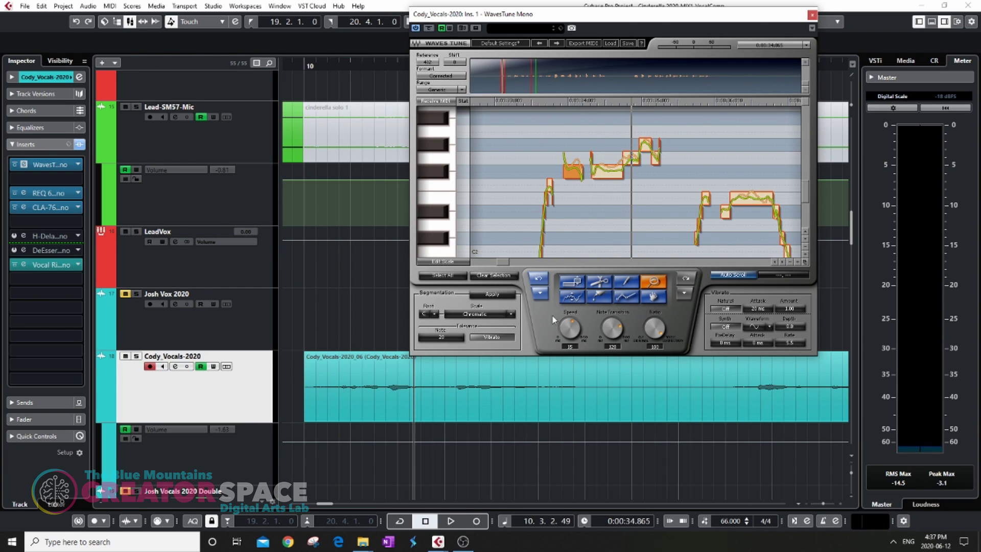
pyautogui.click(582, 284)
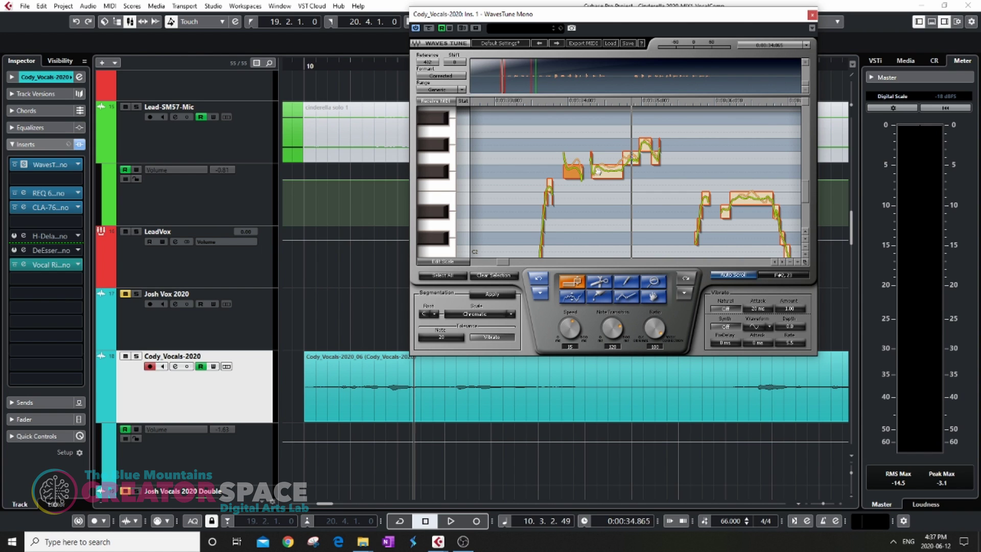
pyautogui.click(492, 100)
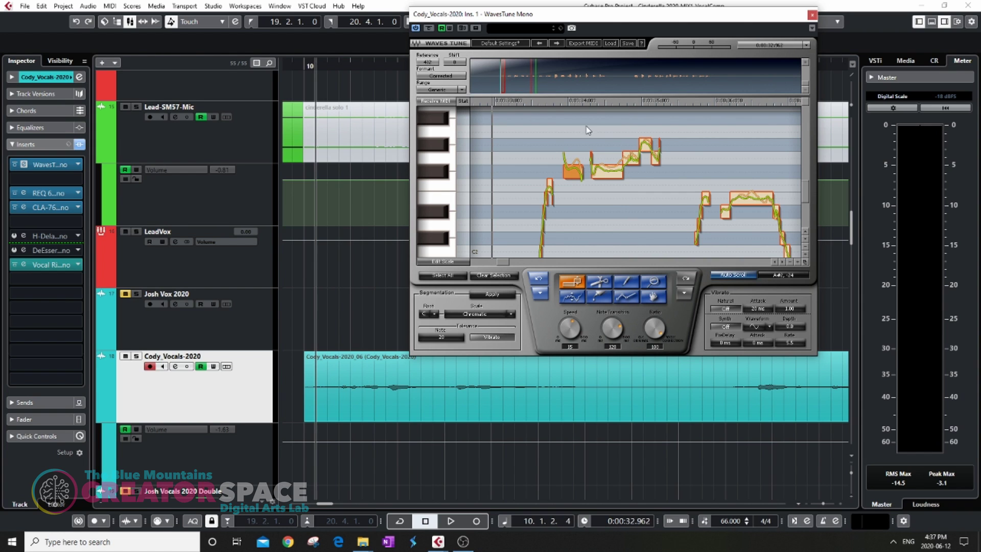
pyautogui.moveTo(636, 158); pyautogui.dragTo(638, 155)
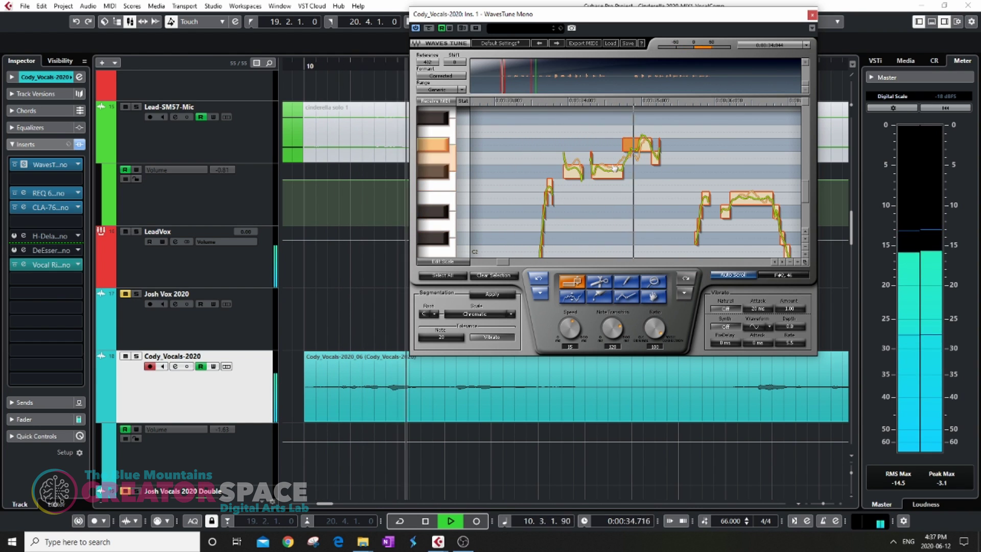
pyautogui.press('space')
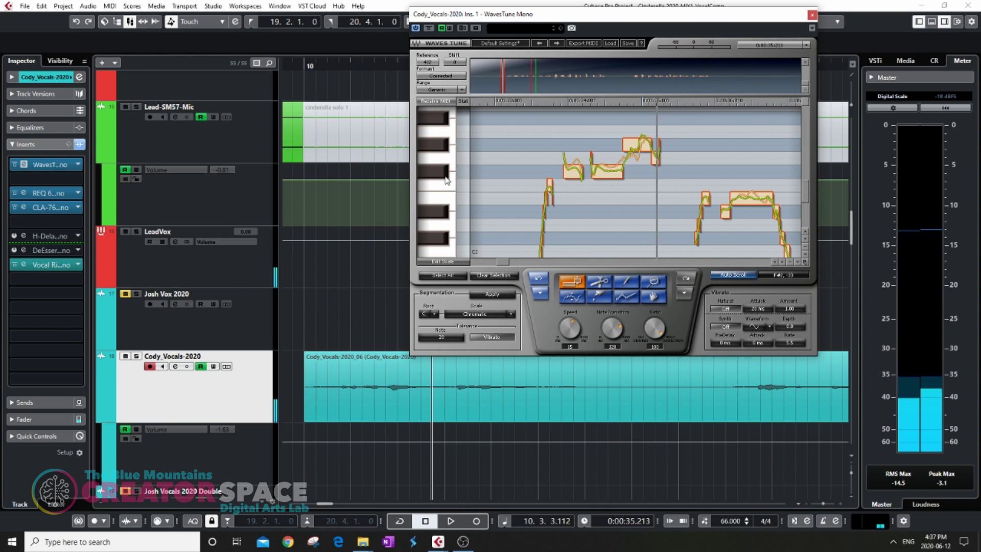
# Step: Set the note transition of the first phrase's high G#2 note to 59 and raise the short note after it to G#2
pyautogui.press('space')
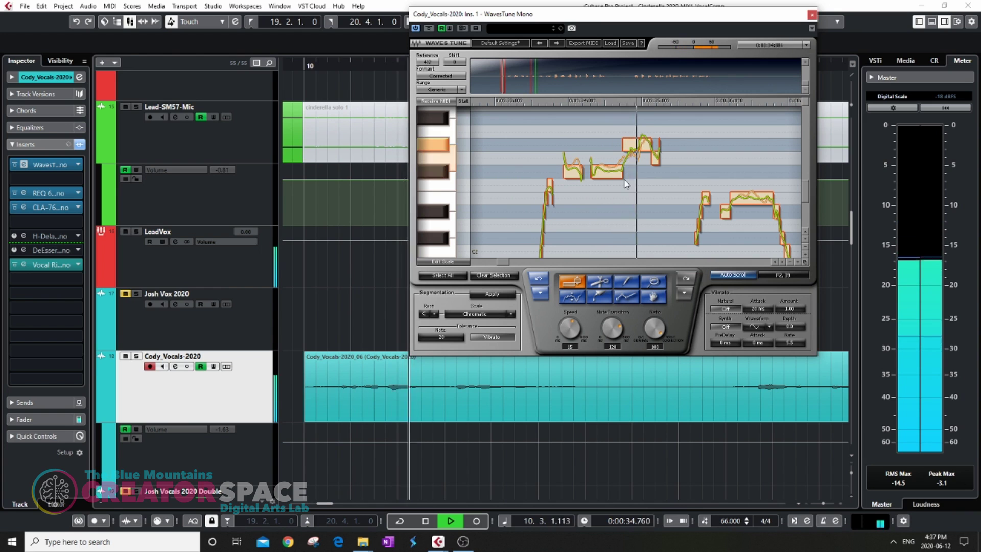
pyautogui.press('space')
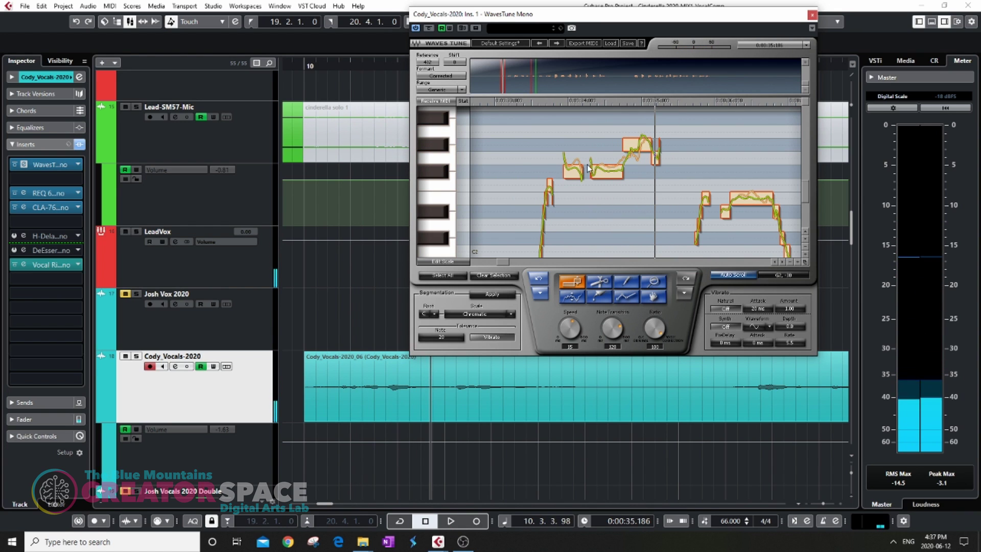
pyautogui.click(541, 280)
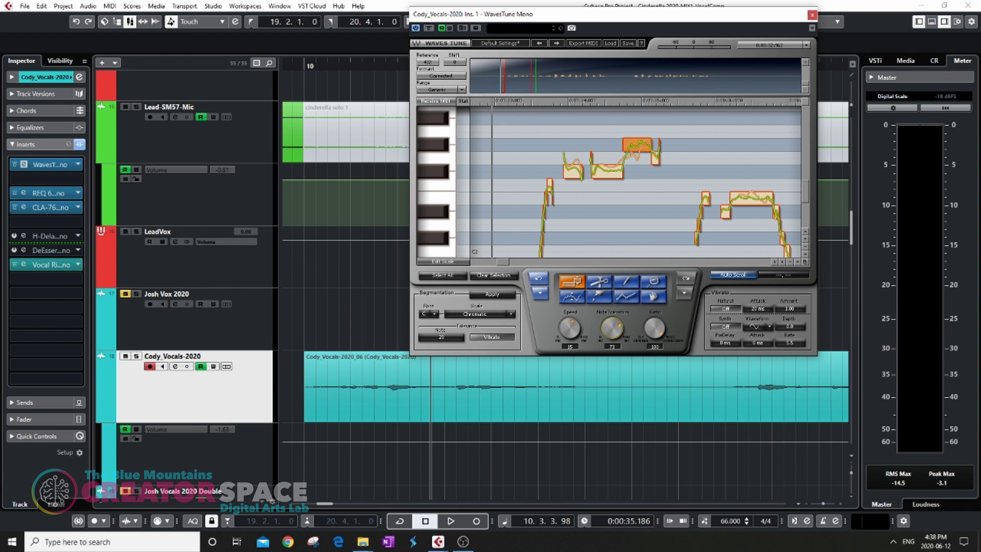
pyautogui.click(480, 103)
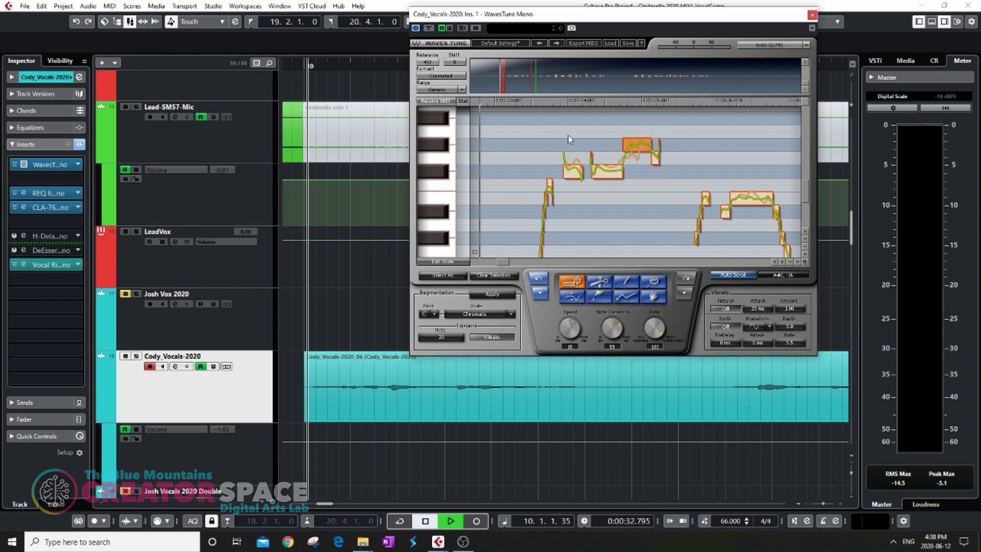
pyautogui.press('space')
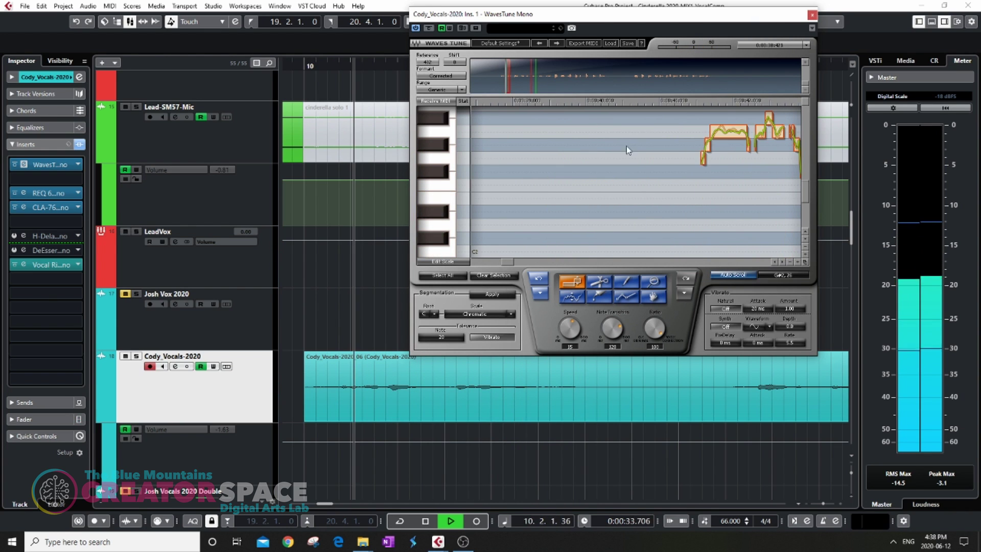
pyautogui.click(549, 105)
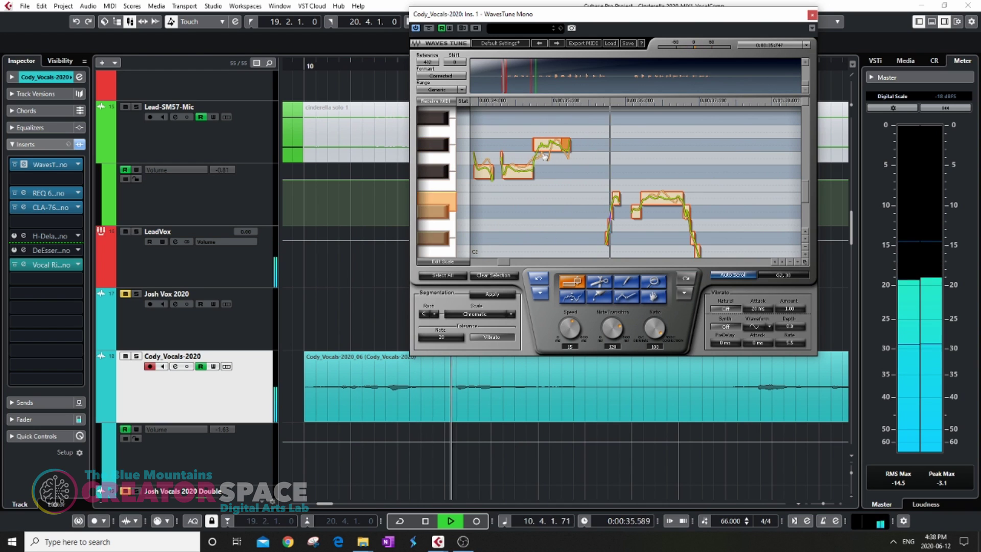
# Step: Stop playback and audition the D#2 and E2 piano keys against the low notes closing the first phrase
pyautogui.press('space')
pyautogui.click(442, 204)
pyautogui.click(443, 205)
pyautogui.click(440, 213)
pyautogui.click(441, 213)
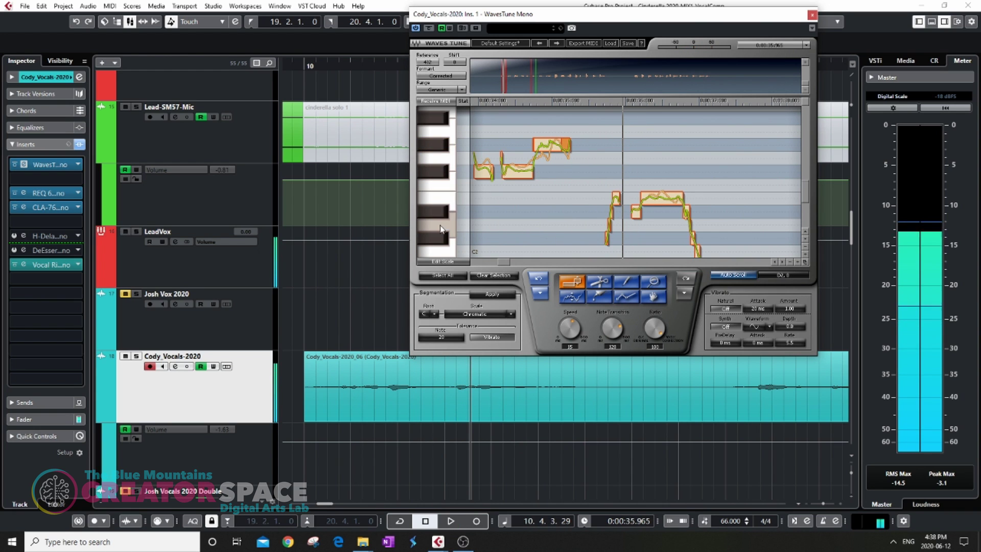
pyautogui.click(445, 204)
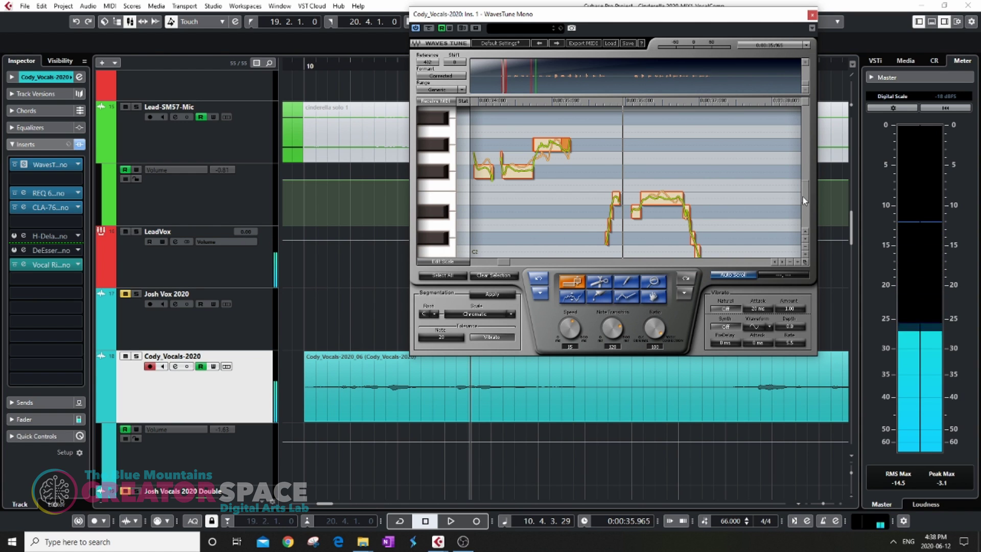
pyautogui.moveTo(802, 197); pyautogui.dragTo(803, 201)
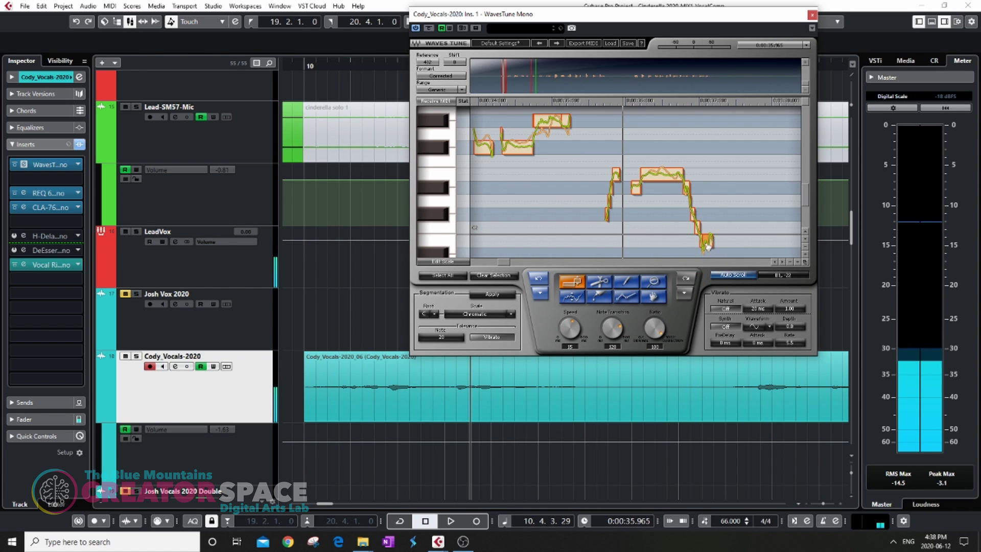
pyautogui.click(442, 173)
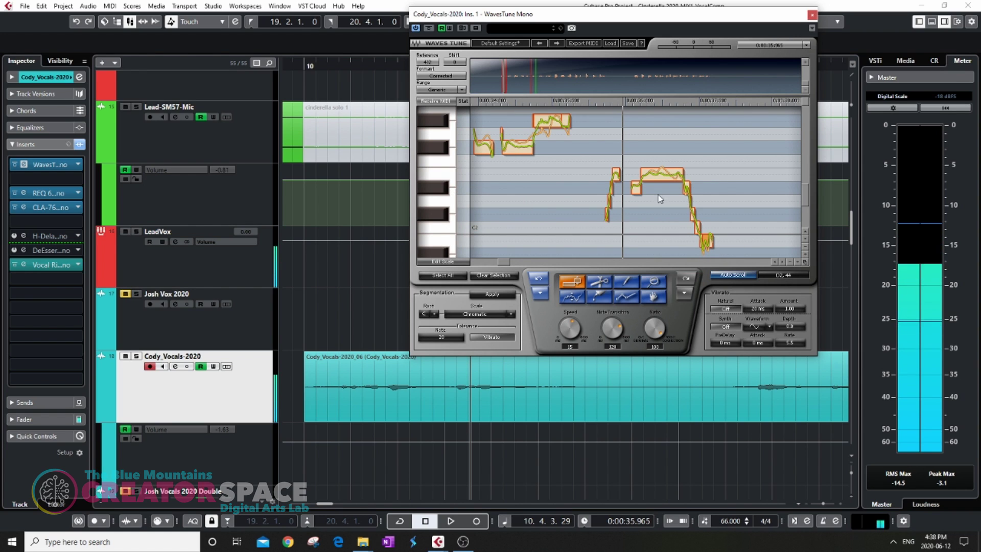
# Step: Play on through the phrase after bar 12, audition the A2 key and lower the phrase's short A#2 peak to A2
pyautogui.click(500, 104)
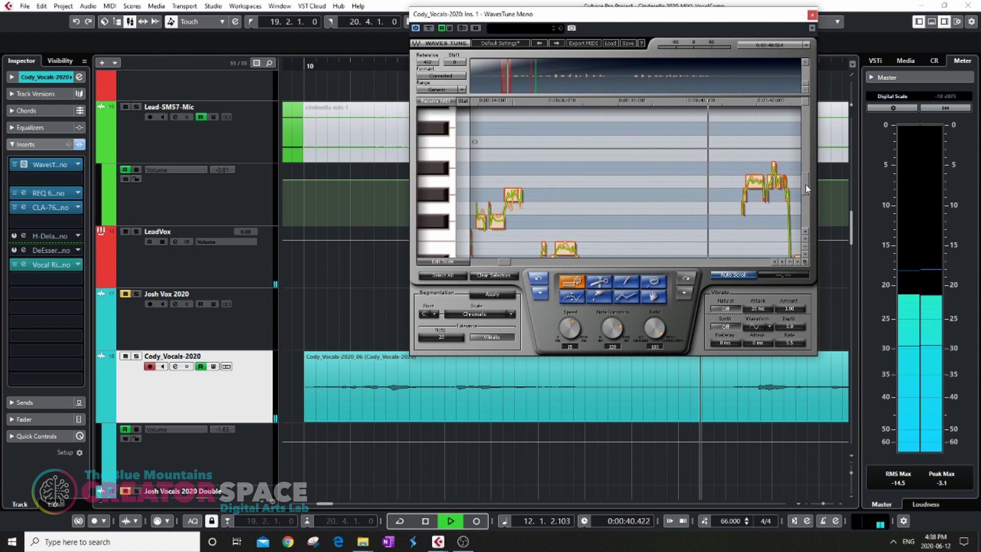
pyautogui.click(782, 262)
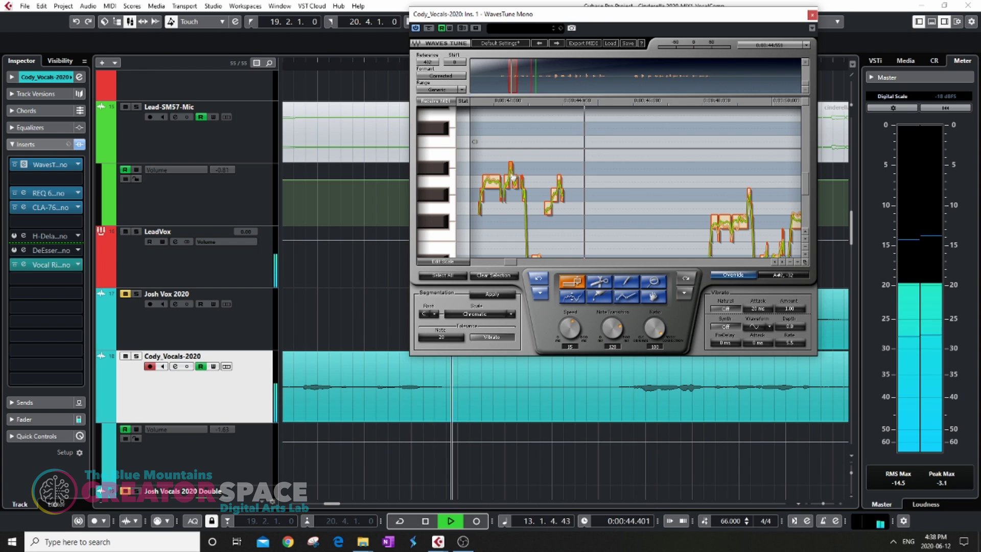
pyautogui.press('space')
pyautogui.click(444, 186)
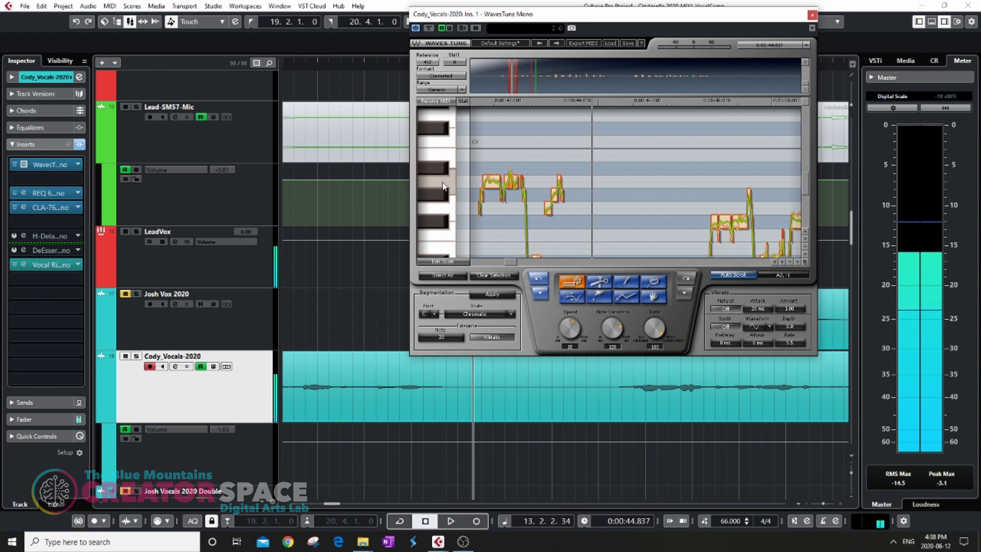
# Step: Audition the E2 key and raise the low D#2 note after the drop in the bar 12 phrase to E2
pyautogui.moveTo(808, 188); pyautogui.dragTo(807, 197)
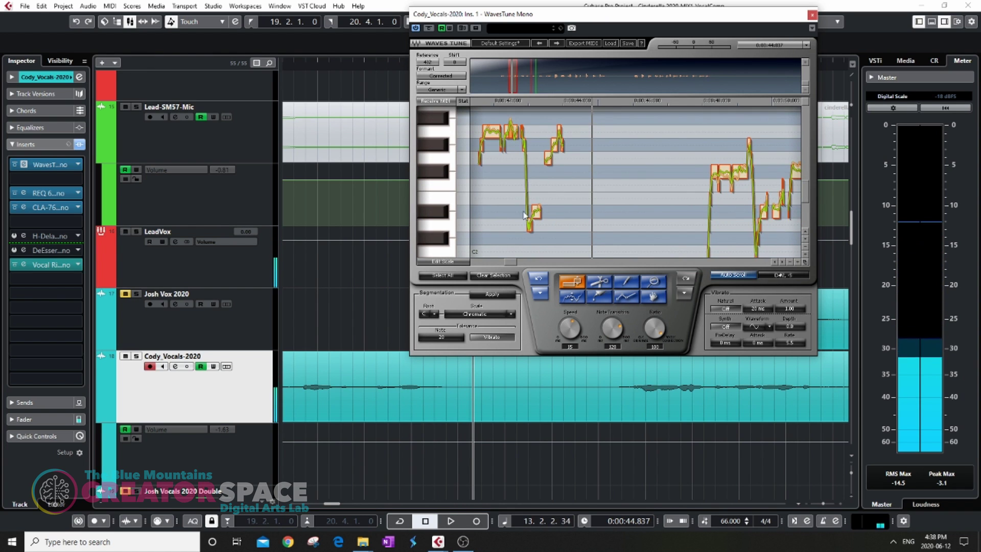
pyautogui.click(440, 207)
pyautogui.click(444, 205)
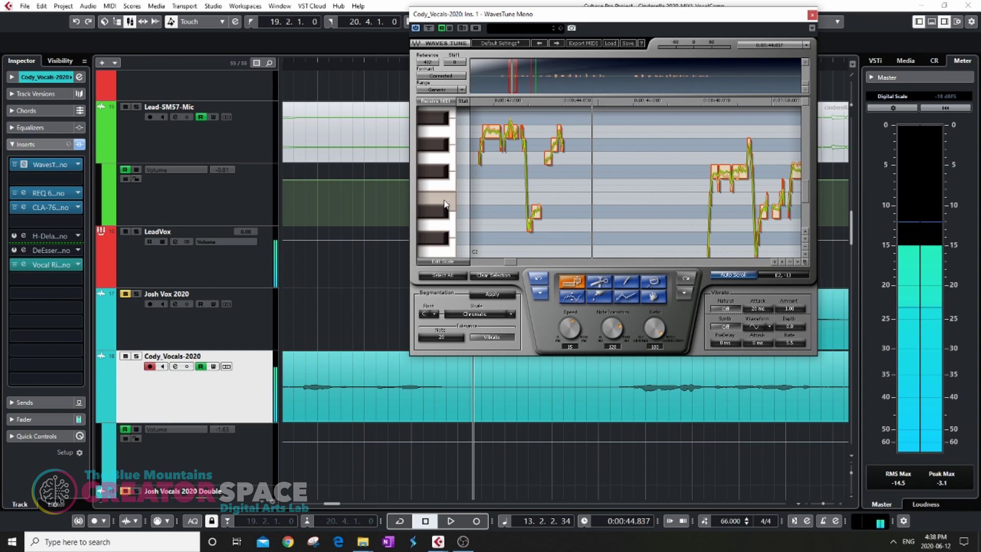
pyautogui.moveTo(488, 206); pyautogui.dragTo(551, 231)
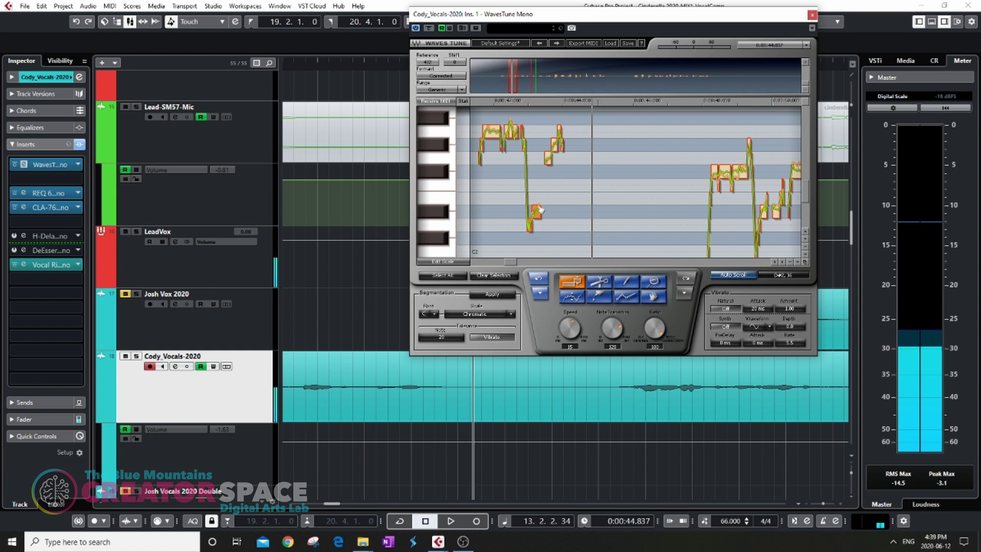
pyautogui.click(449, 198)
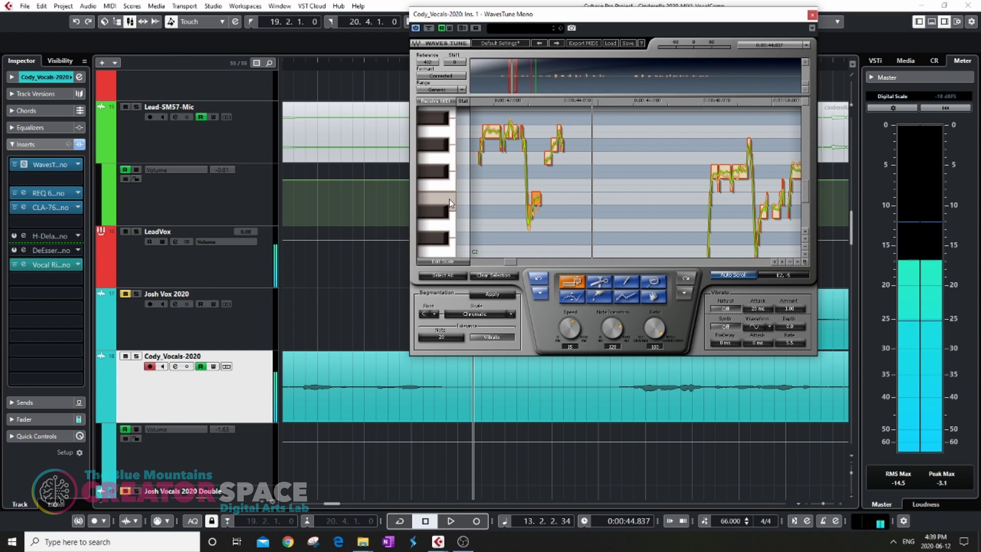
# Step: Replay the bar 12 phrase, audition the G#2 and F#2 keys, and lower its short trailing note to F#2
pyautogui.click(447, 137)
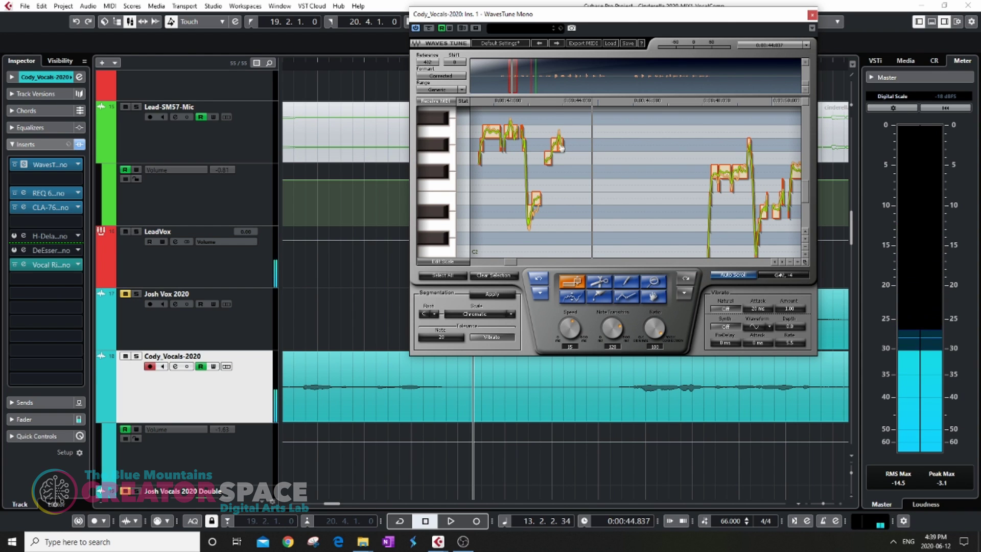
pyautogui.click(483, 104)
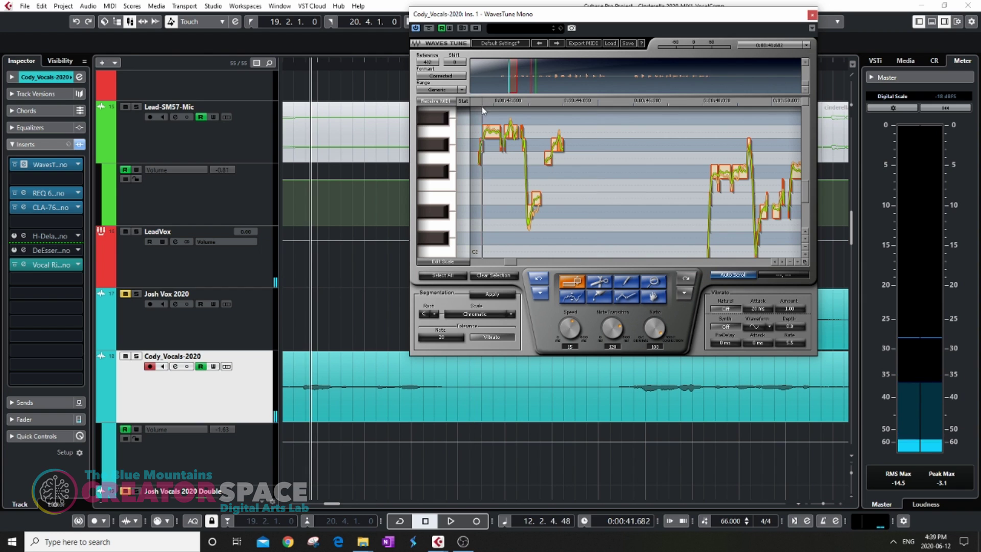
pyautogui.press('space')
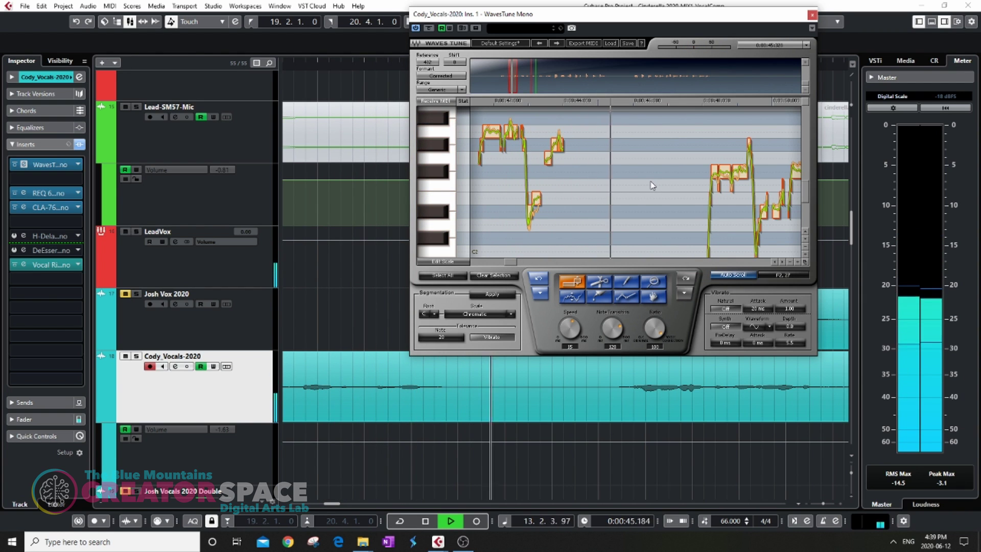
pyautogui.press('space')
pyautogui.click(443, 171)
pyautogui.click(443, 171)
pyautogui.click(444, 172)
# Step: Play the bar 14 phrase, audition the E2 key and raise the two low D#2 notes after its peak to E2
pyautogui.press('space')
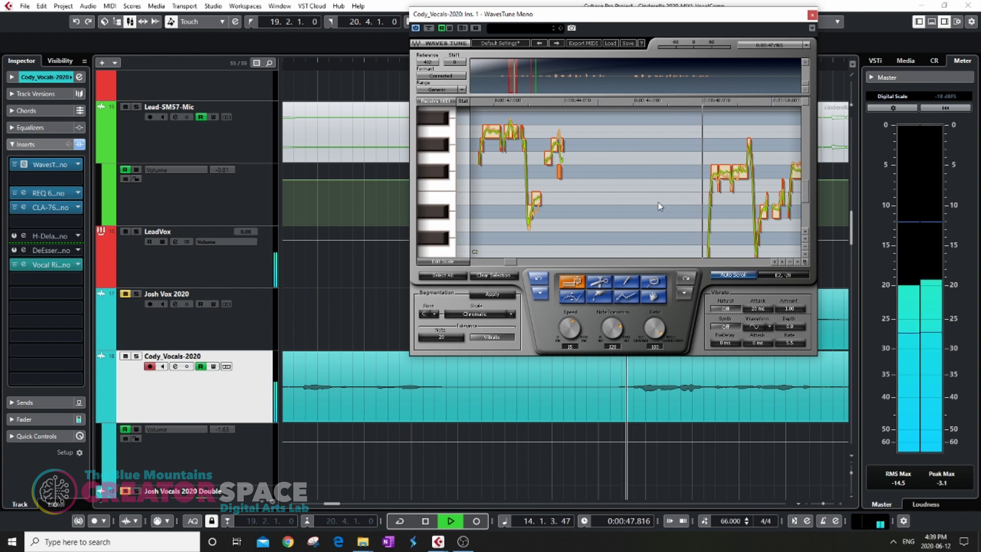
pyautogui.press('space')
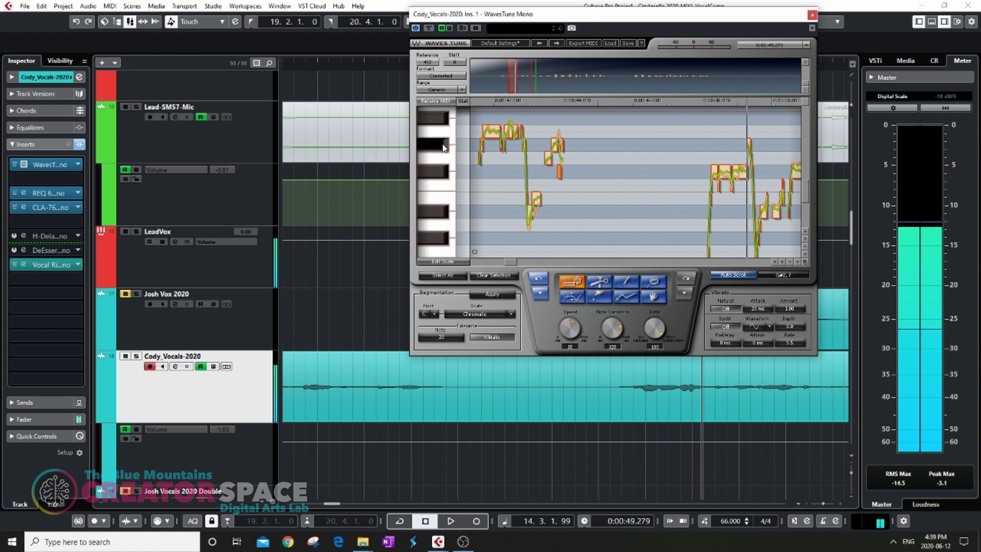
pyautogui.press('space')
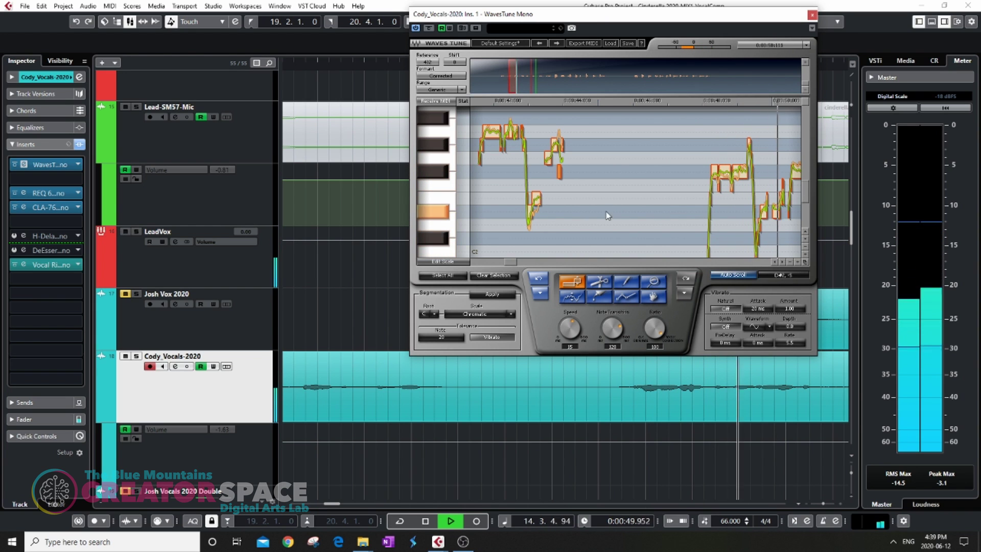
pyautogui.press('space')
pyautogui.click(445, 202)
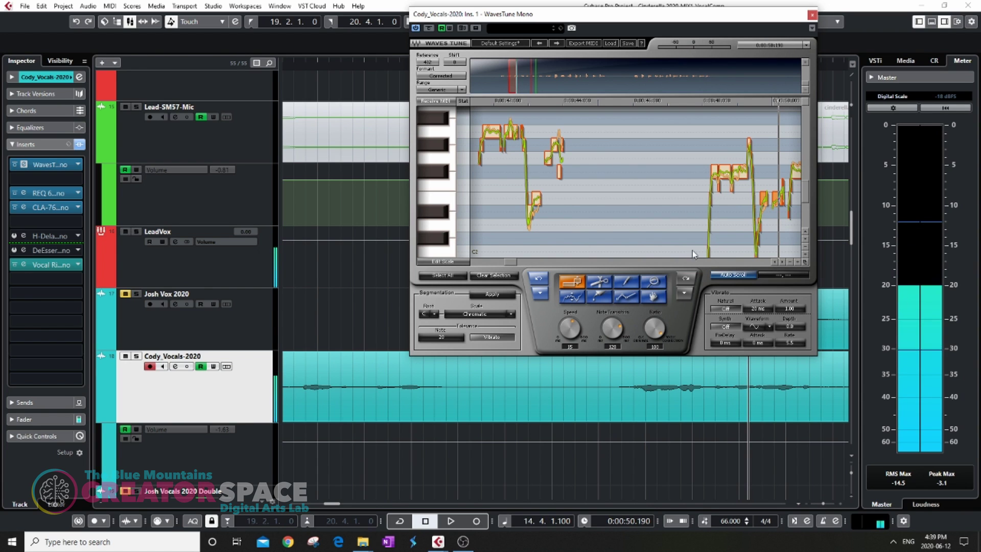
pyautogui.click(448, 201)
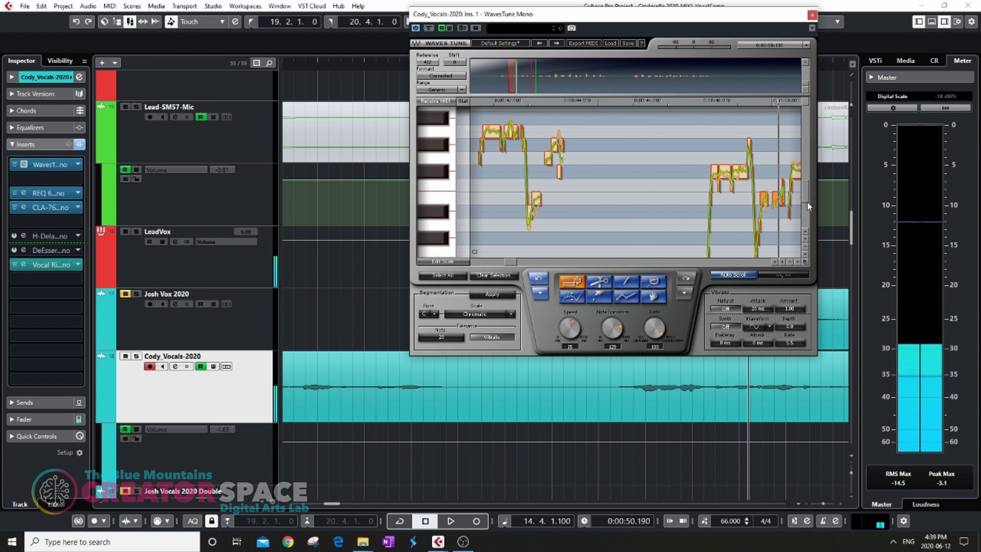
# Step: Replay the bar 14 phrase, audition the F#2, F2 and E2 keys, and lower its last two short notes to E2
pyautogui.click(784, 263)
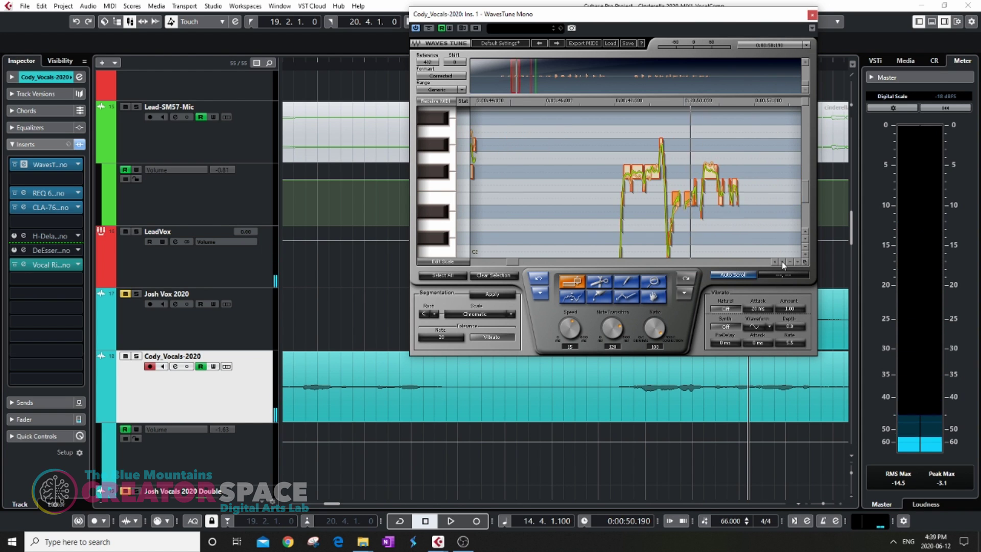
pyautogui.click(582, 100)
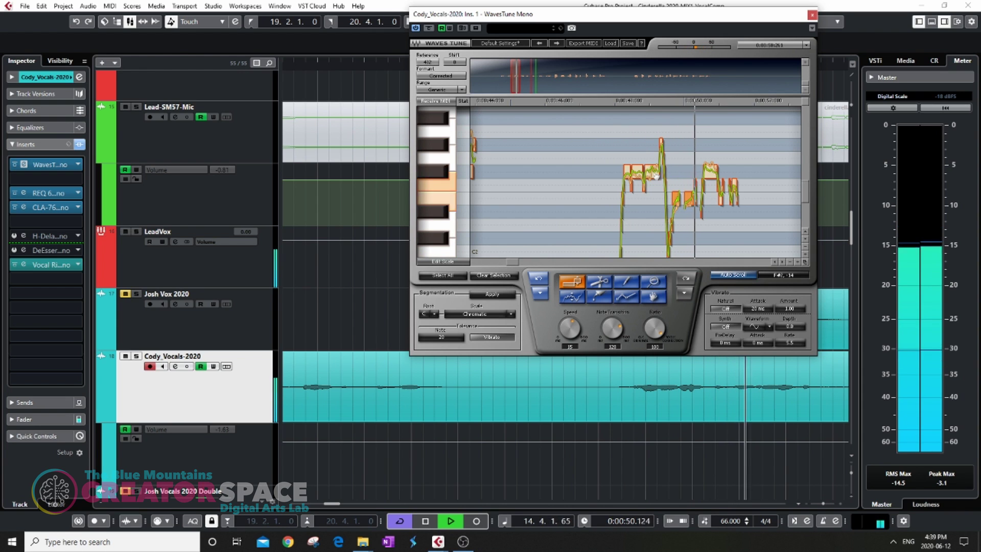
pyautogui.press('space')
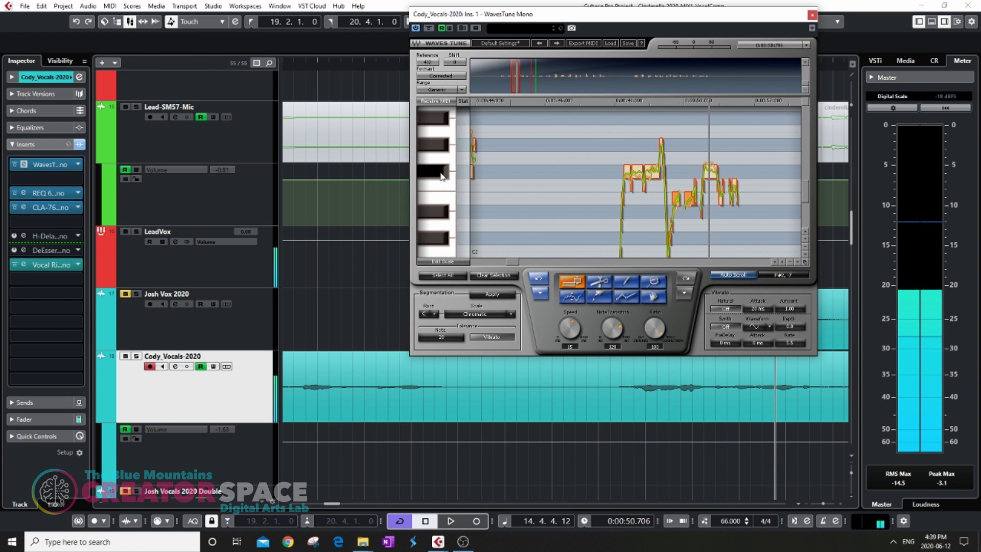
pyautogui.click(445, 176)
pyautogui.click(446, 188)
pyautogui.click(447, 207)
pyautogui.click(448, 208)
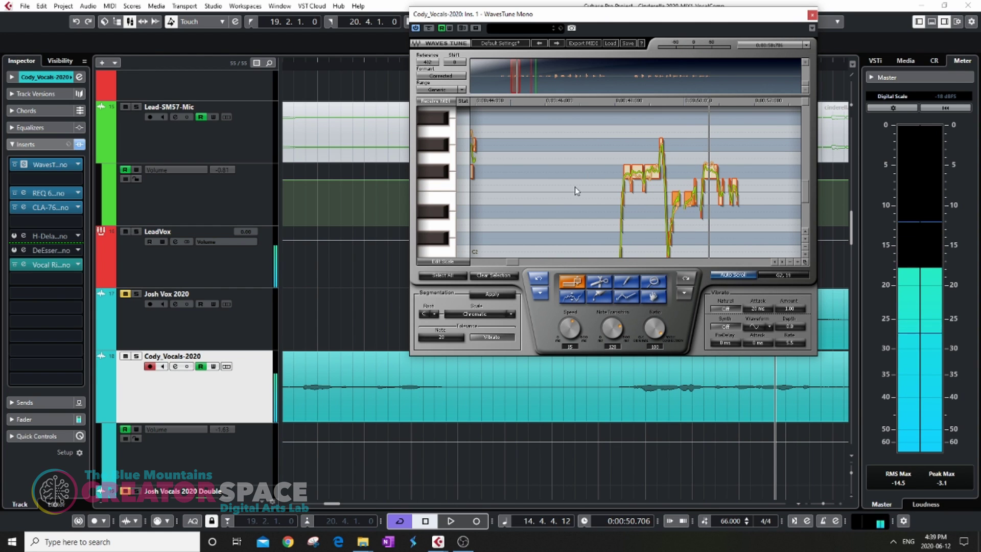
pyautogui.click(443, 175)
pyautogui.click(442, 175)
pyautogui.click(440, 203)
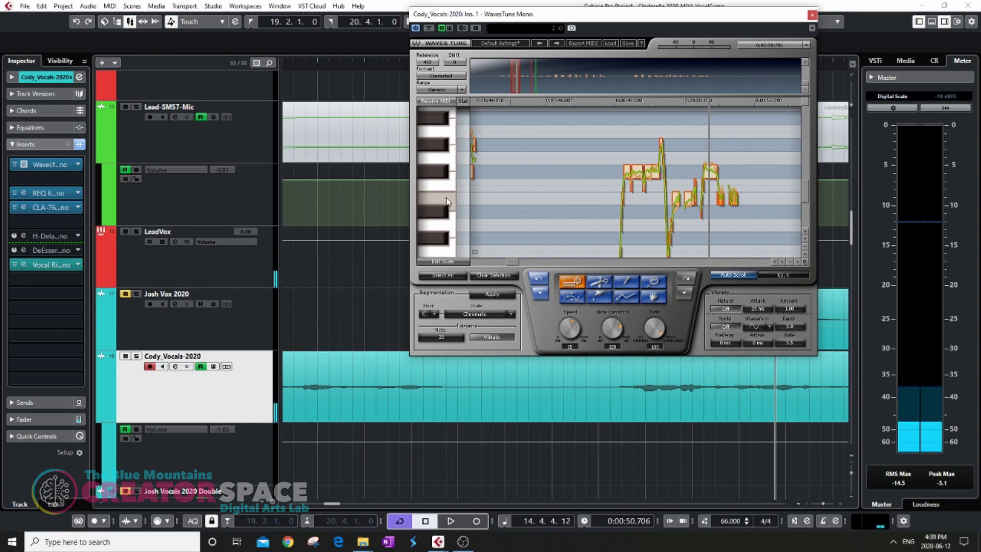
# Step: Play the vocal back from the bar 14 phrase and follow the detected notes of the next phrase into bar 17
pyautogui.click(607, 101)
pyautogui.press('space')
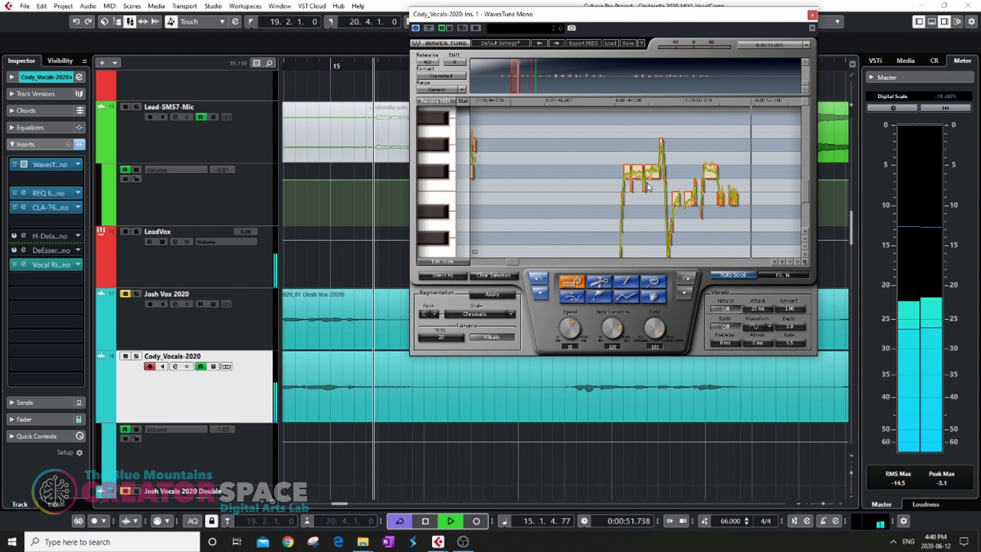
pyautogui.click(782, 261)
pyautogui.click(782, 261)
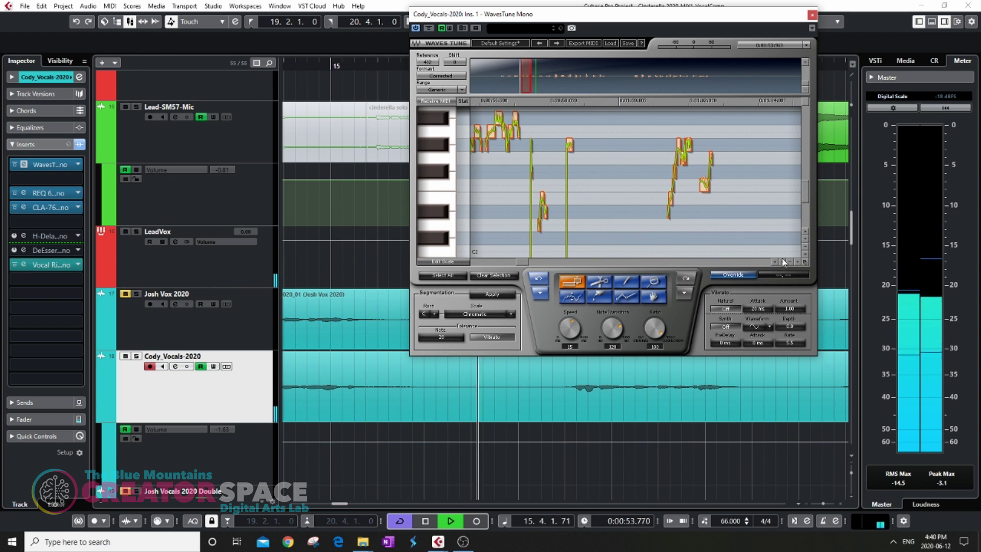
pyautogui.scroll(2, 805, 195)
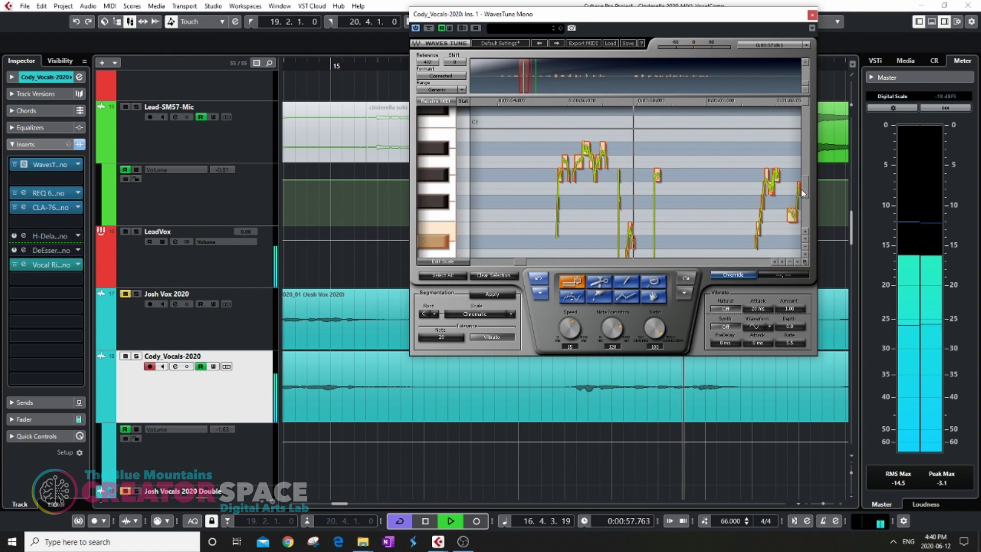
pyautogui.press('space')
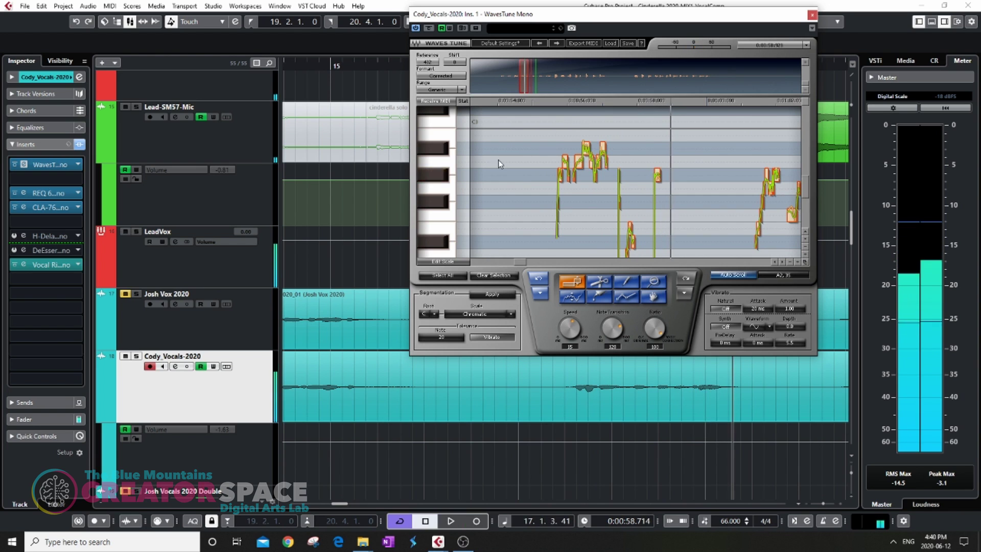
# Step: Audition the A2 key and lower the A#2 peak notes of the bar 16 phrase to A2
pyautogui.click(444, 165)
pyautogui.click(444, 165)
pyautogui.click(445, 165)
pyautogui.click(595, 152)
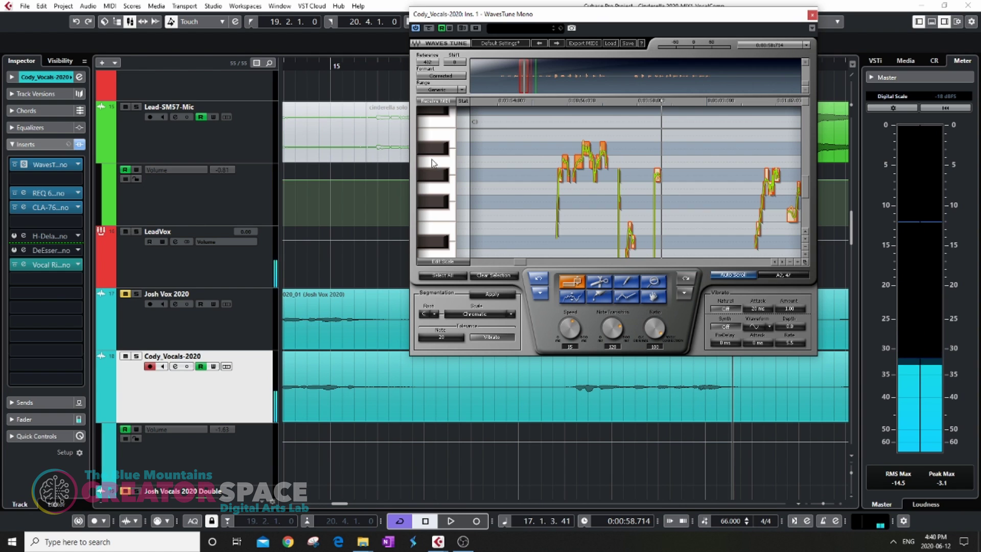
# Step: Replay the bar 16 phrase and audition the E2 and G#2 keys against its trailing notes
pyautogui.click(513, 102)
pyautogui.press('space')
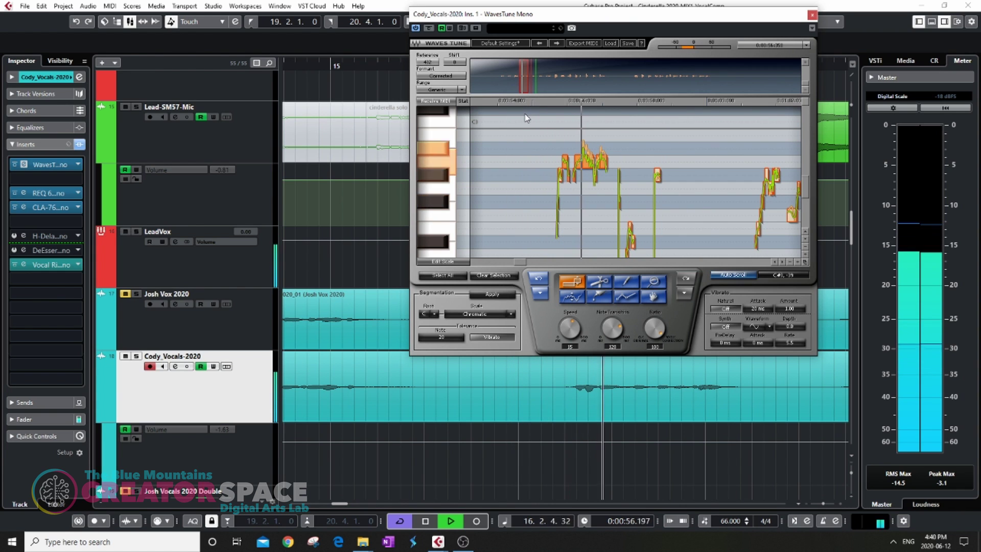
pyautogui.press('space')
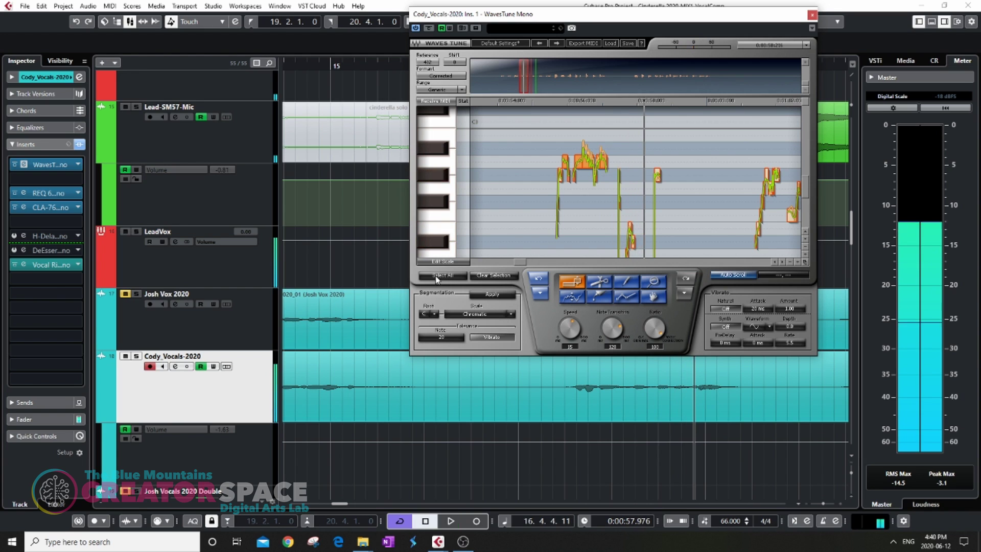
pyautogui.click(442, 168)
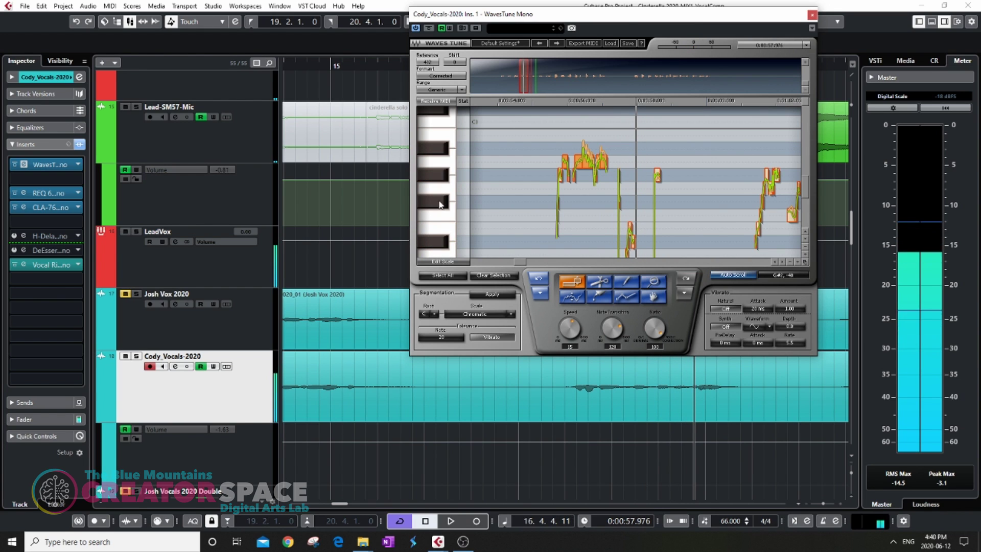
pyautogui.click(439, 229)
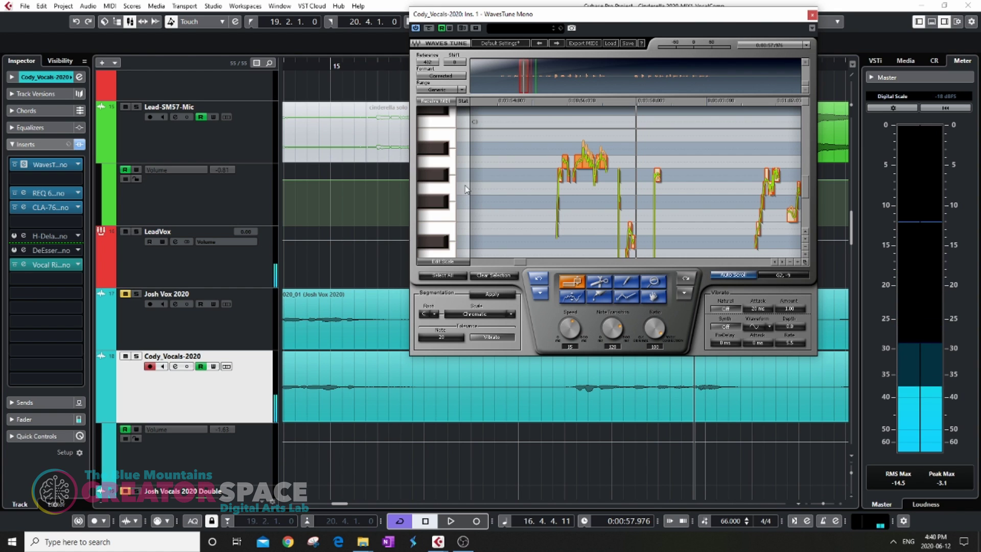
pyautogui.click(441, 176)
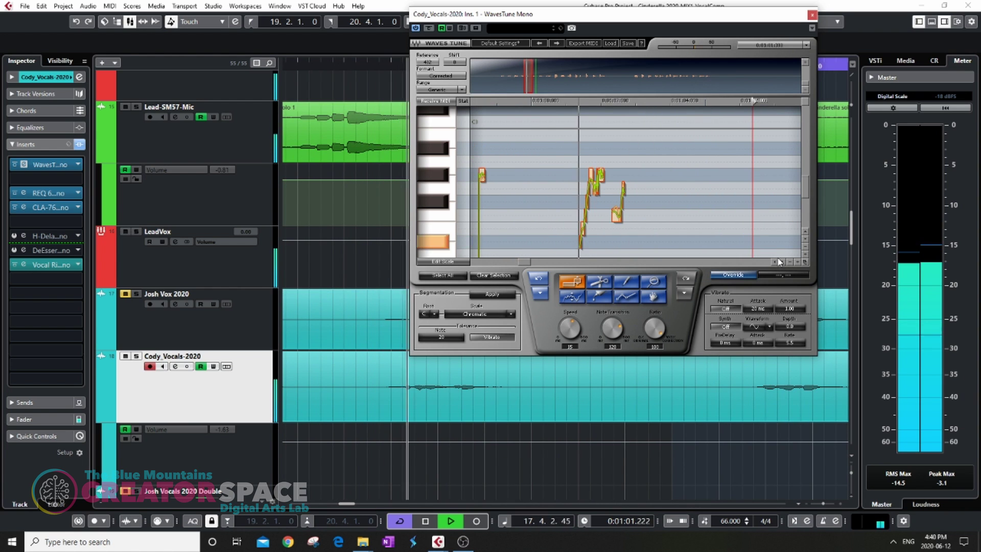
# Step: Play on into bar 18, audition the F2 and F#2 keys, and raise the phrase's last F2 note to F#2
pyautogui.press('space')
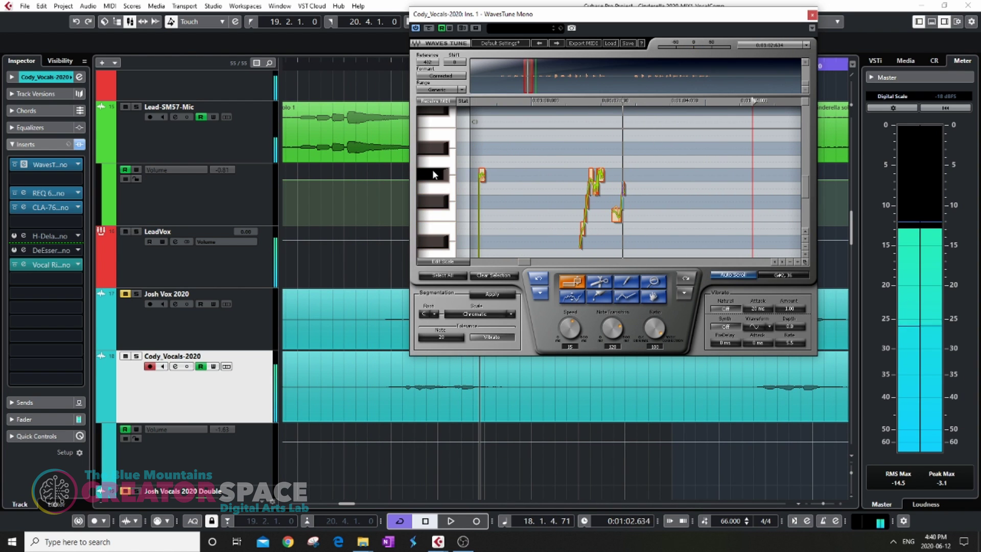
pyautogui.click(443, 216)
pyautogui.click(440, 206)
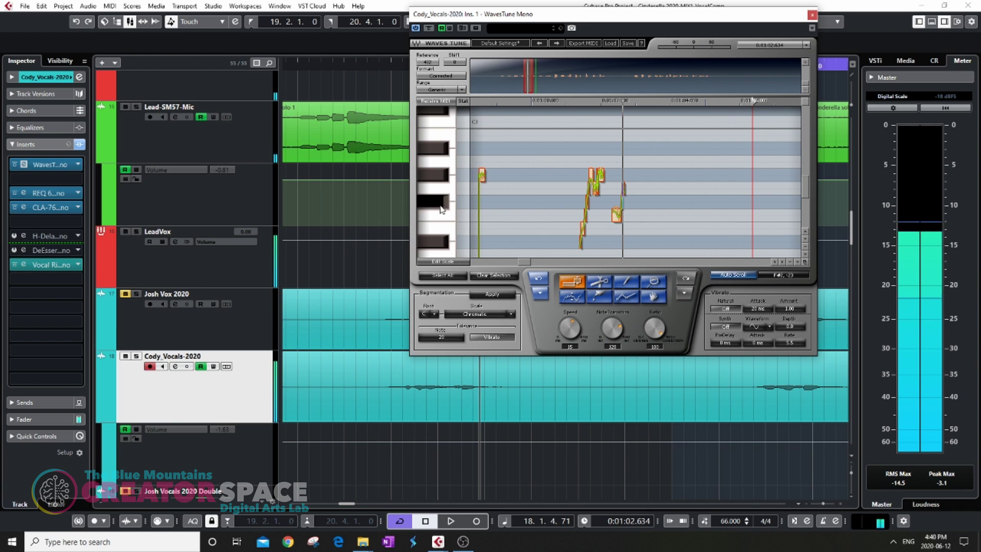
pyautogui.moveTo(617, 214); pyautogui.dragTo(596, 175)
# Step: Raise the G2 part of the bar 18 phrase's peak to G#2 and set the Note Transition to 71
pyautogui.click(443, 176)
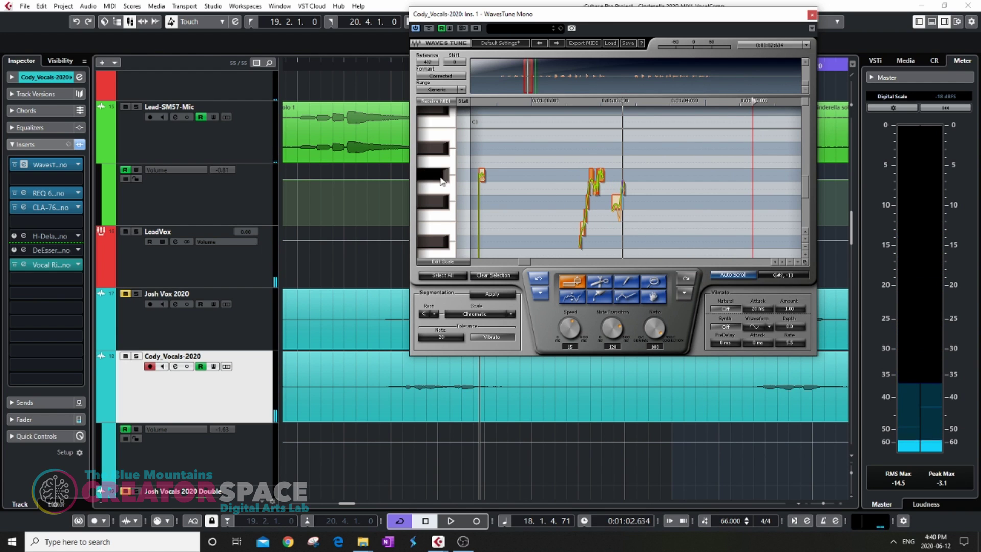
pyautogui.click(443, 176)
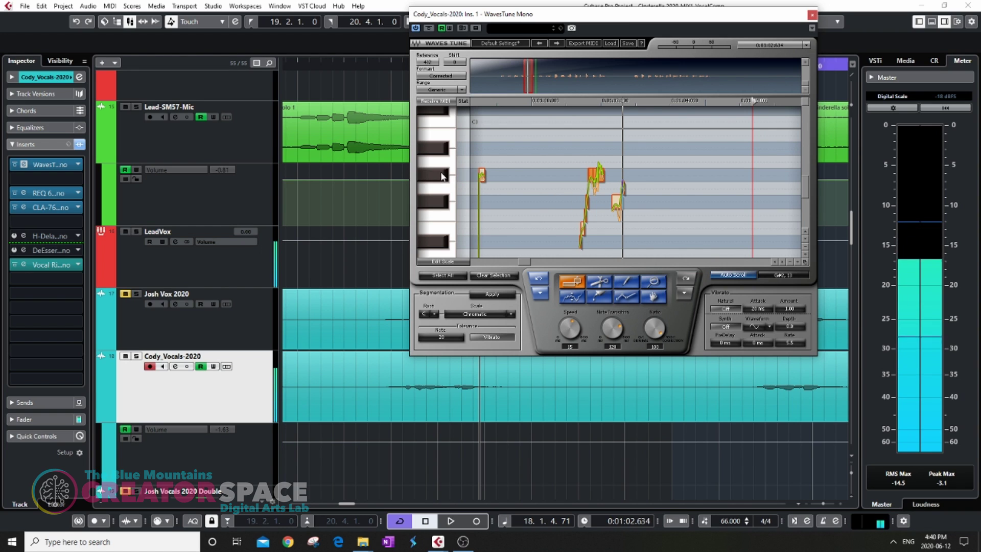
pyautogui.click(442, 201)
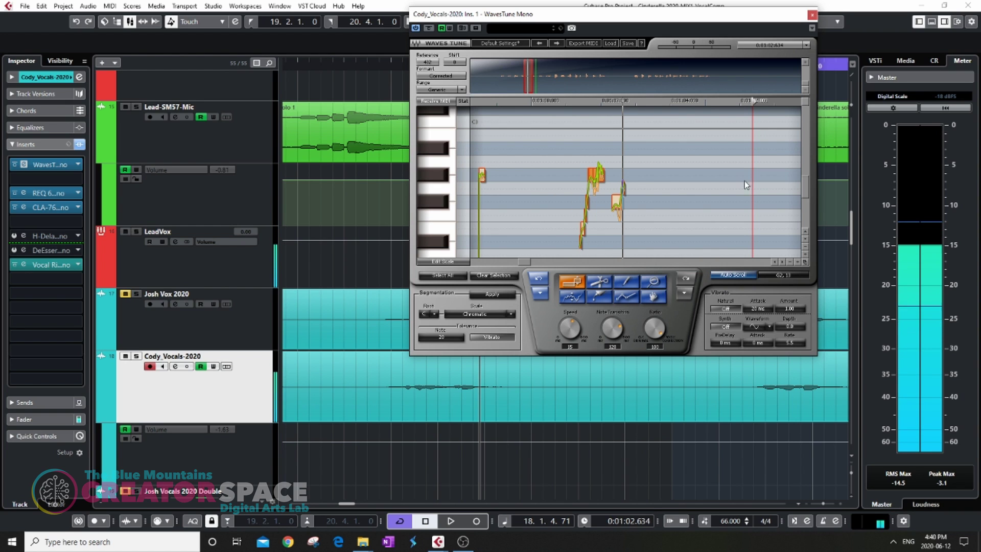
pyautogui.moveTo(611, 328); pyautogui.dragTo(612, 353)
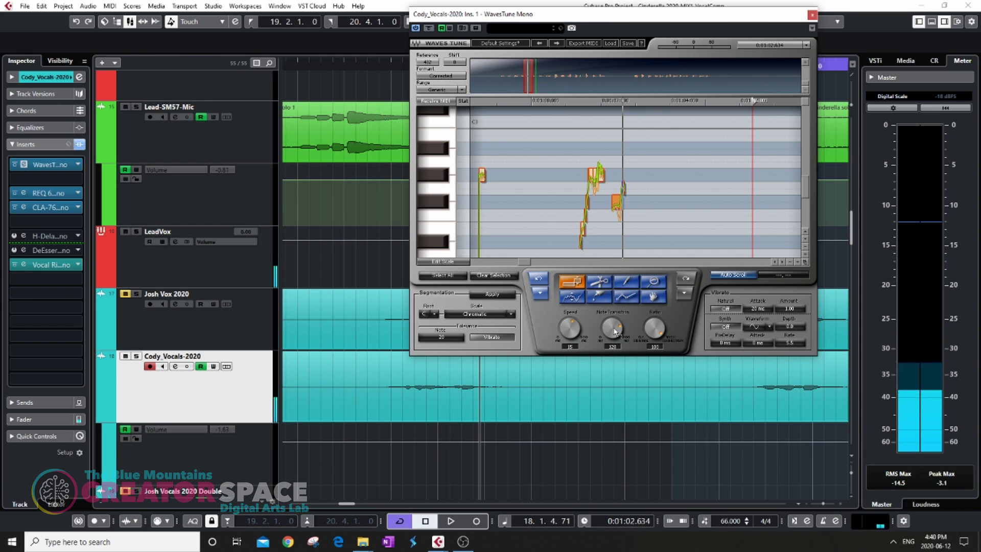
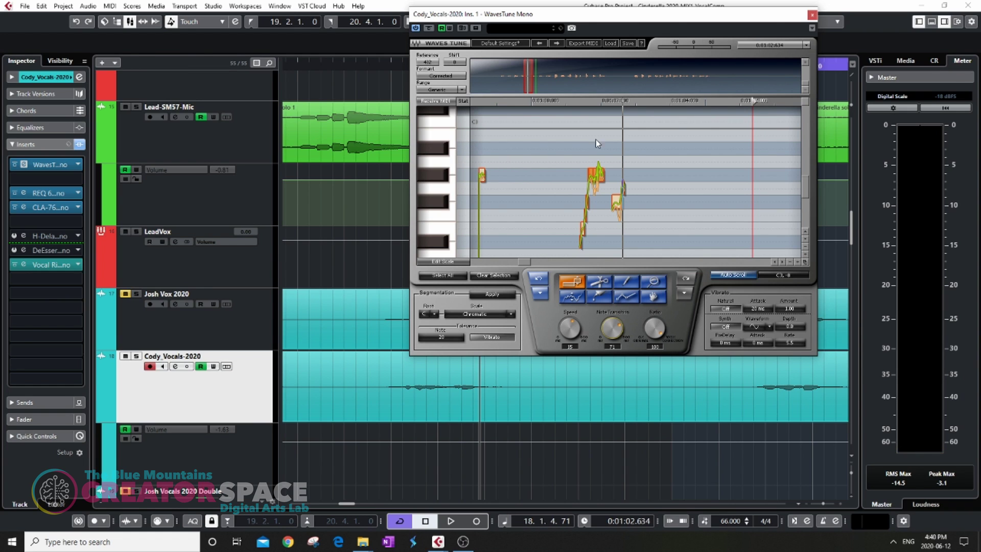
# Step: Turn off cycle playback and play the vocal from just before the bar 18 phrase through the next phrase into bar 20
pyautogui.click(558, 102)
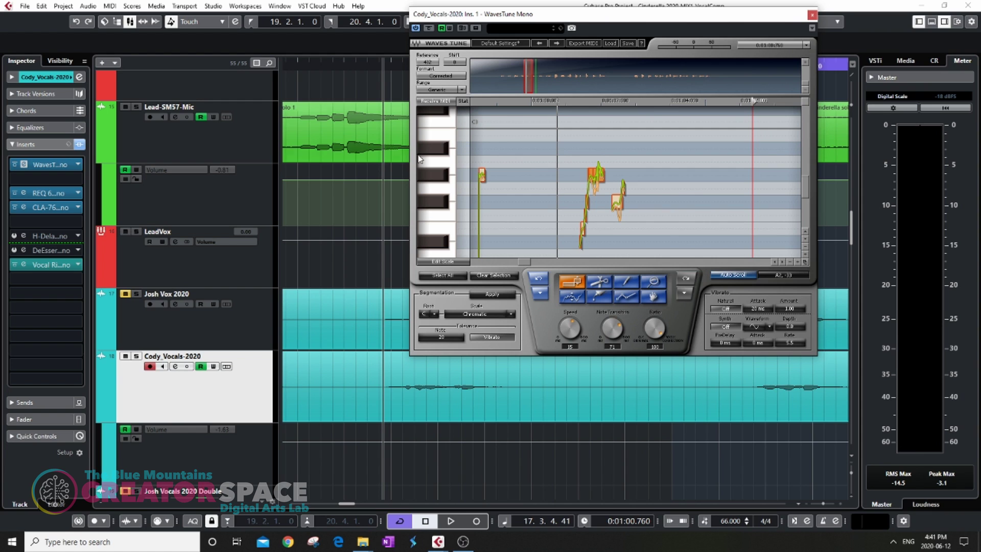
pyautogui.click(790, 261)
pyautogui.moveTo(522, 263); pyautogui.dragTo(528, 264)
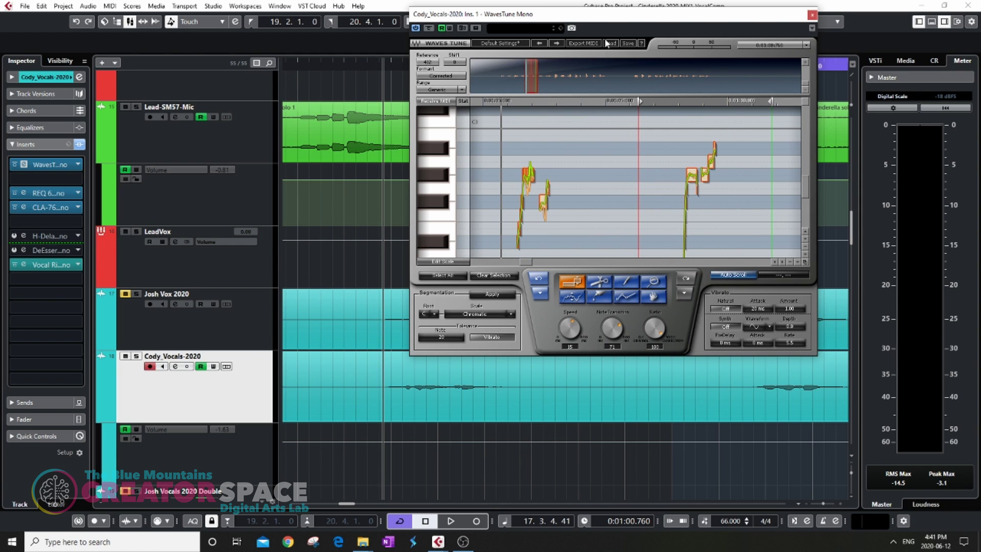
pyautogui.click(403, 521)
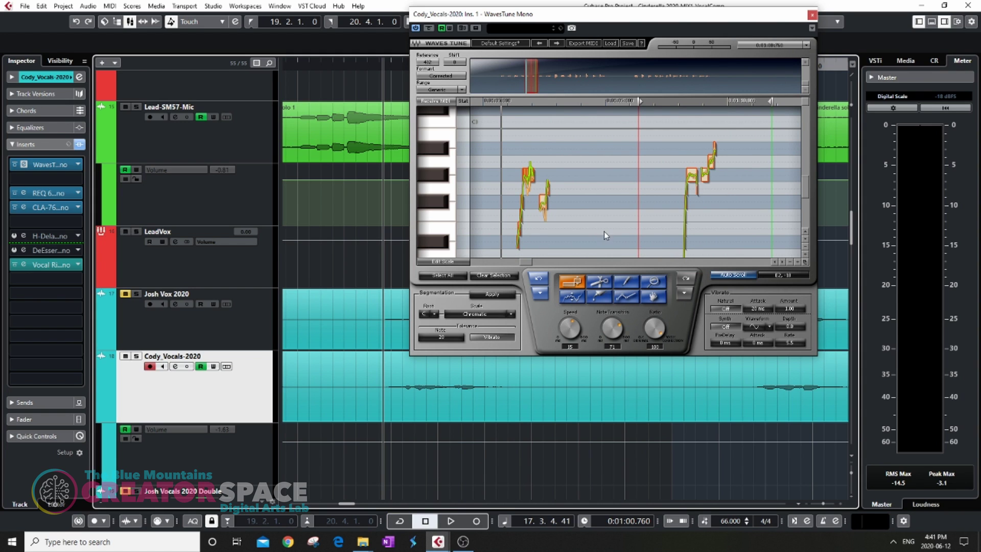
pyautogui.press('space')
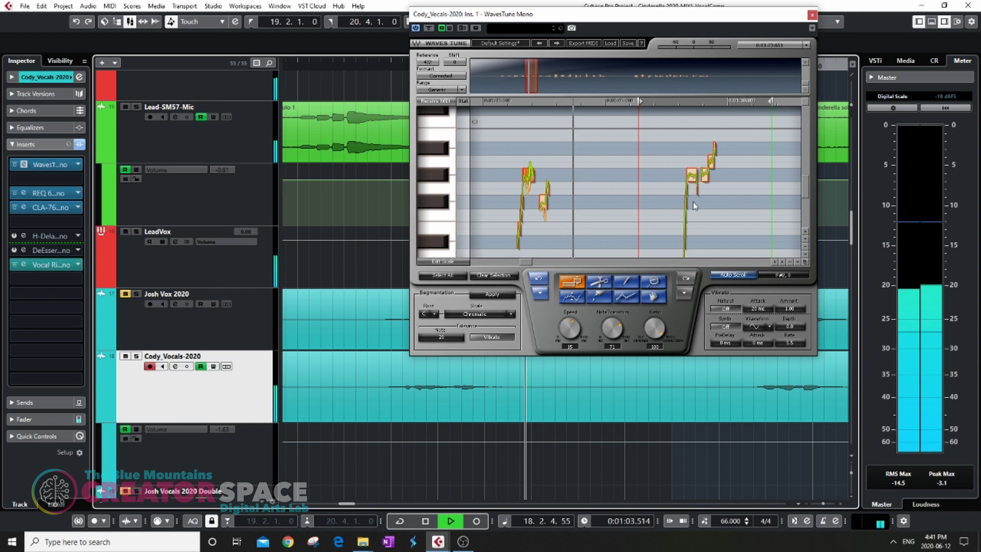
pyautogui.click(781, 262)
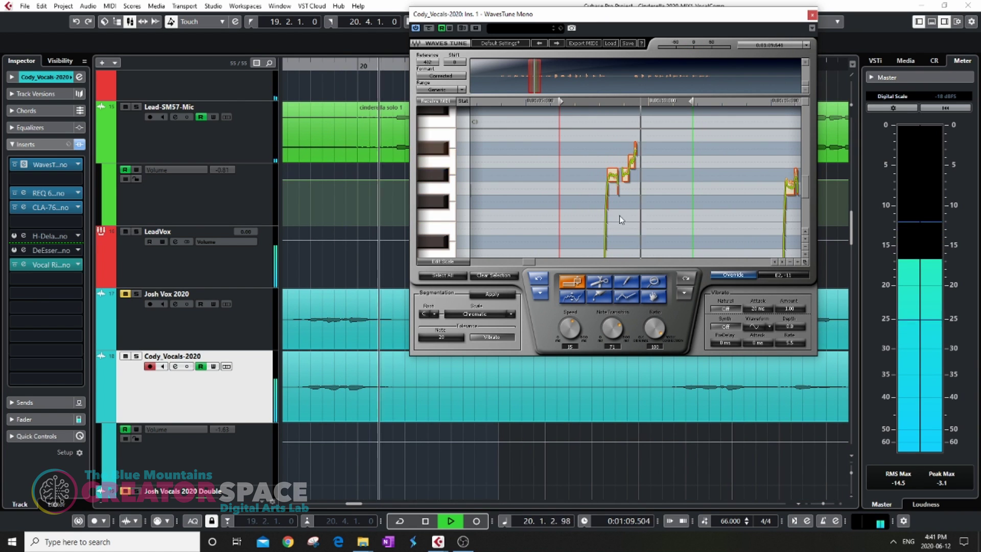
pyautogui.press('space')
# Step: Audition the A2 key against the rising end of the phrase near bar 20
pyautogui.click(453, 165)
pyautogui.click(446, 166)
pyautogui.click(447, 163)
pyautogui.click(445, 158)
pyautogui.click(443, 166)
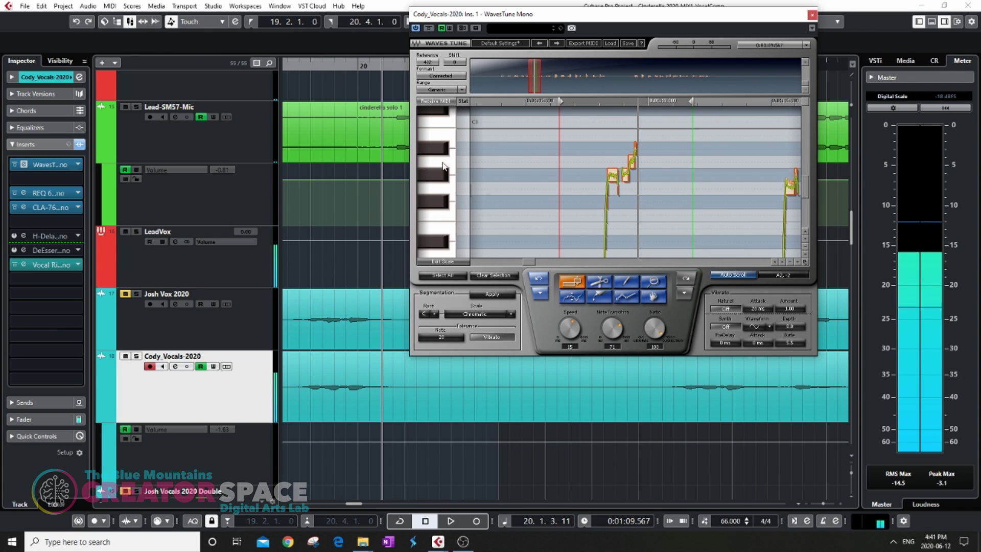
# Step: Play on into the bar 21 phrase, raise its opening G2 note to G#2, and continue playback into bar 22
pyautogui.press('space')
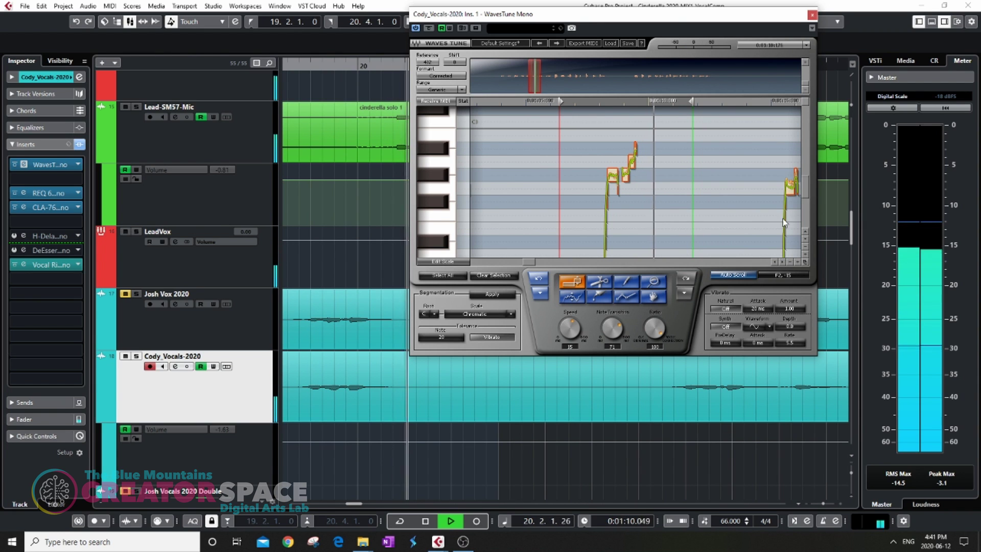
pyautogui.click(782, 261)
pyautogui.click(782, 262)
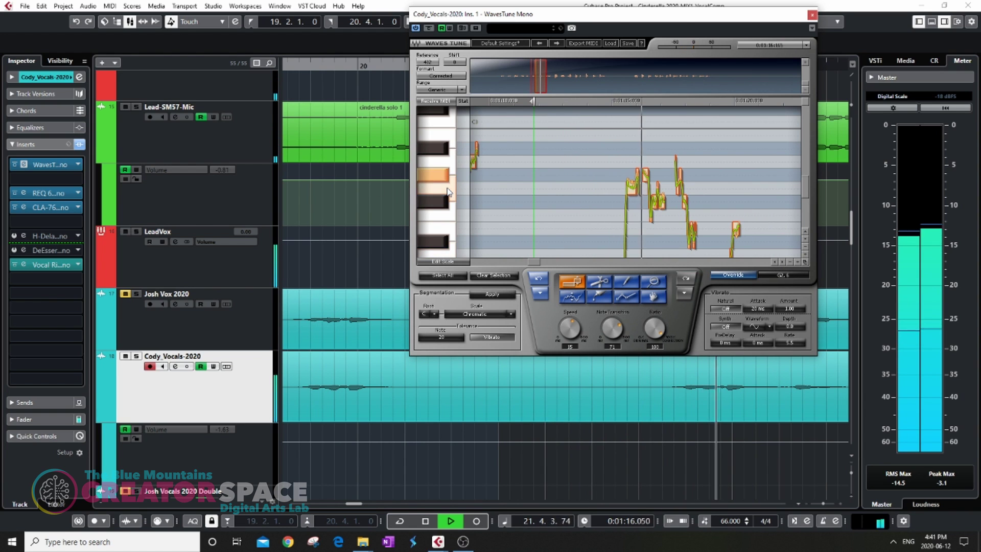
pyautogui.press('space')
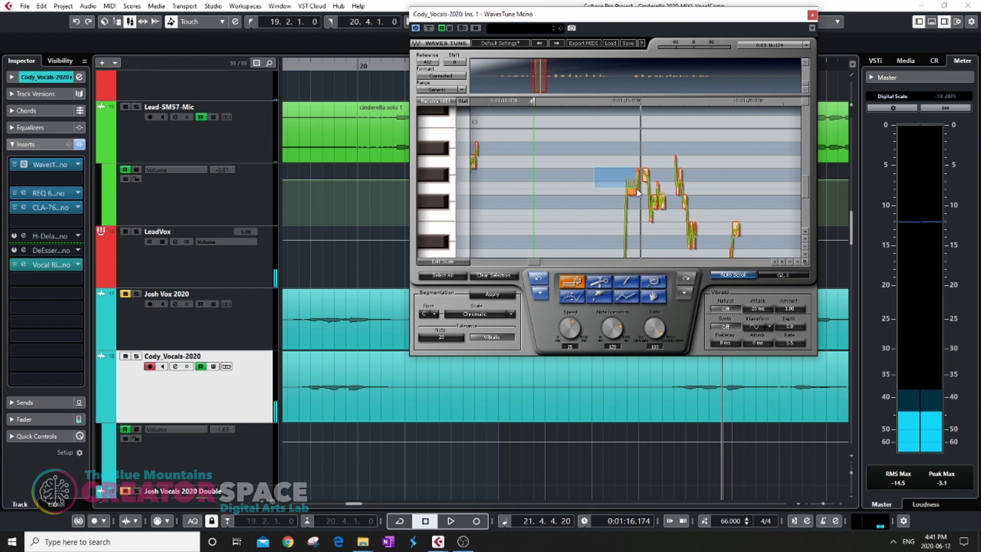
pyautogui.moveTo(638, 192); pyautogui.dragTo(638, 193)
pyautogui.press('space')
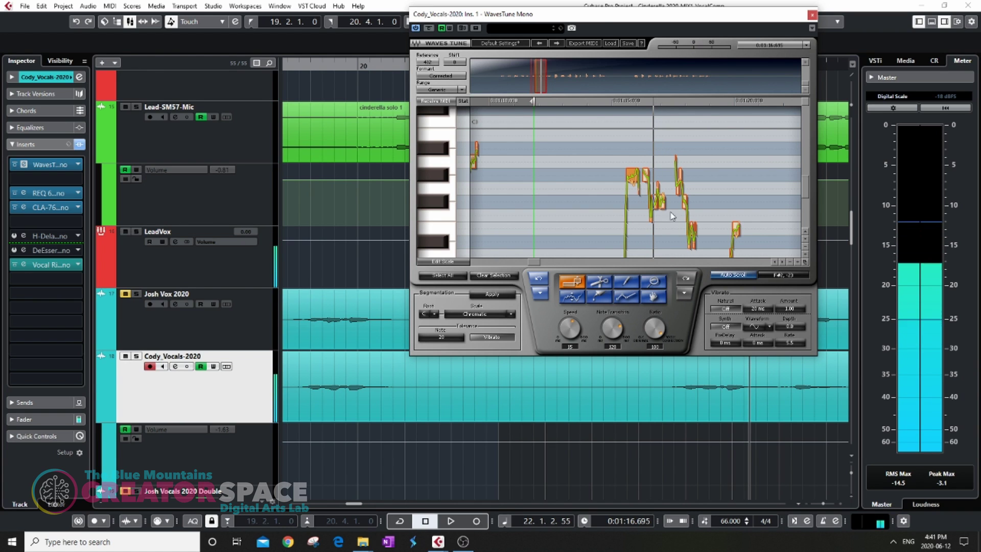
# Step: Try a Note Transition of 0 on the F#2 notes in bar 22, replay the phrase, and undo the transition change
pyautogui.moveTo(674, 204); pyautogui.dragTo(647, 189)
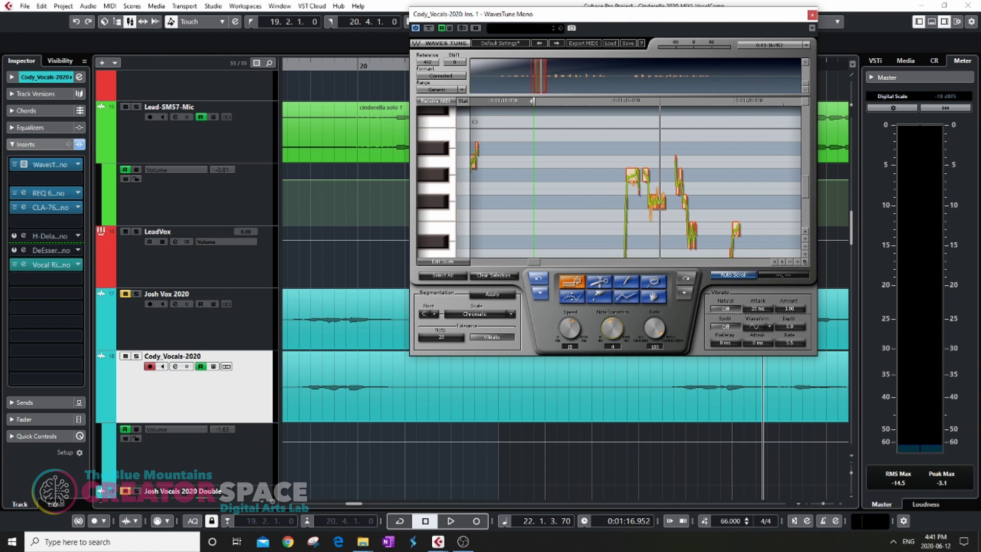
pyautogui.click(614, 102)
pyautogui.press('space')
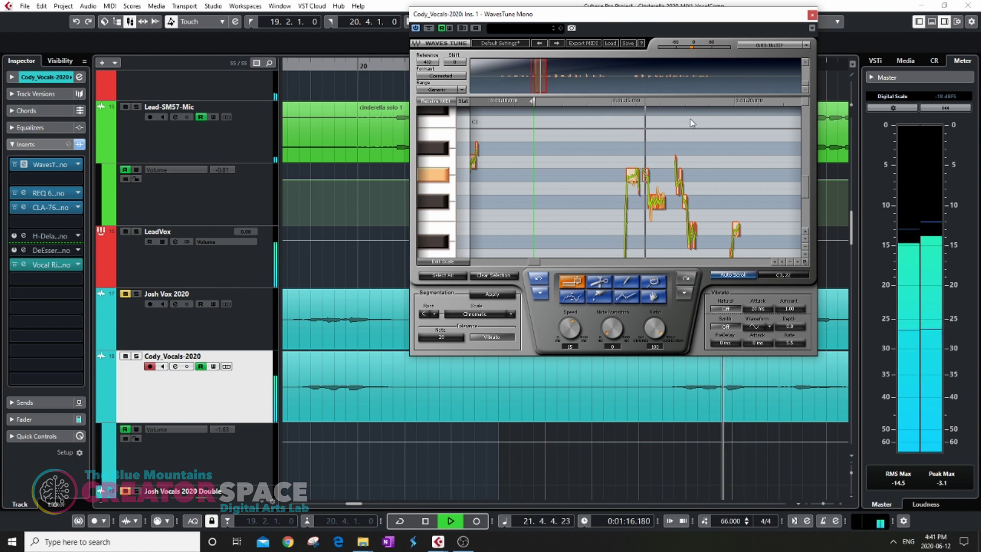
pyautogui.press('space')
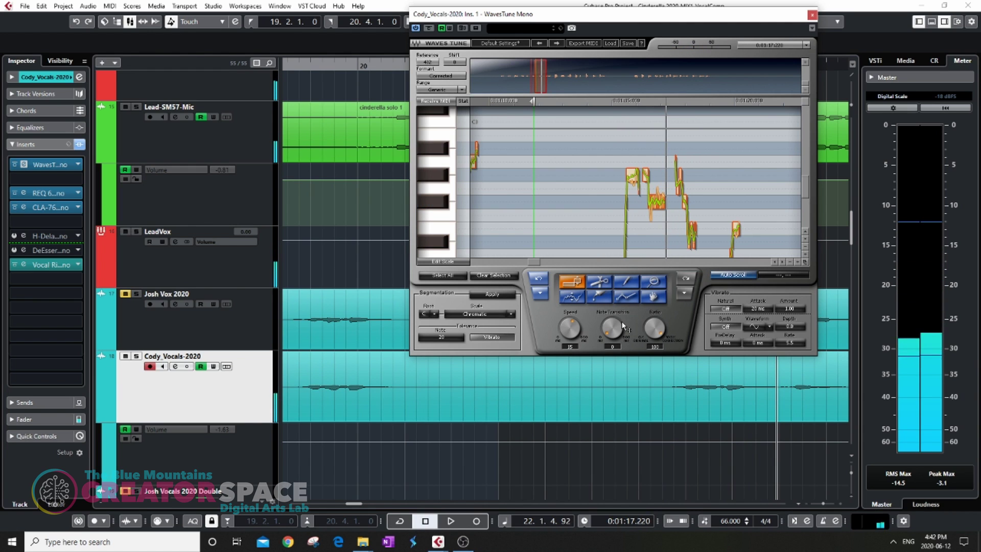
pyautogui.click(539, 282)
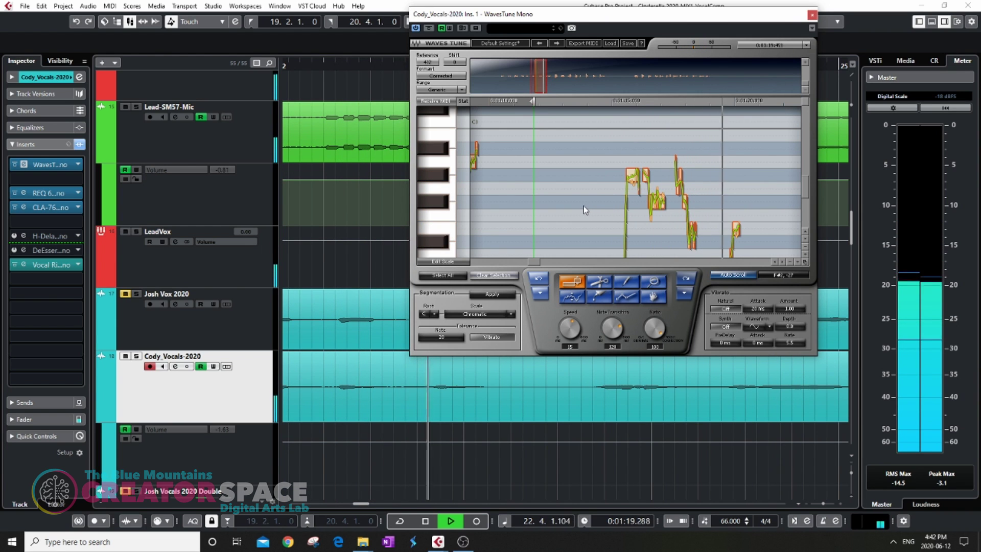
# Step: Play on into bar 23 and raise the D#2 note ending the bar 22 falling run to E2
pyautogui.press('space')
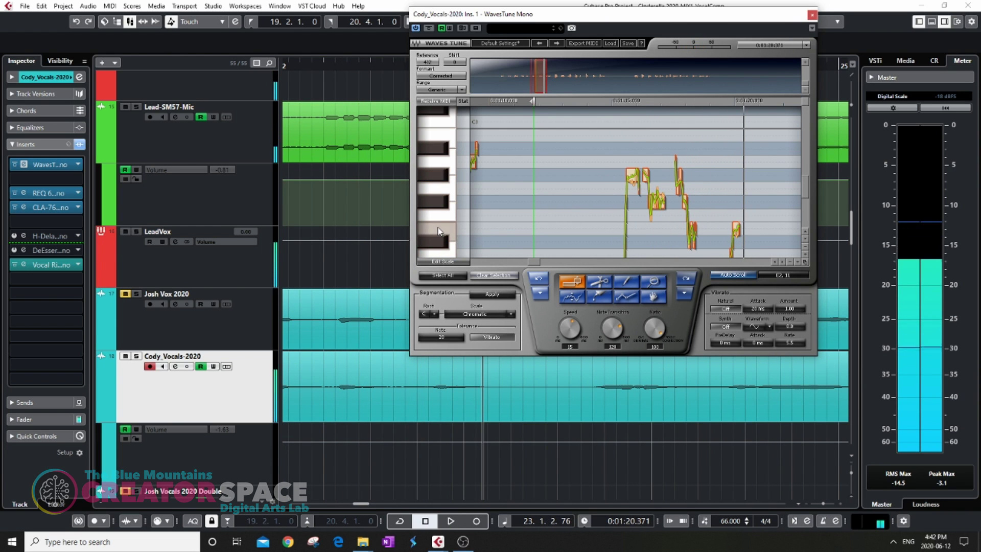
pyautogui.moveTo(675, 223); pyautogui.dragTo(705, 238)
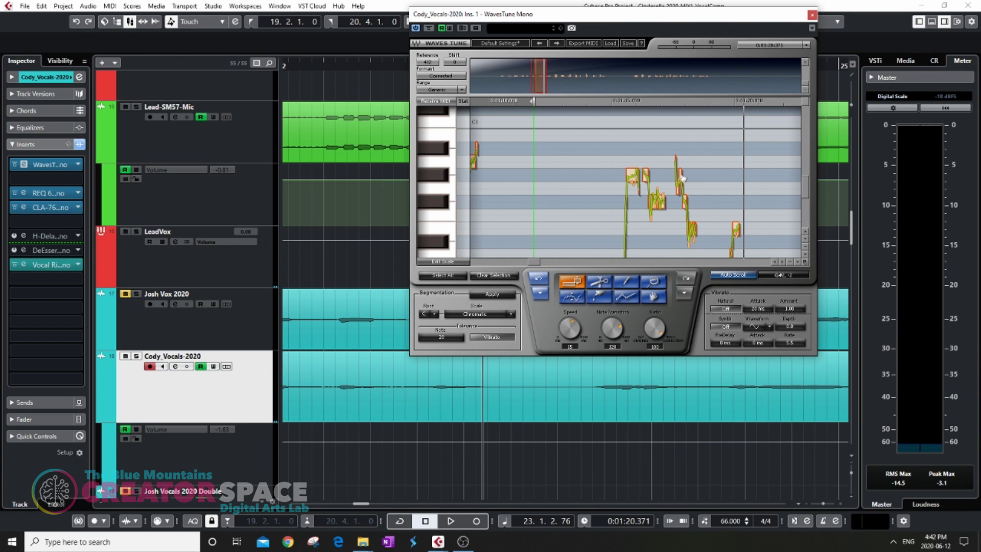
# Step: Audition the G2 key, try lowering the falling run's upper G#2 note to G2, and replay the phrase from bar 21
pyautogui.click(443, 191)
pyautogui.click(578, 101)
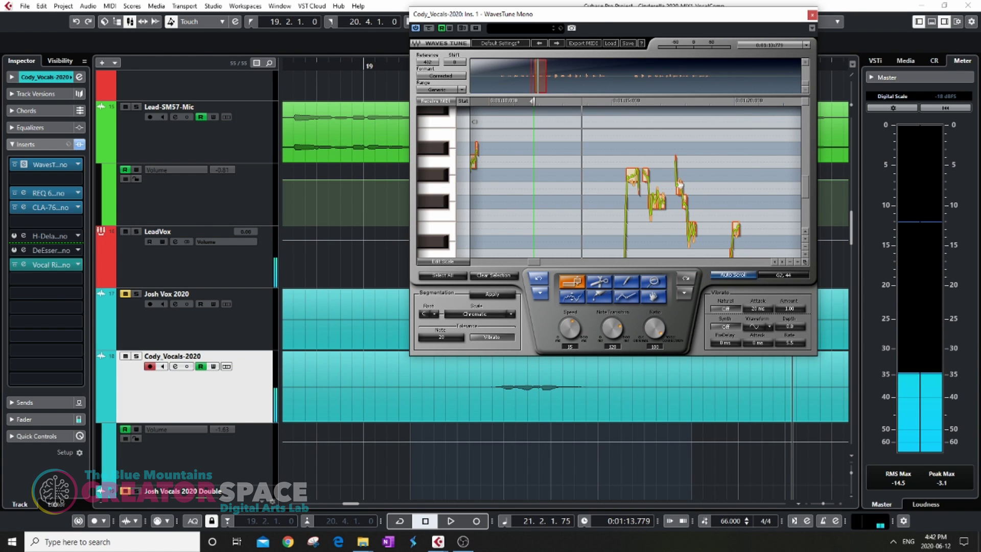
pyautogui.press('space')
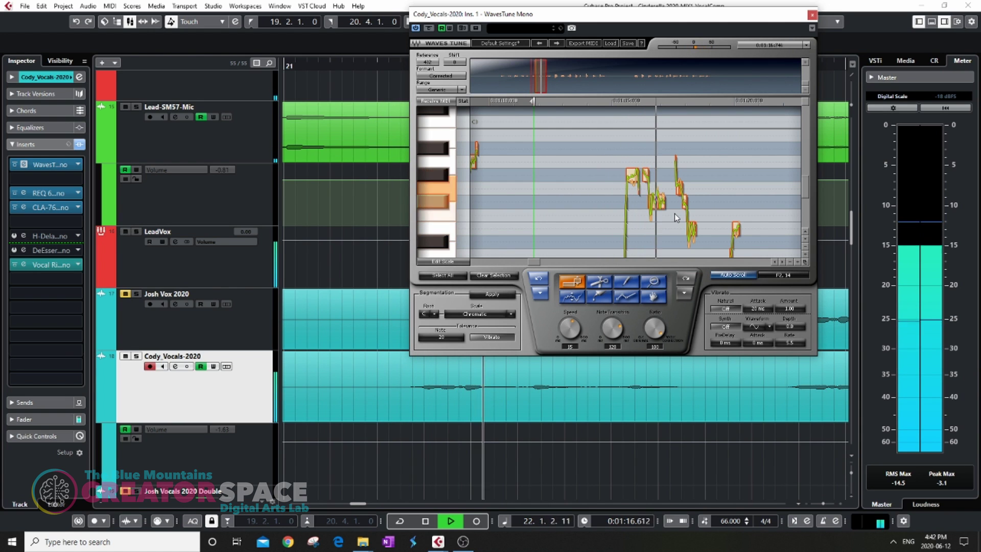
pyautogui.press('space')
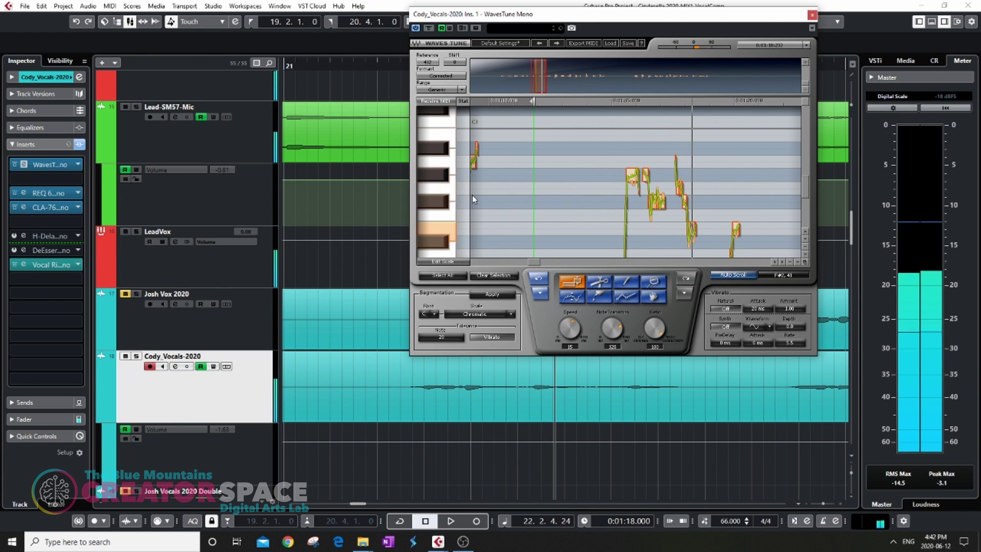
# Step: Audition the G2, G#2, F#2, D#2 and E2 keys against the falling run and return its upper note to G#2
pyautogui.click(439, 188)
pyautogui.click(439, 180)
pyautogui.click(442, 204)
pyautogui.click(443, 242)
pyautogui.click(441, 230)
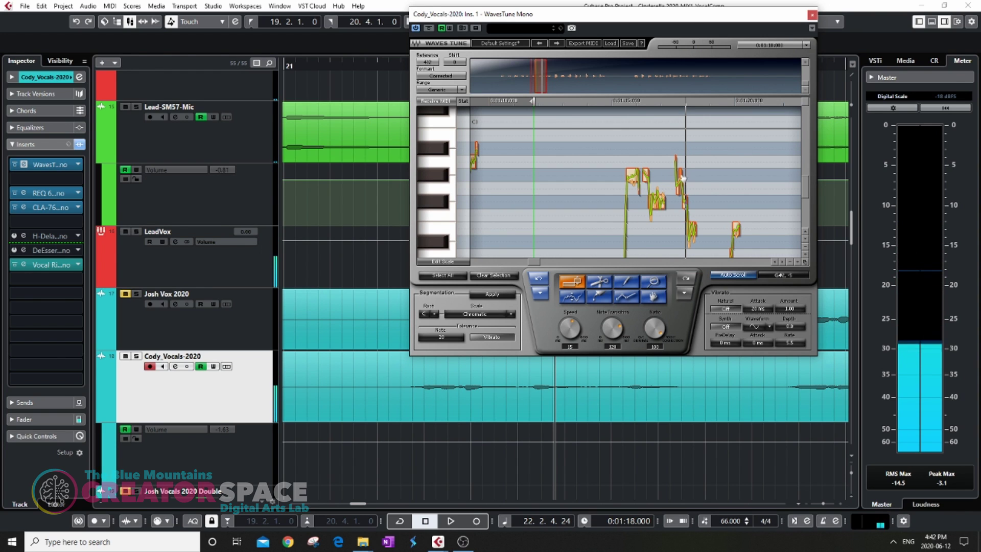
# Step: Play the vocal on into bar 24 and audition the G#2 and A#2 keys against the next phrase's rising notes
pyautogui.click(635, 106)
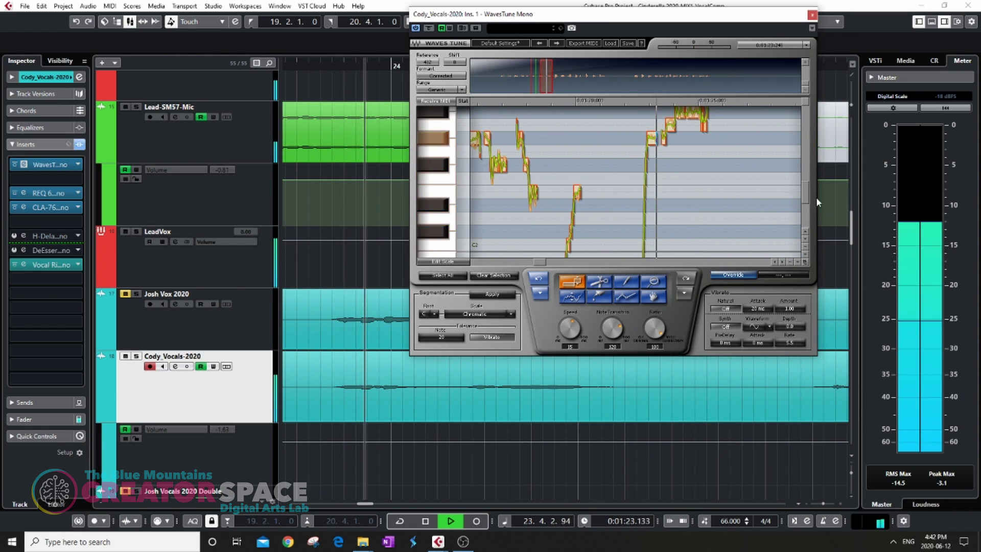
pyautogui.press('space')
pyautogui.click(436, 195)
pyautogui.click(436, 195)
pyautogui.click(438, 175)
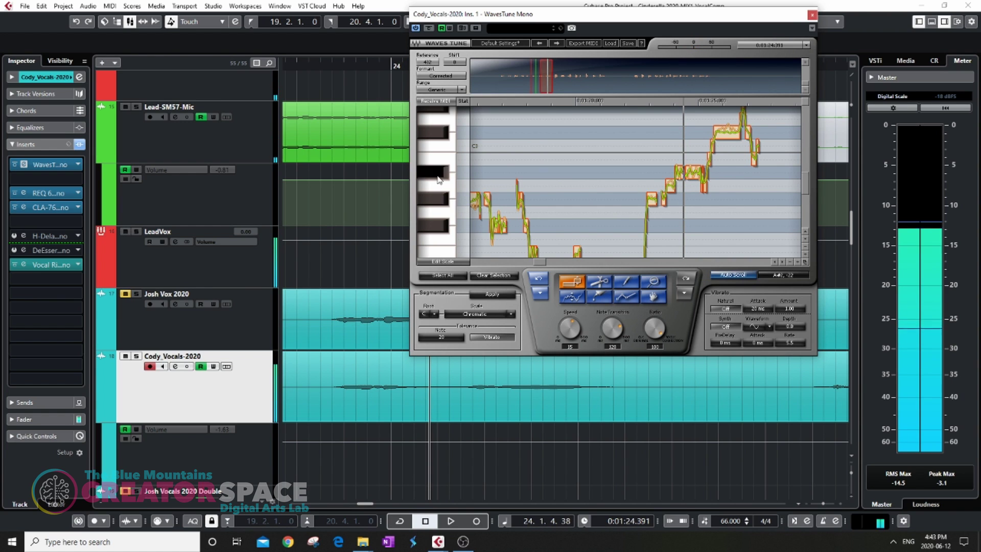
# Step: Audition the A2 key, lower the A#2 notes in bar 24's rising phrase to A2, and replay the phrase to its end
pyautogui.click(439, 187)
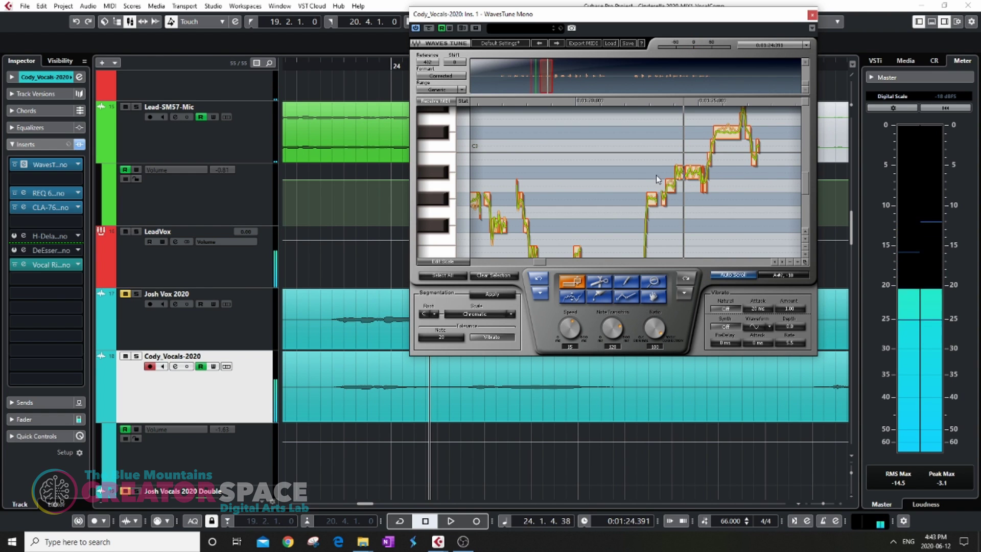
pyautogui.click(445, 189)
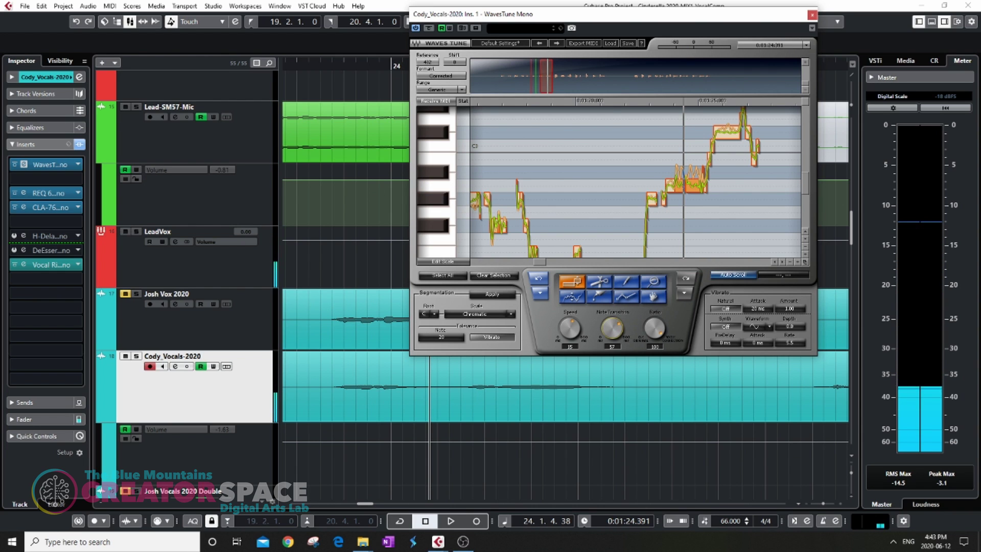
pyautogui.press('space')
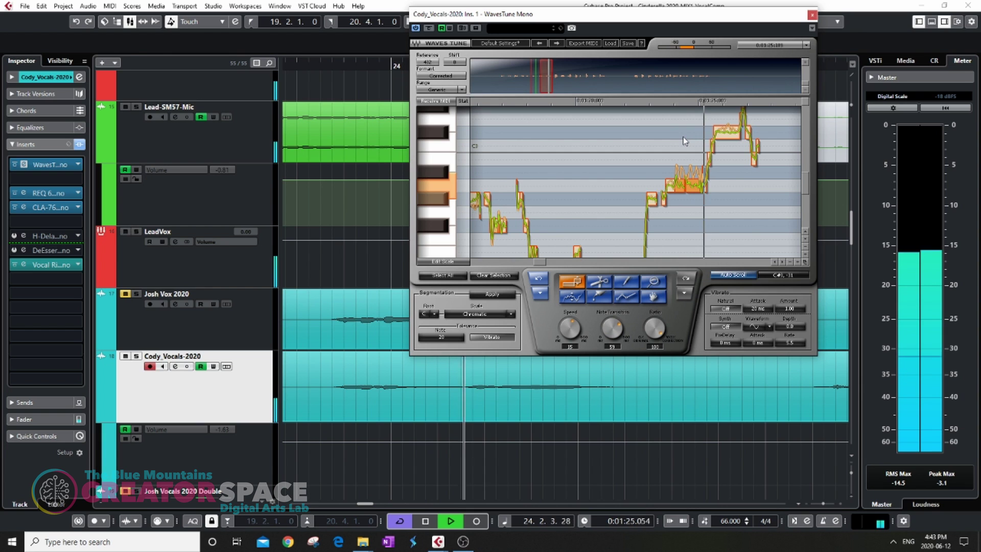
pyautogui.click(639, 102)
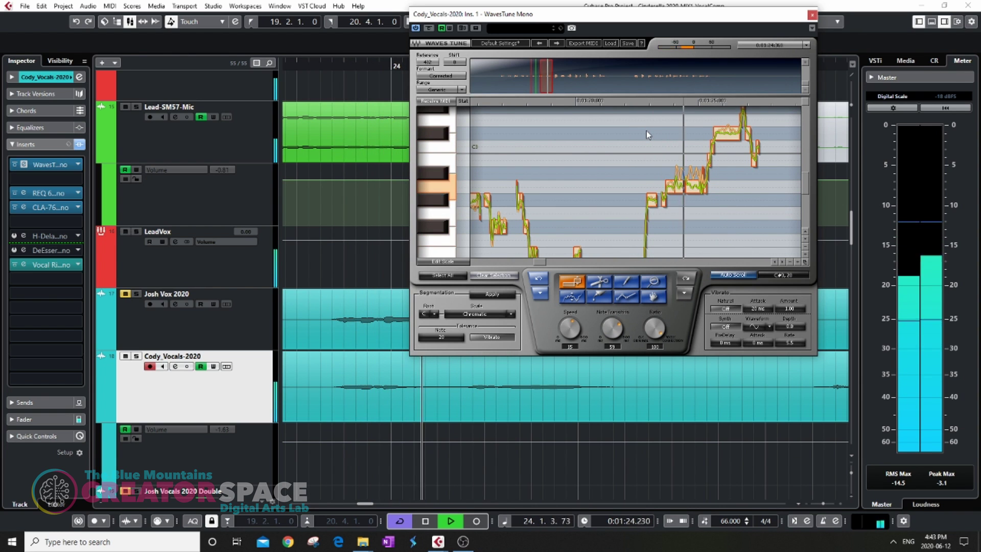
pyautogui.press('space')
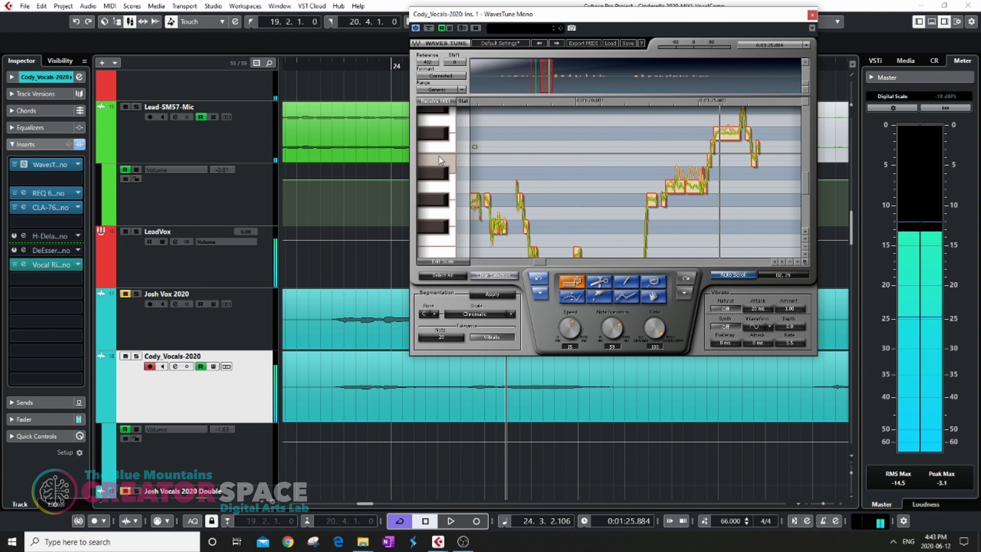
pyautogui.press('space')
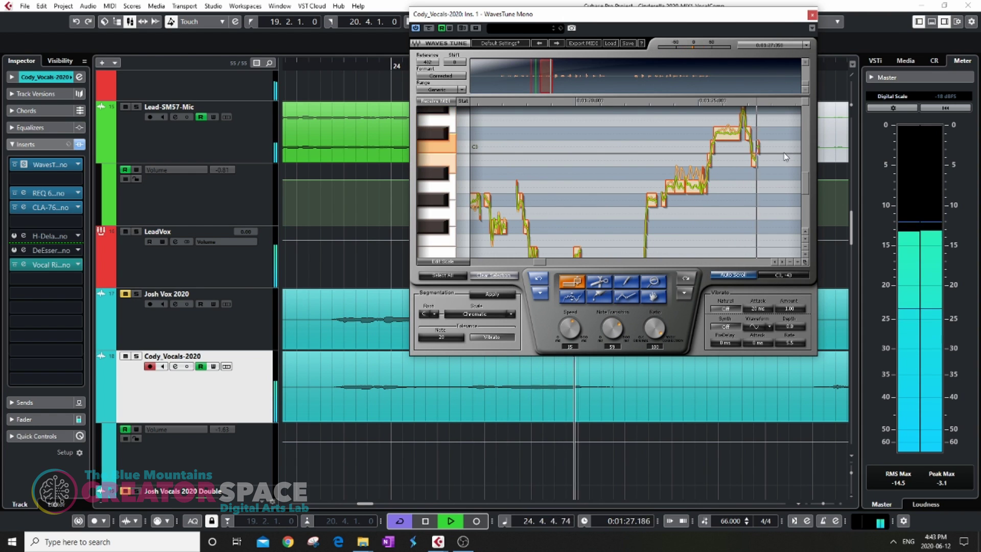
pyautogui.press('space')
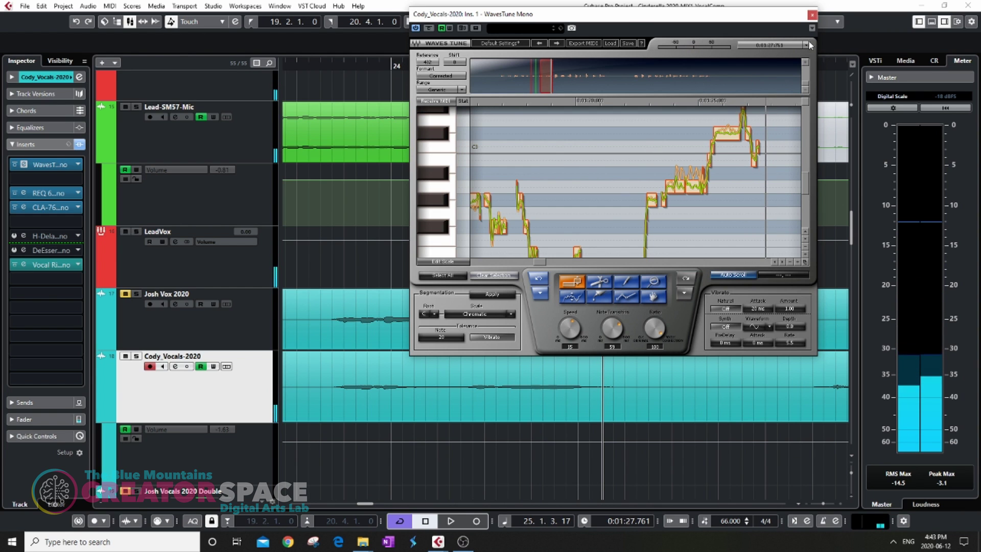
# Step: Close the track 18 vocal's WavesTune window, unmute the lead vocal on track 17, and set the playhead back in bar 23
pyautogui.click(811, 15)
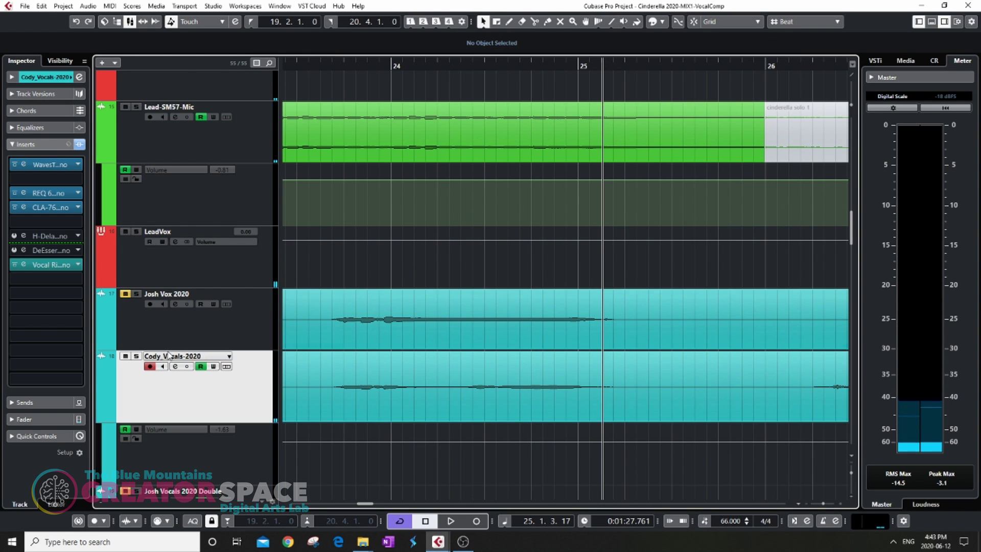
pyautogui.scroll(-3, 631, 353)
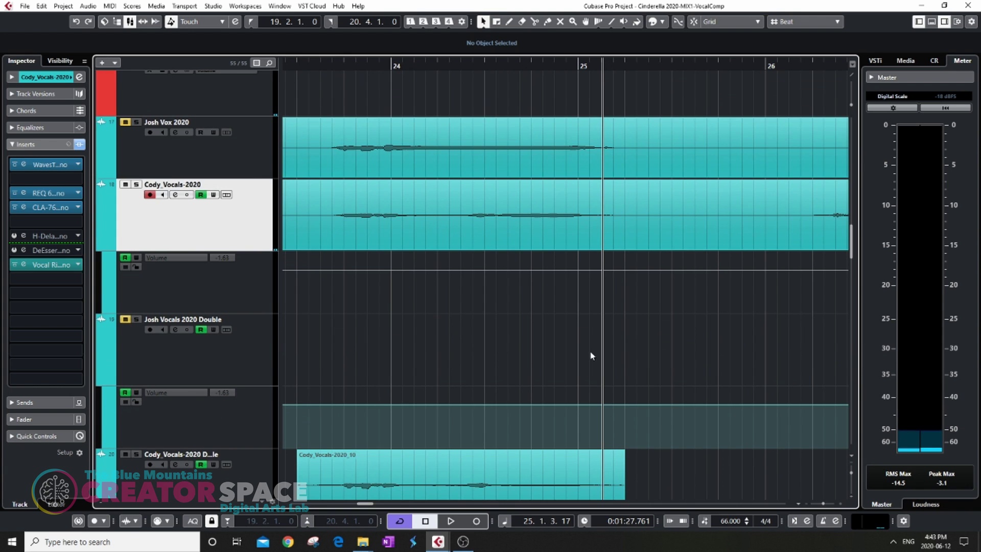
pyautogui.scroll(-3, 581, 394)
pyautogui.click(125, 283)
pyautogui.scroll(6, 510, 258)
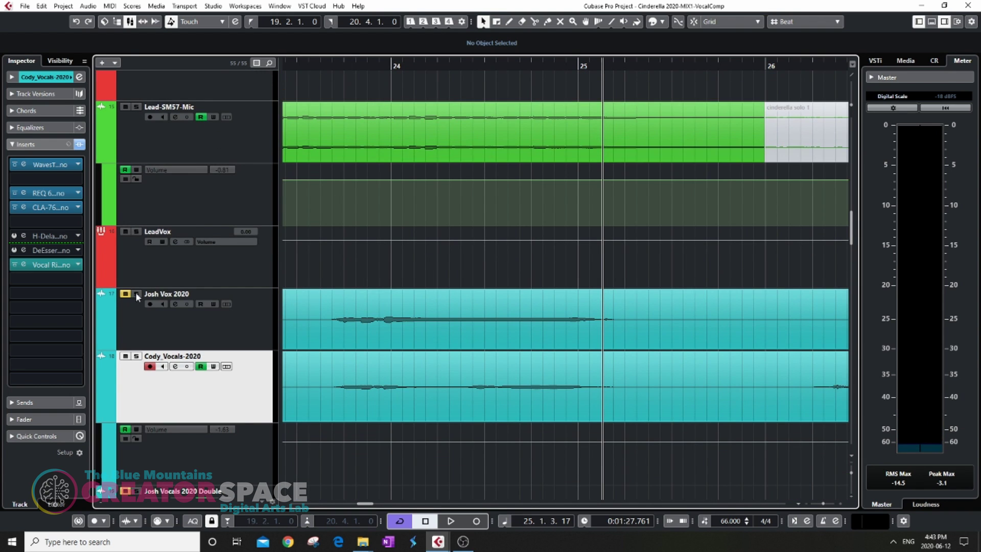
pyautogui.moveTo(305, 66); pyautogui.dragTo(307, 57)
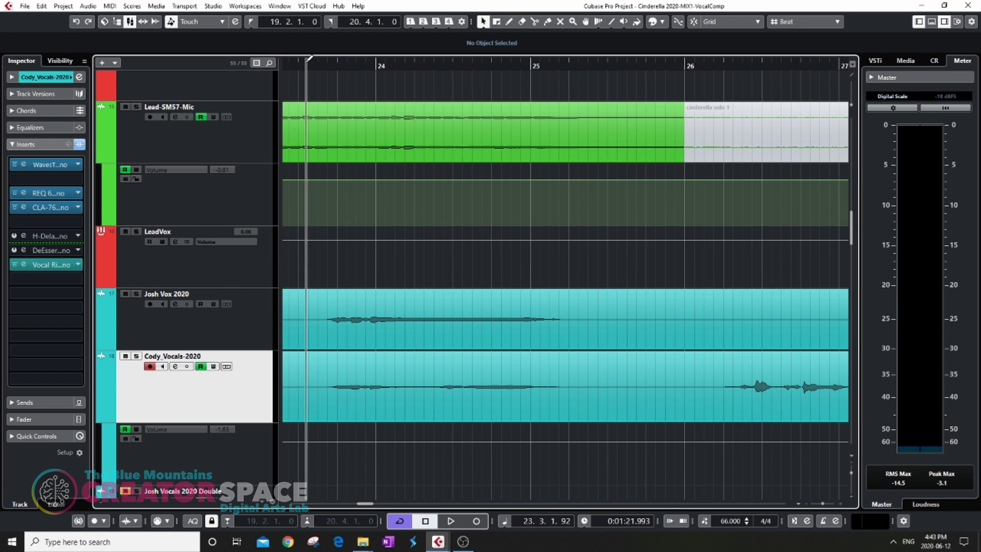
# Step: Open WavesTune on the track 17 lead vocal and play its phrase from bar 22 into bar 23
pyautogui.click(228, 337)
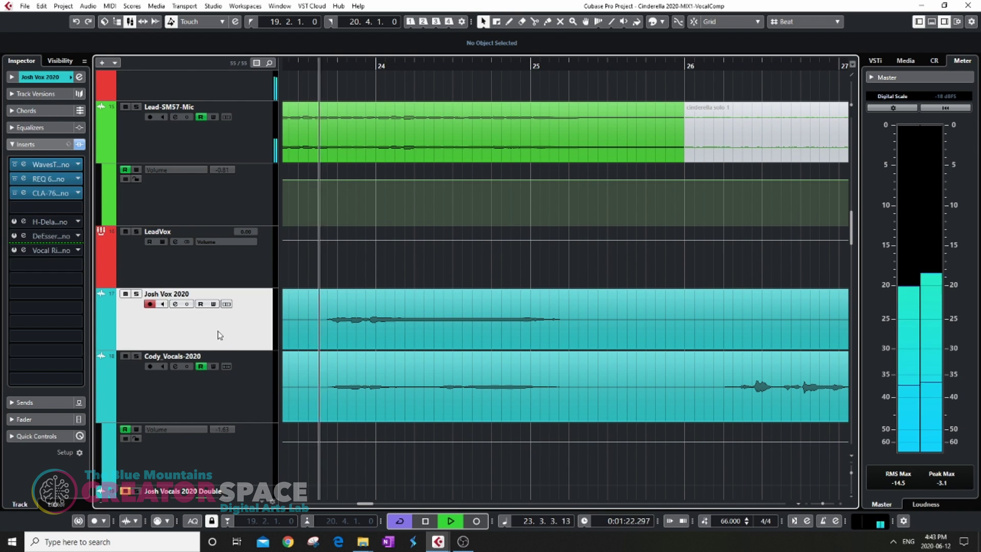
pyautogui.click(29, 164)
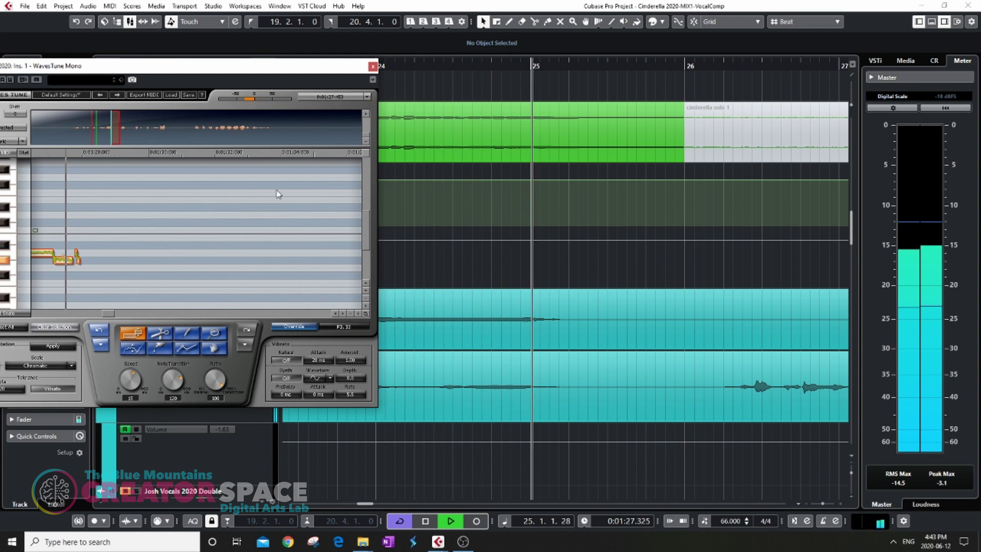
pyautogui.moveTo(258, 66); pyautogui.dragTo(478, 66)
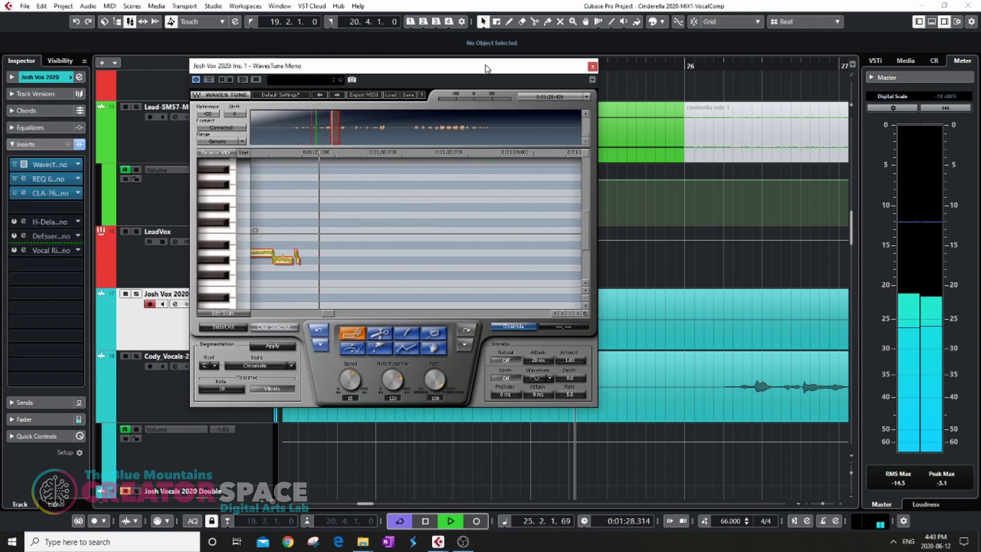
pyautogui.click(556, 313)
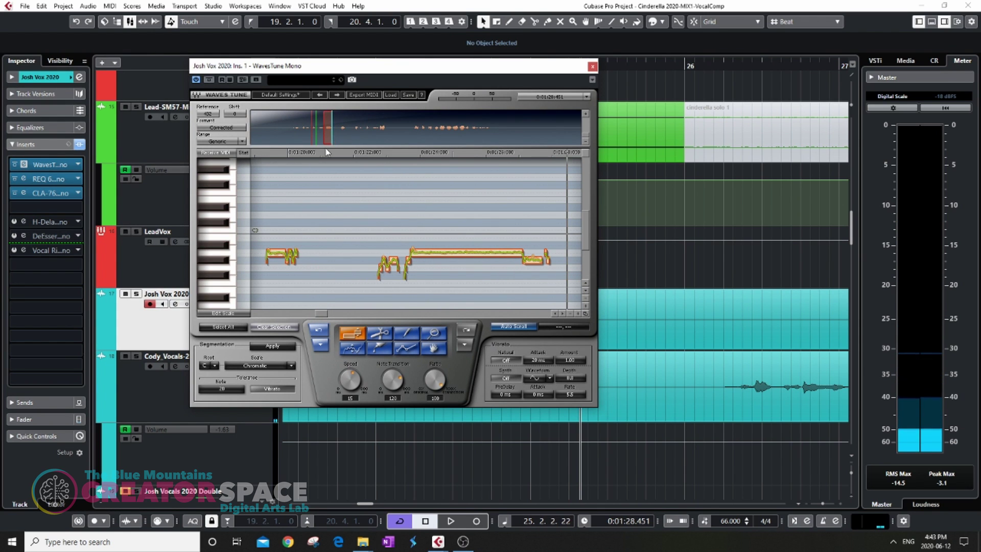
pyautogui.click(256, 152)
pyautogui.press('space')
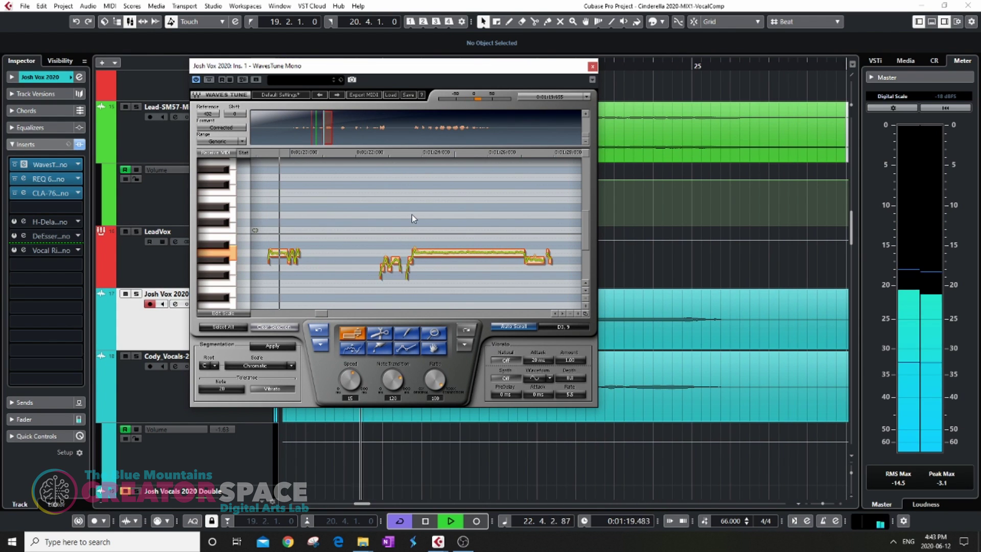
pyautogui.press('space')
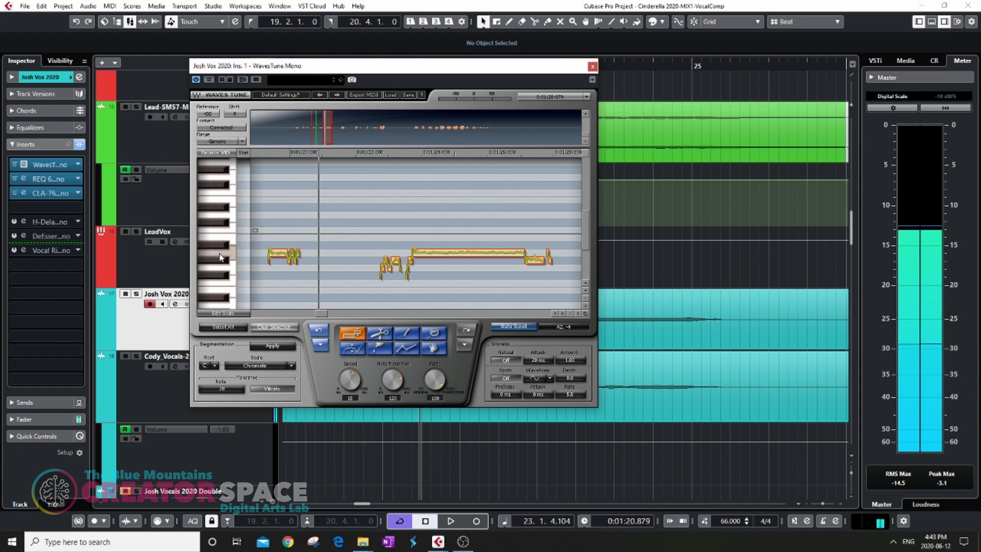
# Step: Lower the short notes ending the phrase before bar 23 to G#2 and replay them
pyautogui.moveTo(303, 256); pyautogui.dragTo(292, 250)
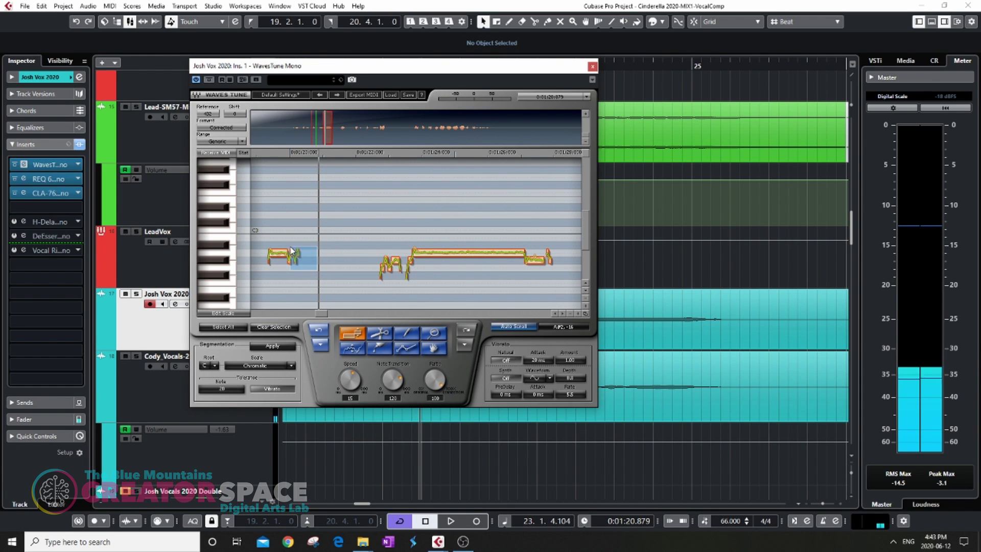
pyautogui.click(217, 265)
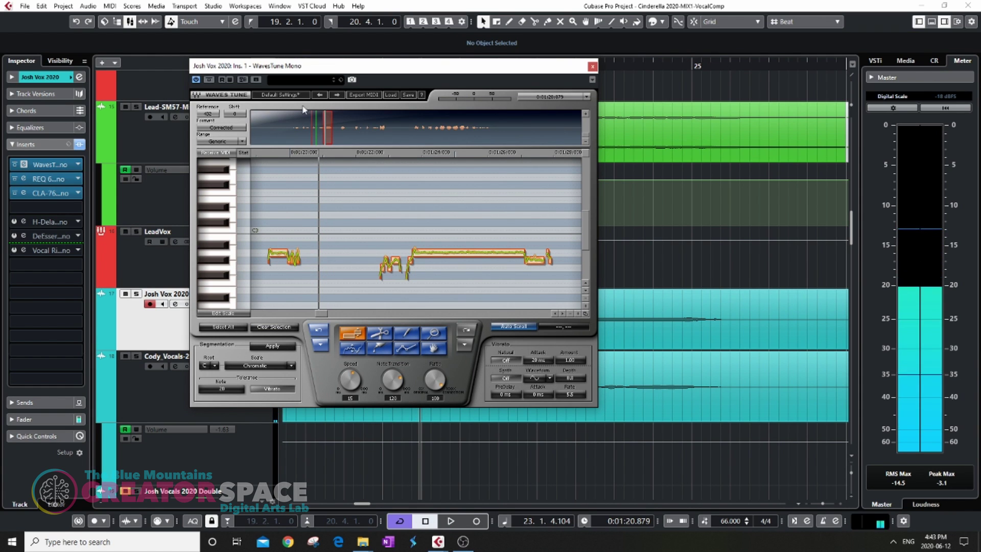
pyautogui.press('space')
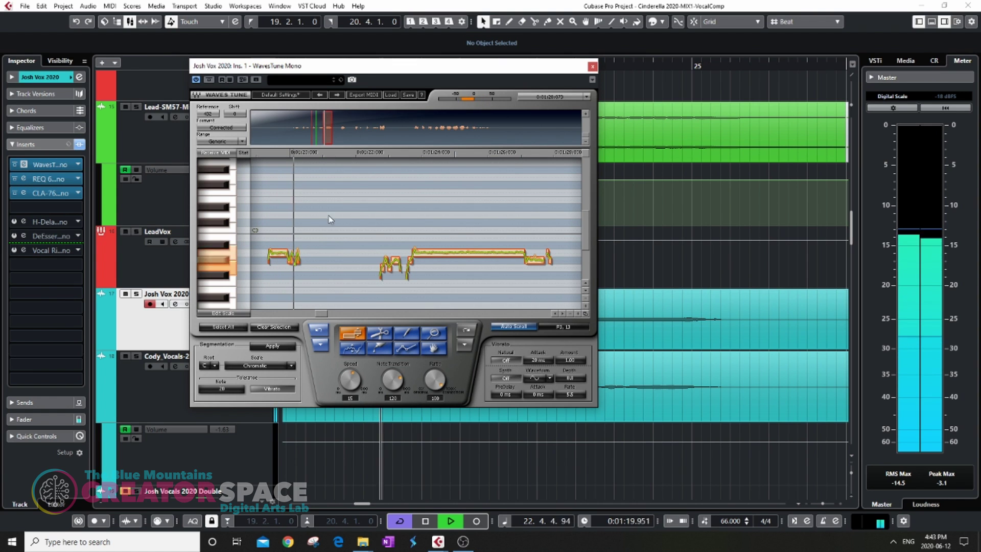
pyautogui.press('space')
# Step: Raise the short G2 notes opening the bar 23 phrase to G#2 and play the vocal on into bar 25
pyautogui.moveTo(379, 251); pyautogui.dragTo(396, 261)
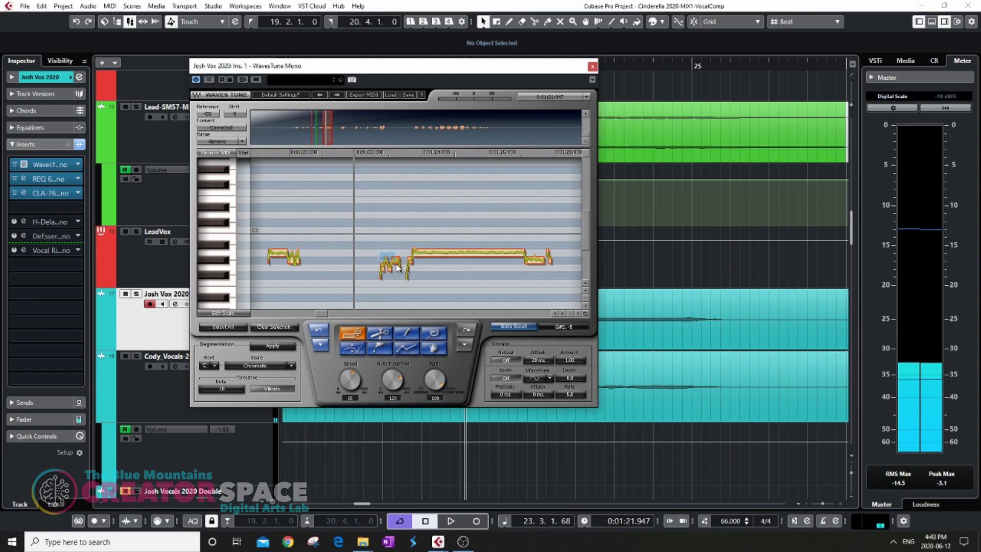
pyautogui.click(219, 262)
pyautogui.press('space')
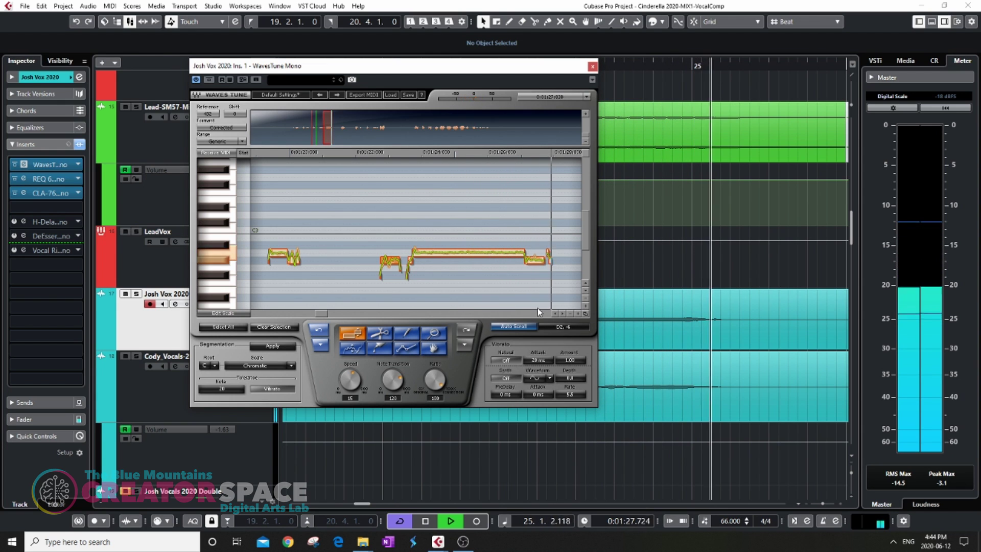
pyautogui.click(555, 313)
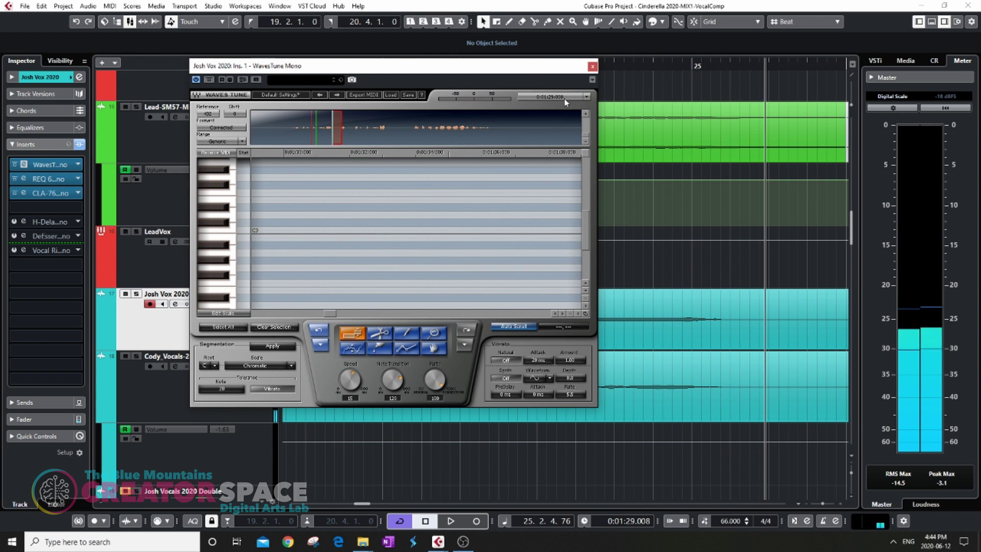
# Step: Move the WavesTune window aside and zoom the project out to show the whole song arrangement
pyautogui.moveTo(528, 70); pyautogui.dragTo(458, 203)
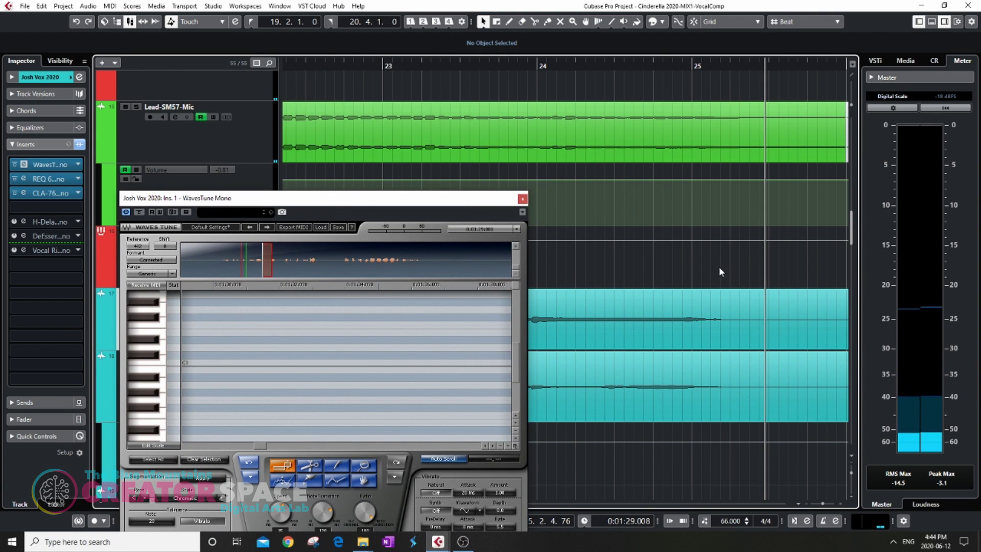
pyautogui.press('g')
pyautogui.press('g')
pyautogui.press('g')
pyautogui.press('g')
pyautogui.press('g')
pyautogui.press('g')
pyautogui.press('g')
pyautogui.press('g')
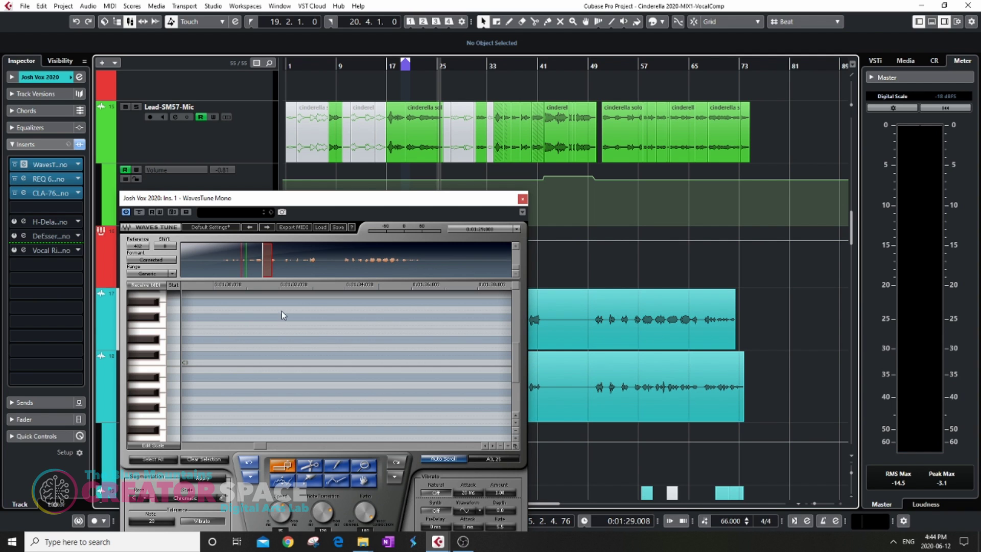
# Step: Bring the WavesTune view back to the vocal phrases from about 1:12, and close the plug-in window
pyautogui.click(266, 265)
pyautogui.moveTo(265, 264); pyautogui.dragTo(254, 264)
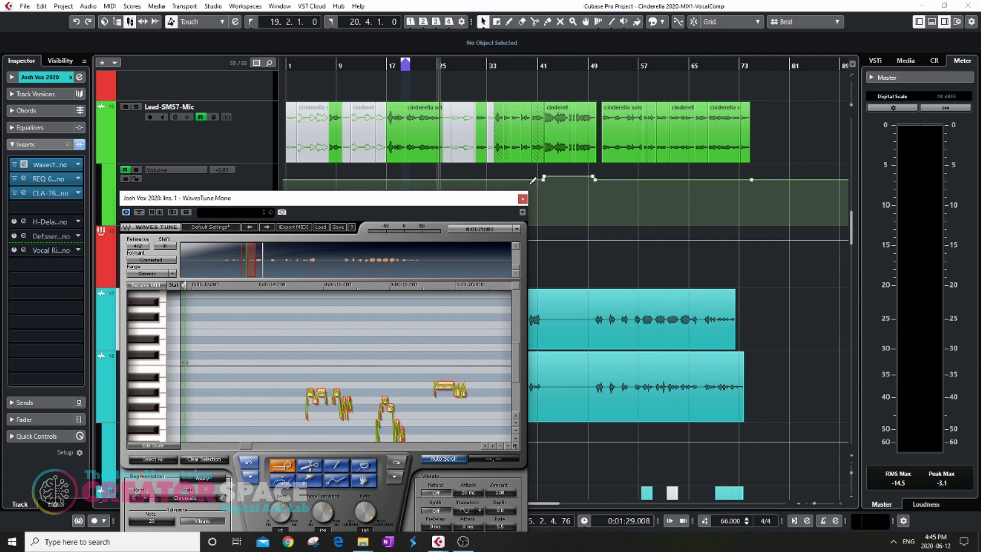
pyautogui.click(522, 198)
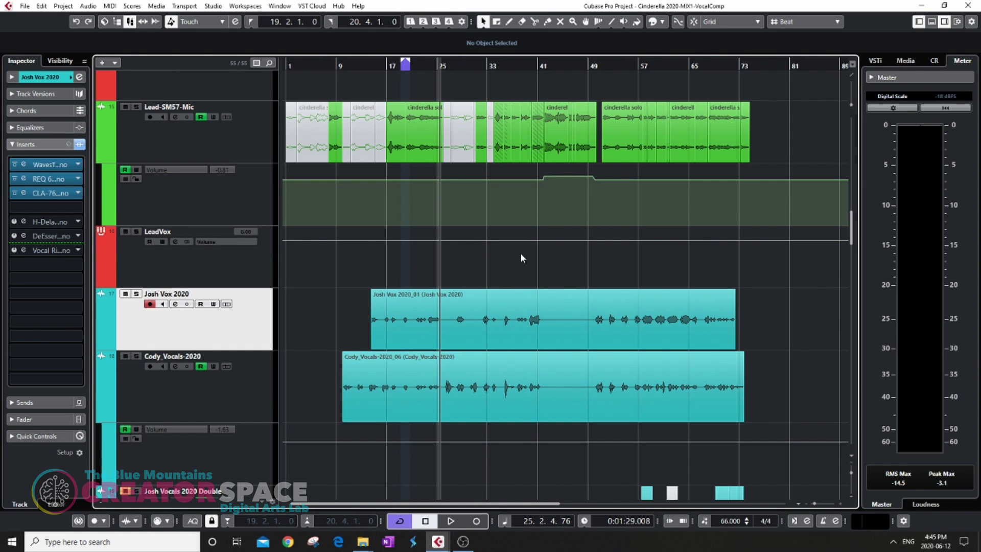